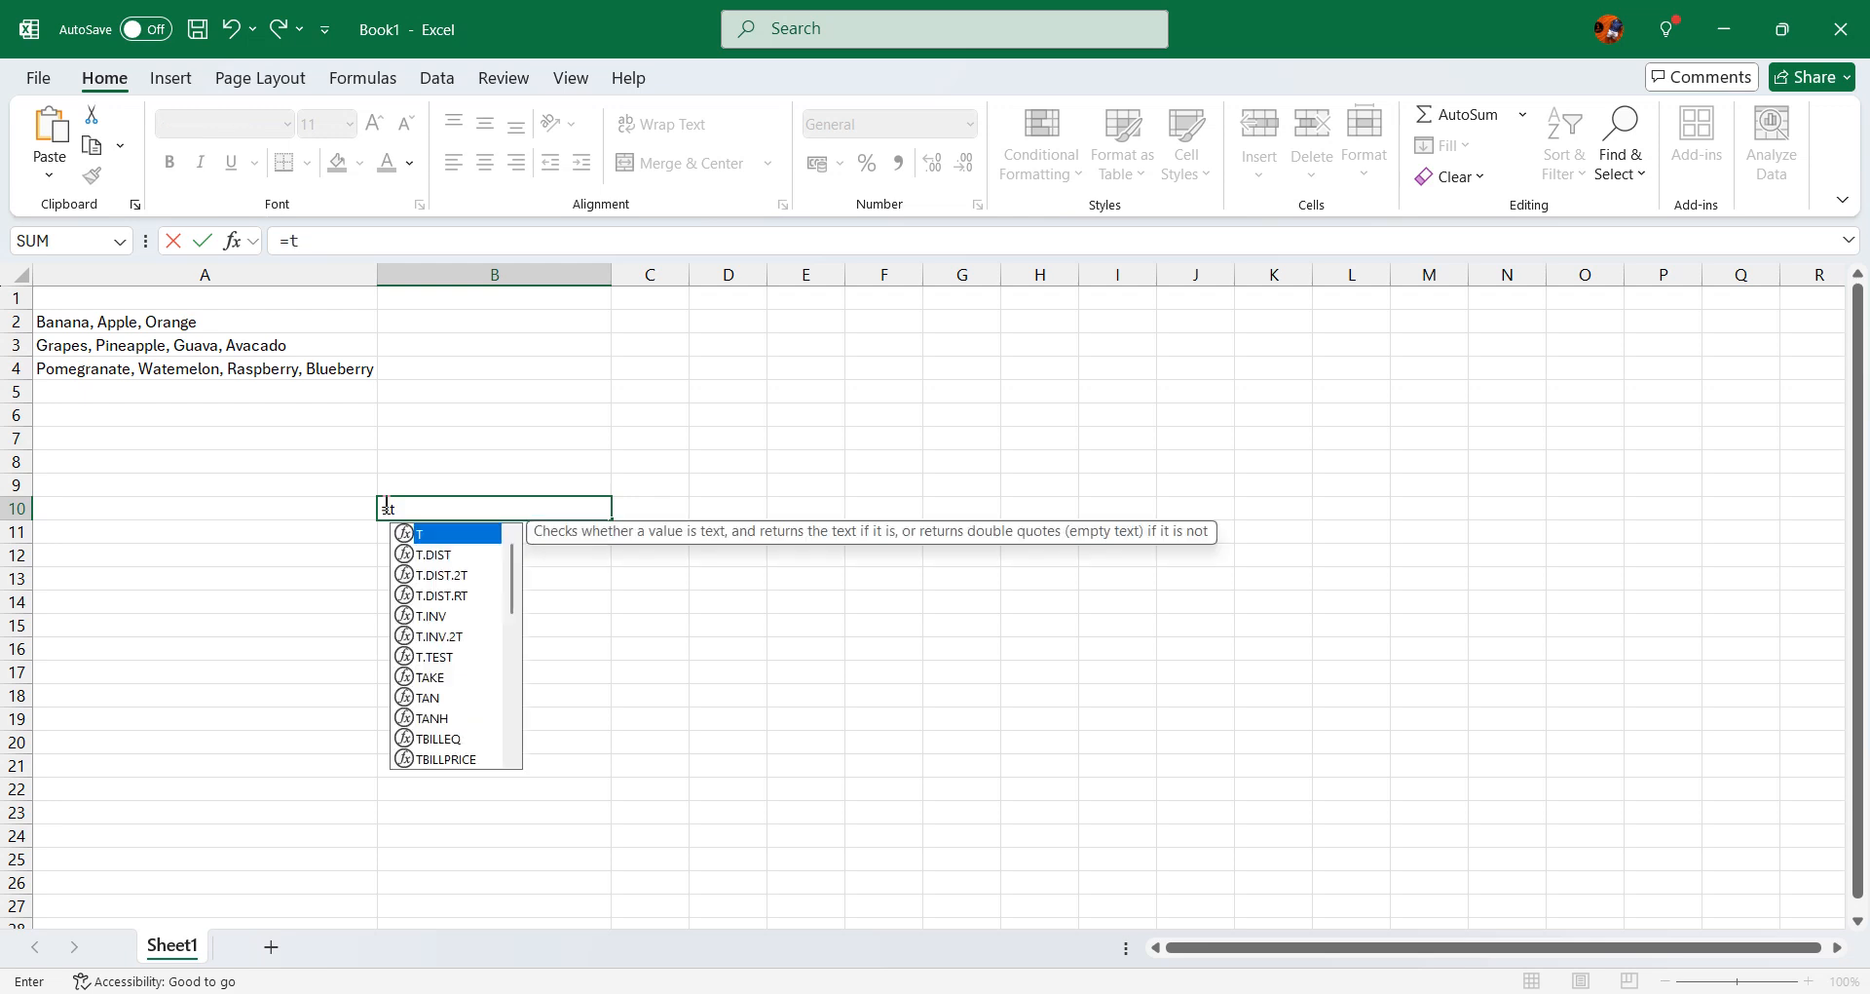
Enter =TEXTSPLIT(A2,",") in cell B10 to split the fruit list in A2 at its commas.
{"action": "type", "text": "t"}
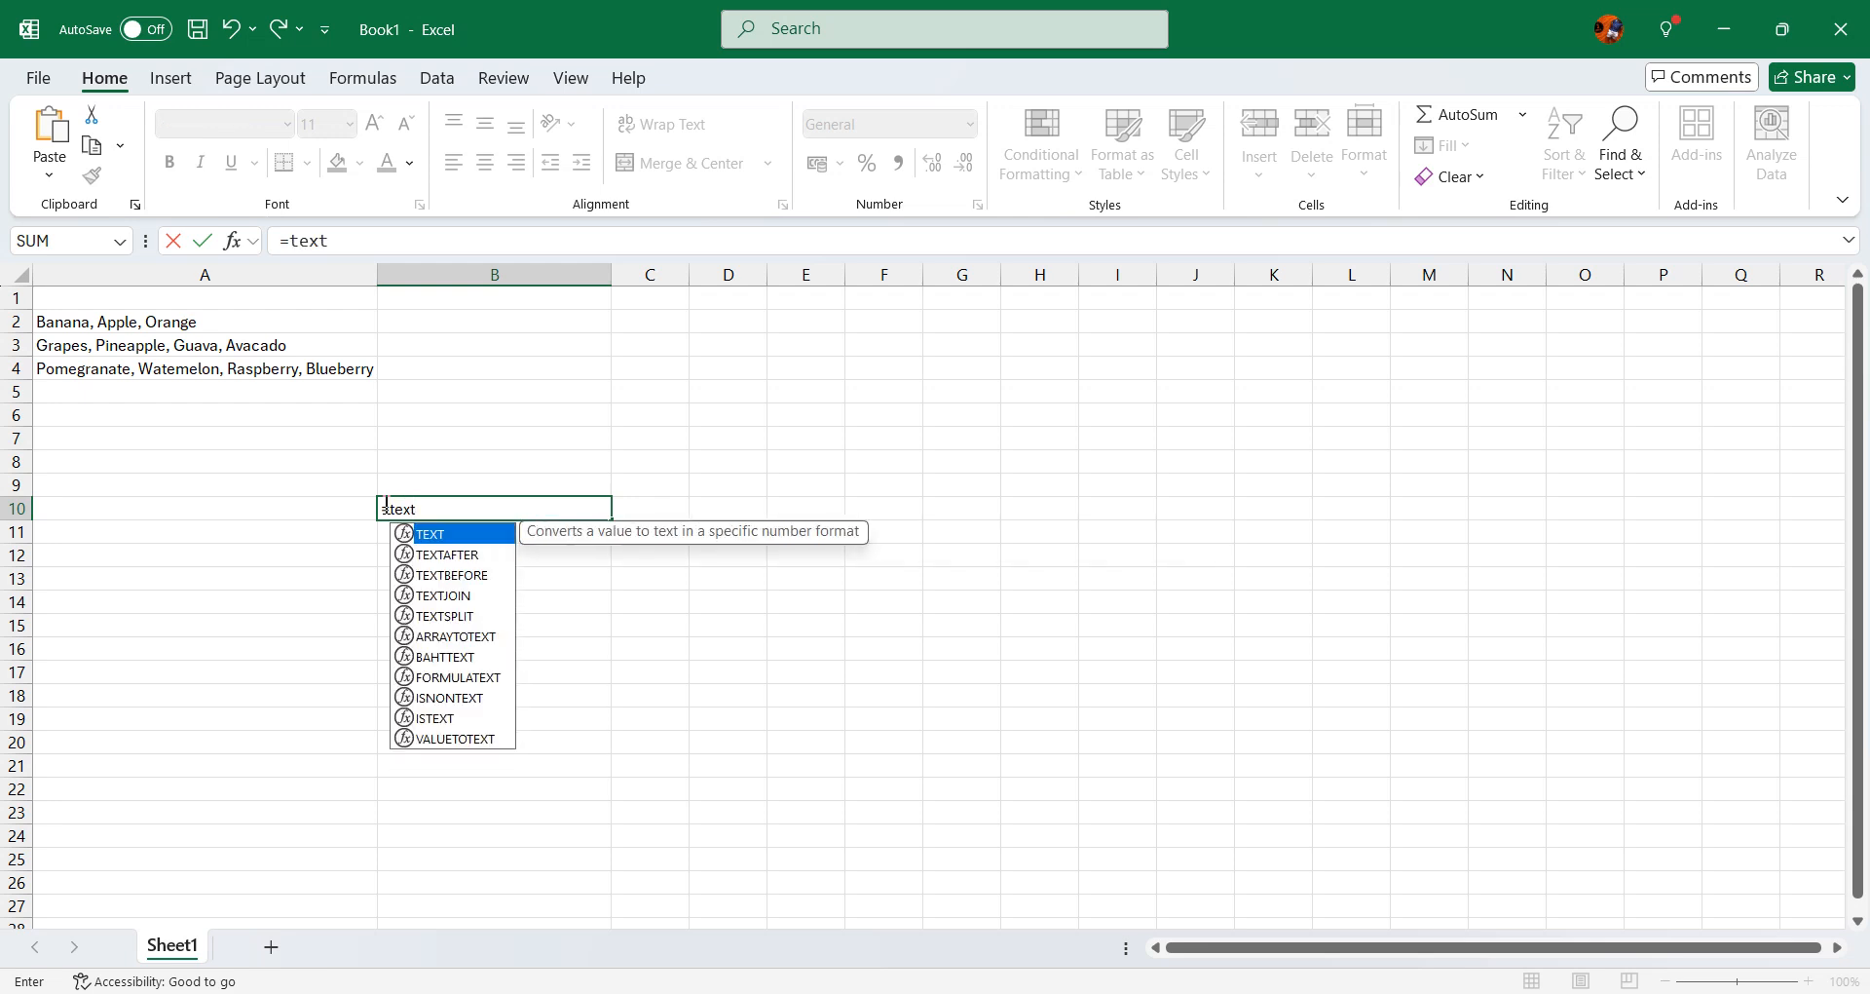
{"action": "type", "text": "split"}
{"action": "key", "text": "Tab"}
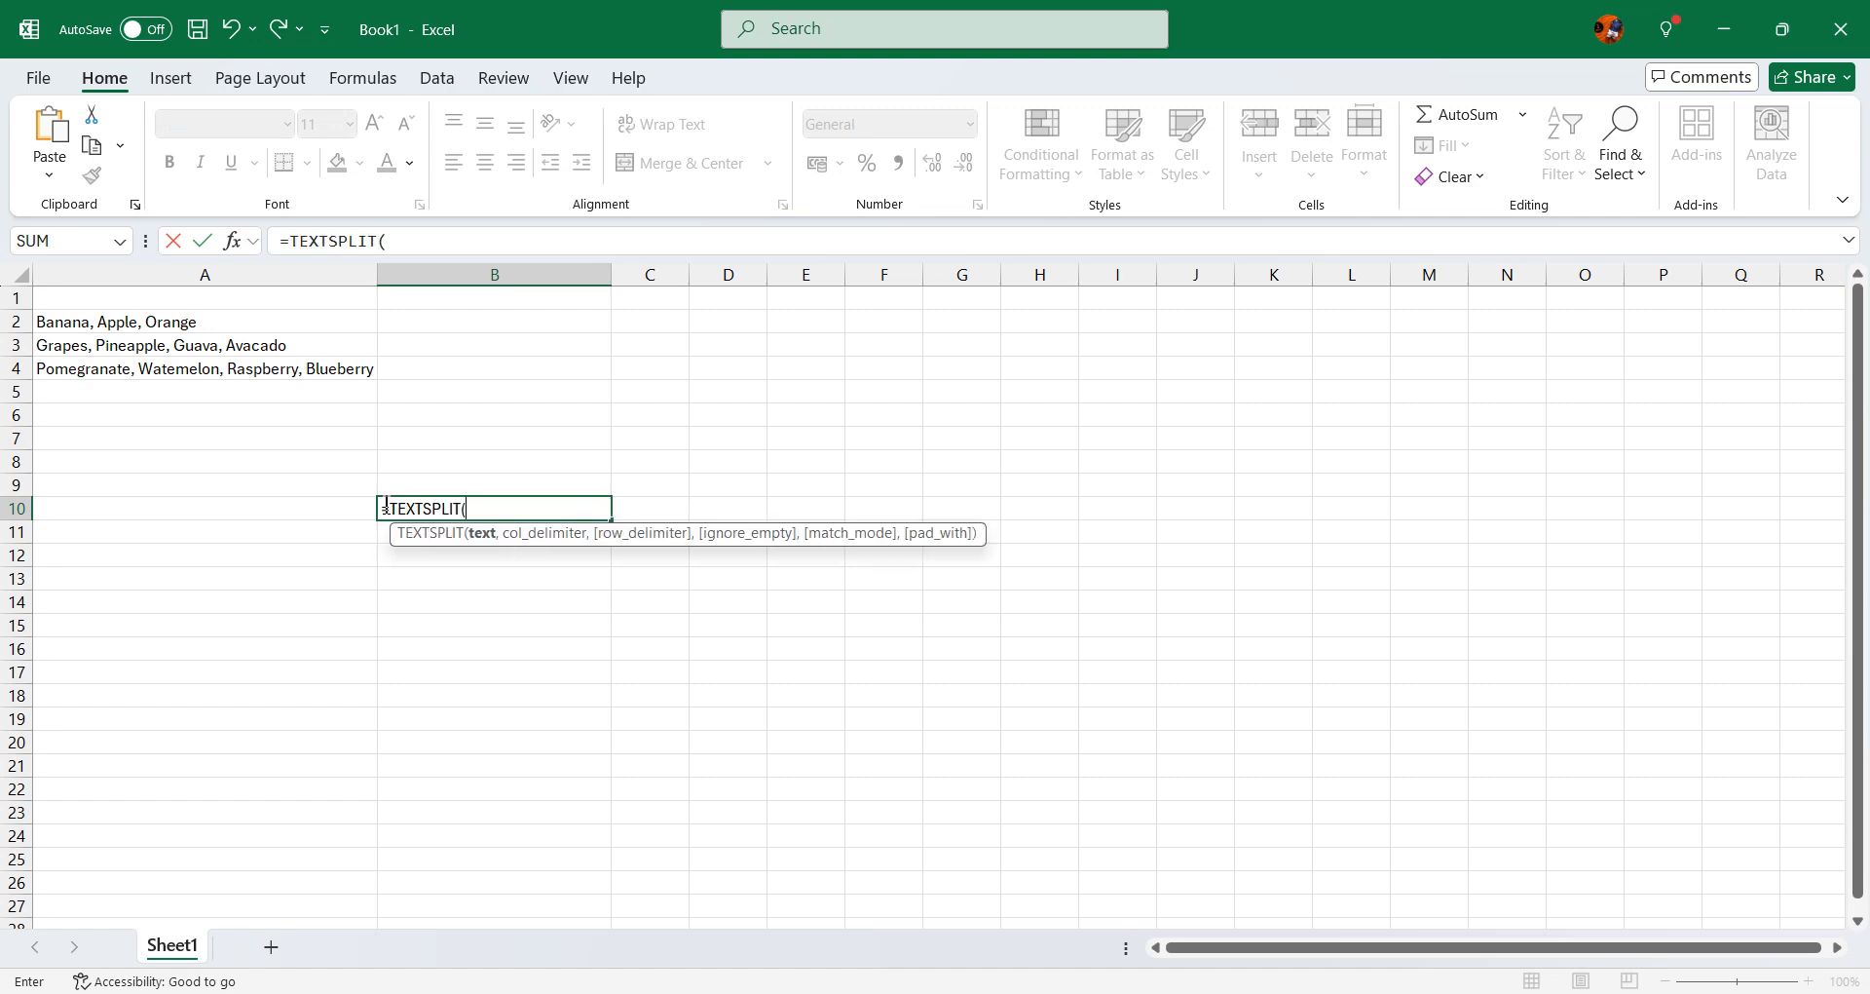
{"action": "left_click", "coordinate": [268, 320]}
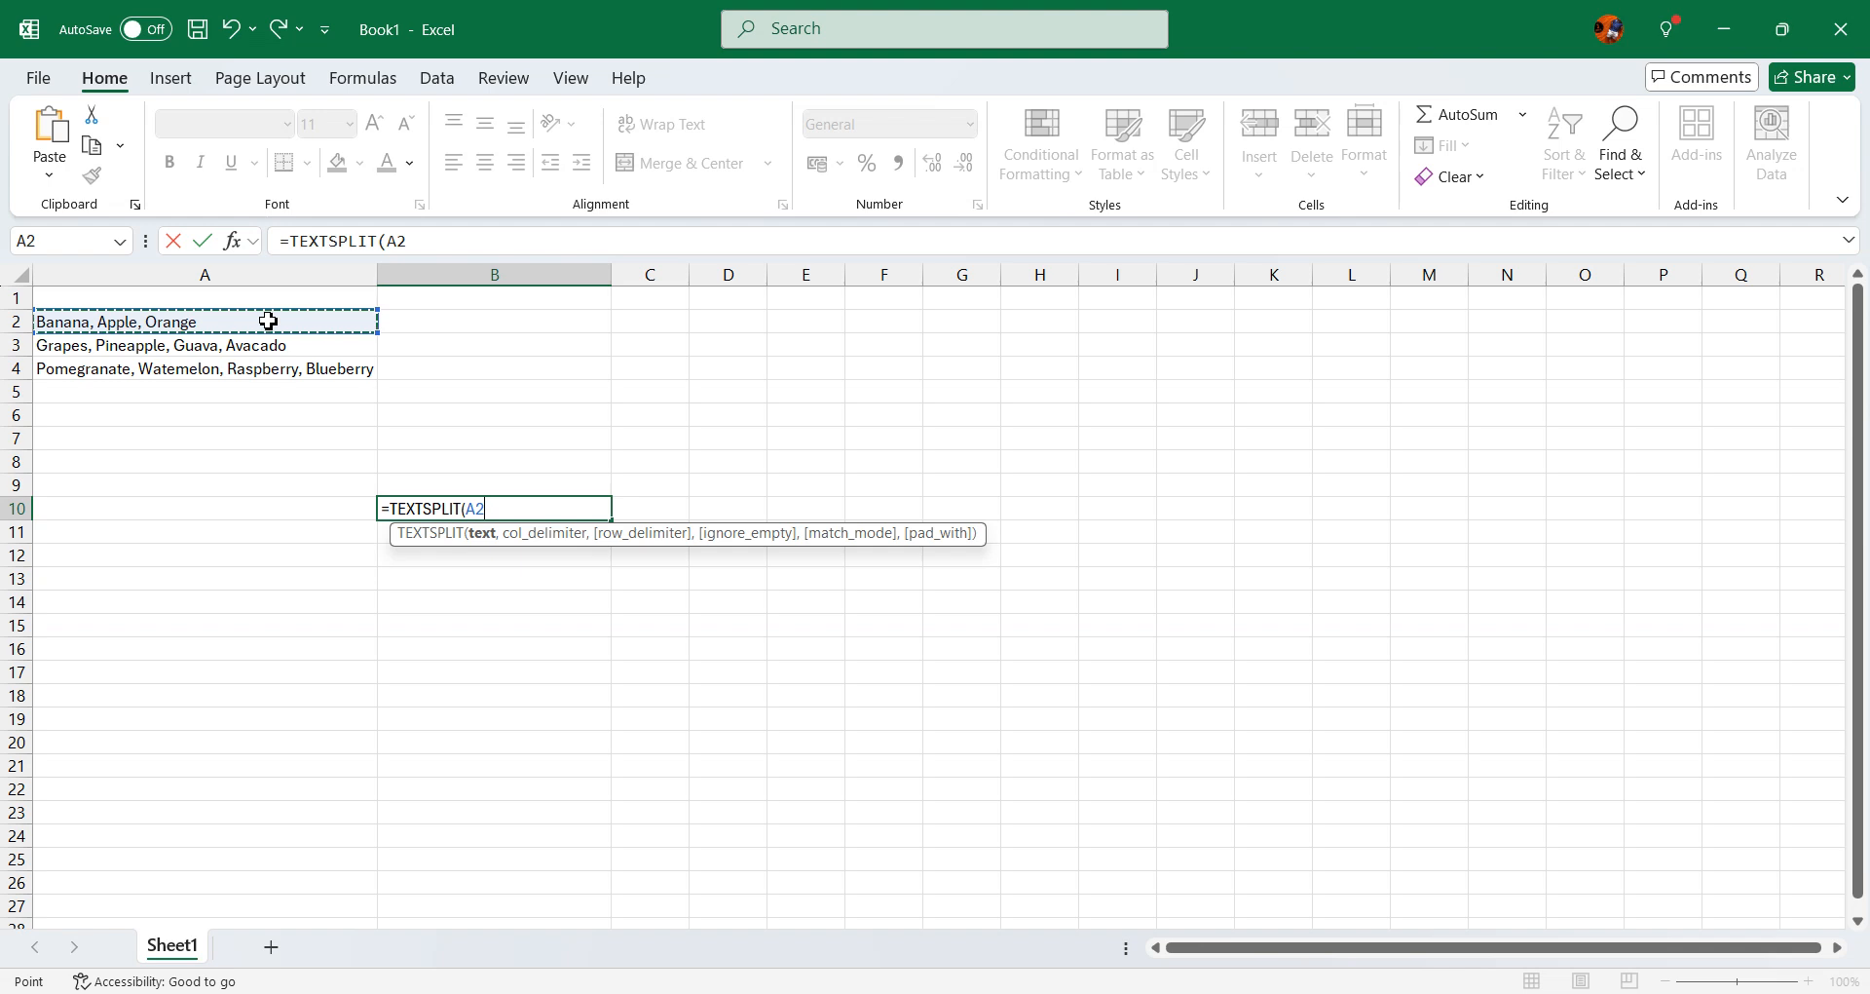
{"action": "type", "text": ","}
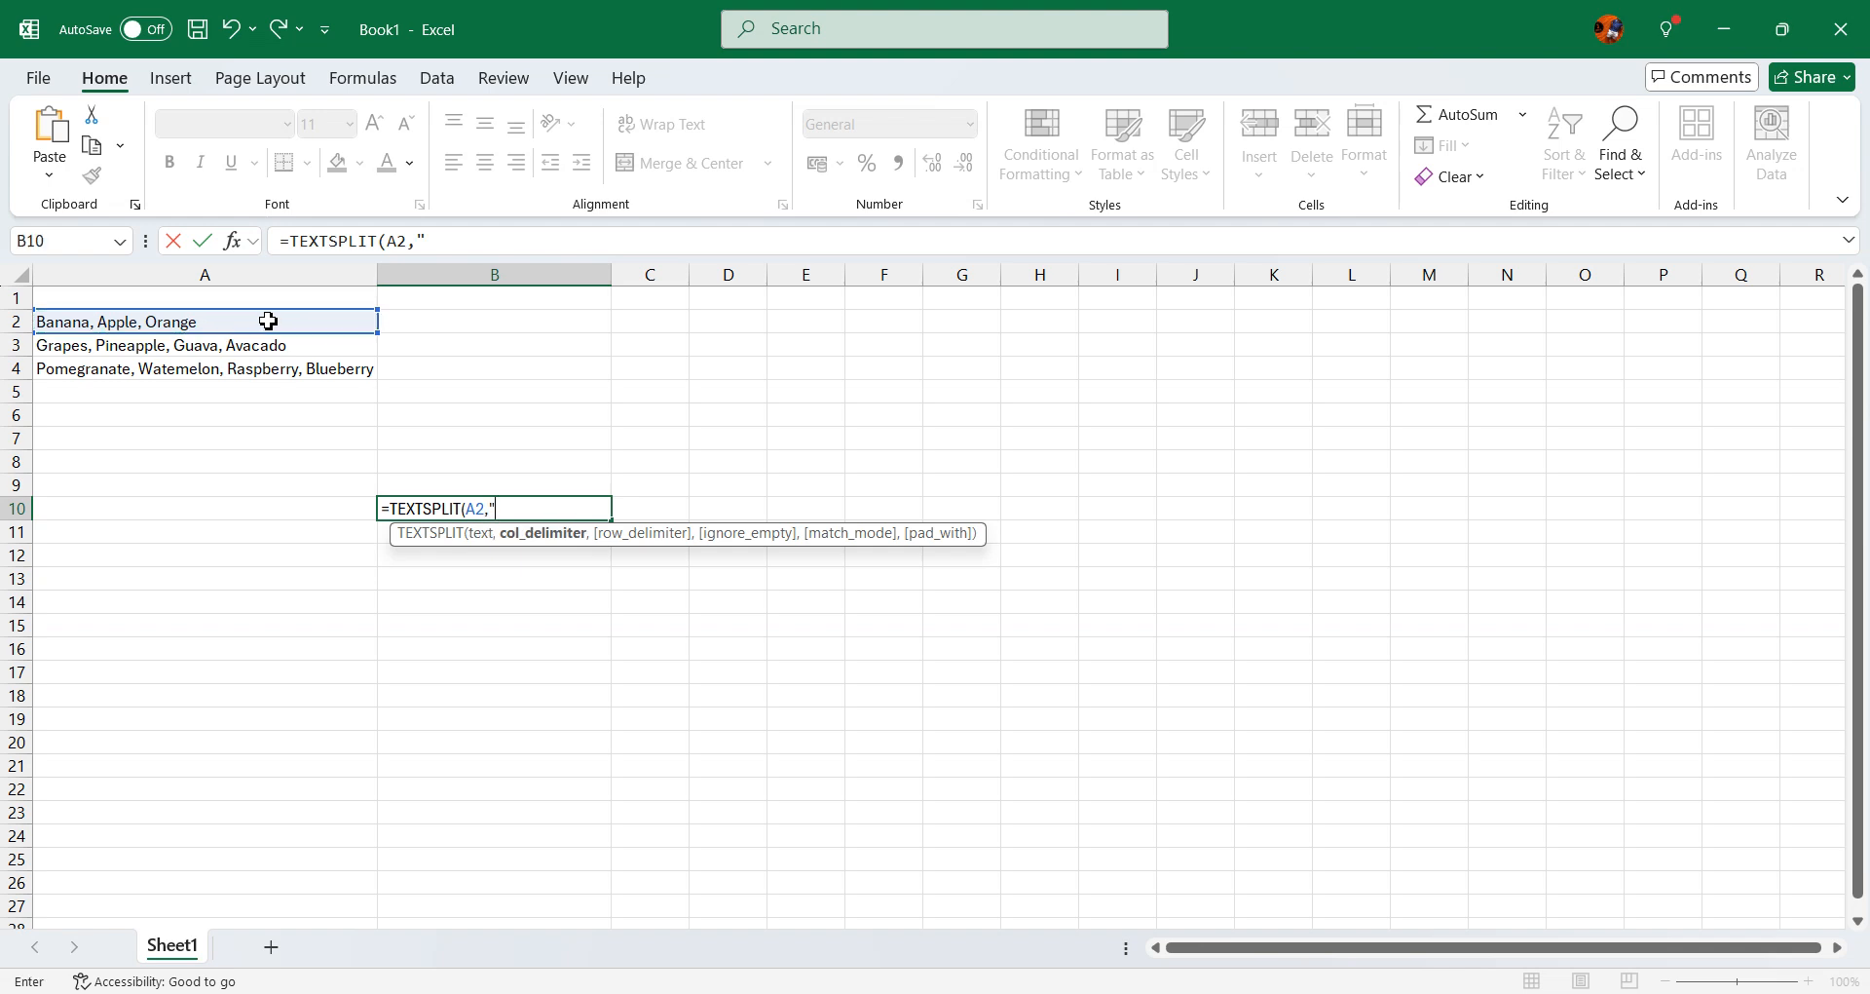
{"action": "type", "text": "\",\")"}
{"action": "key", "text": "Return"}
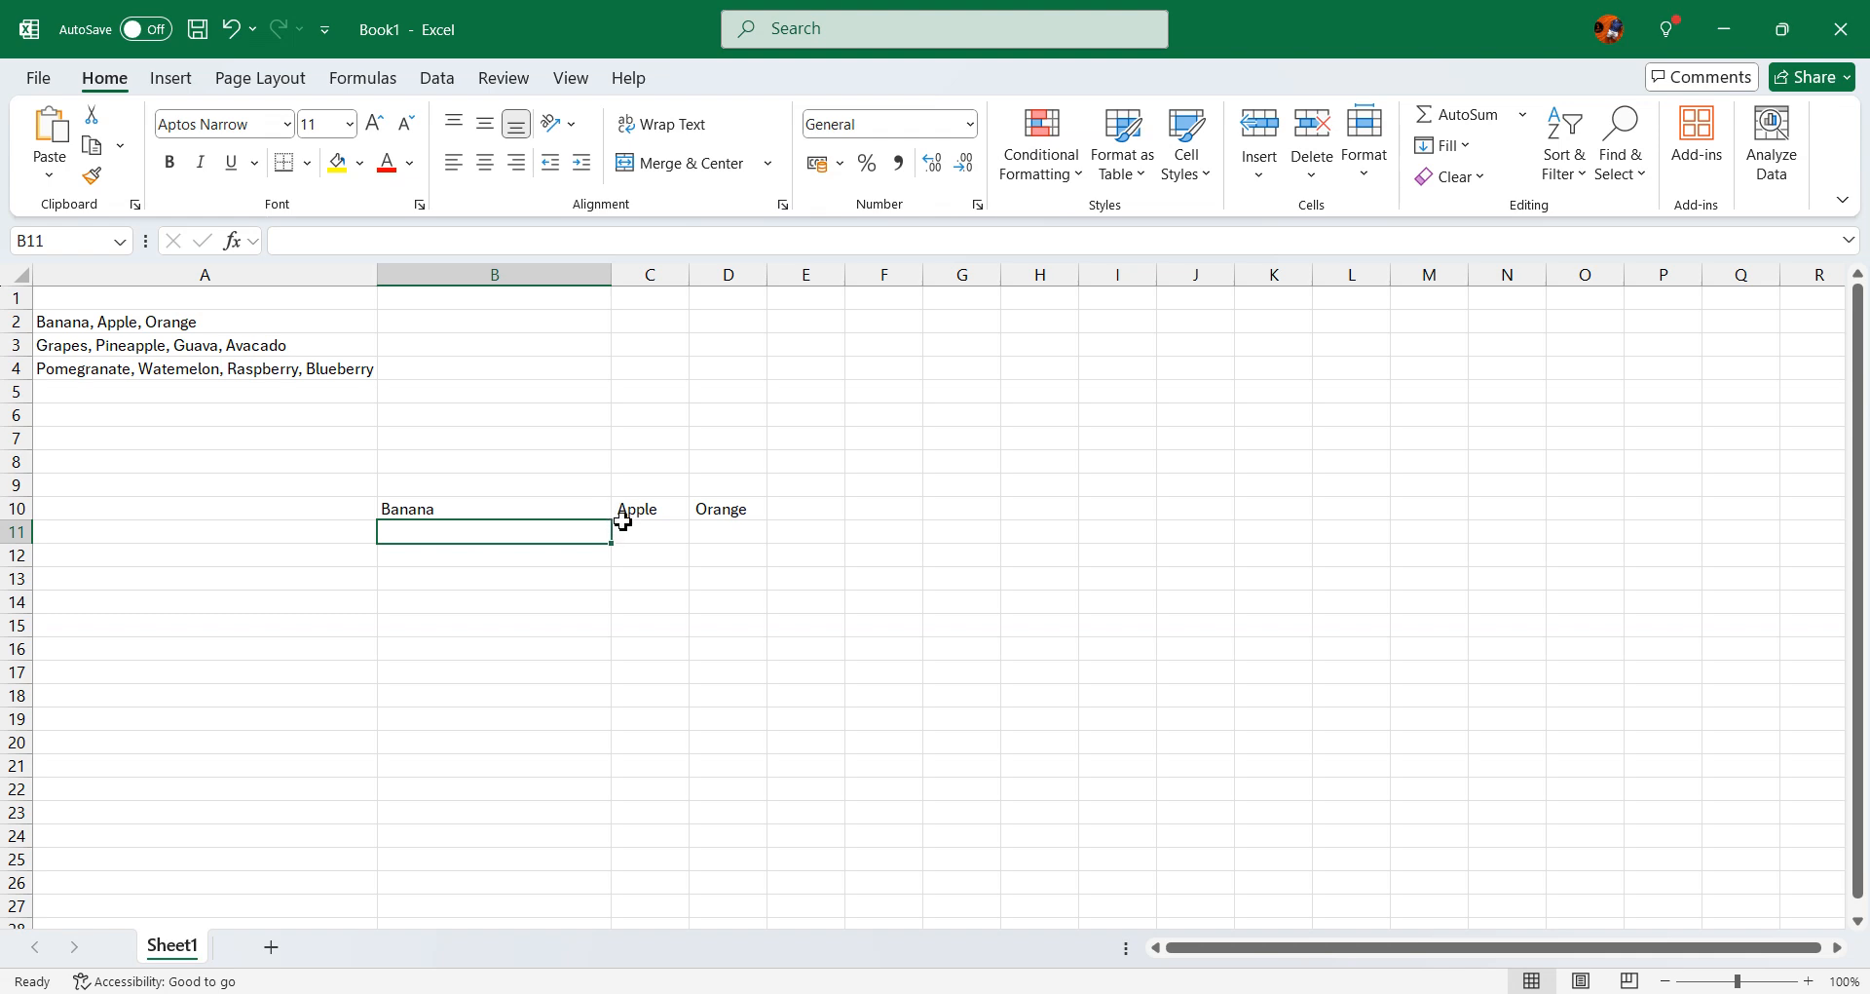
{"action": "left_click", "coordinate": [401, 506]}
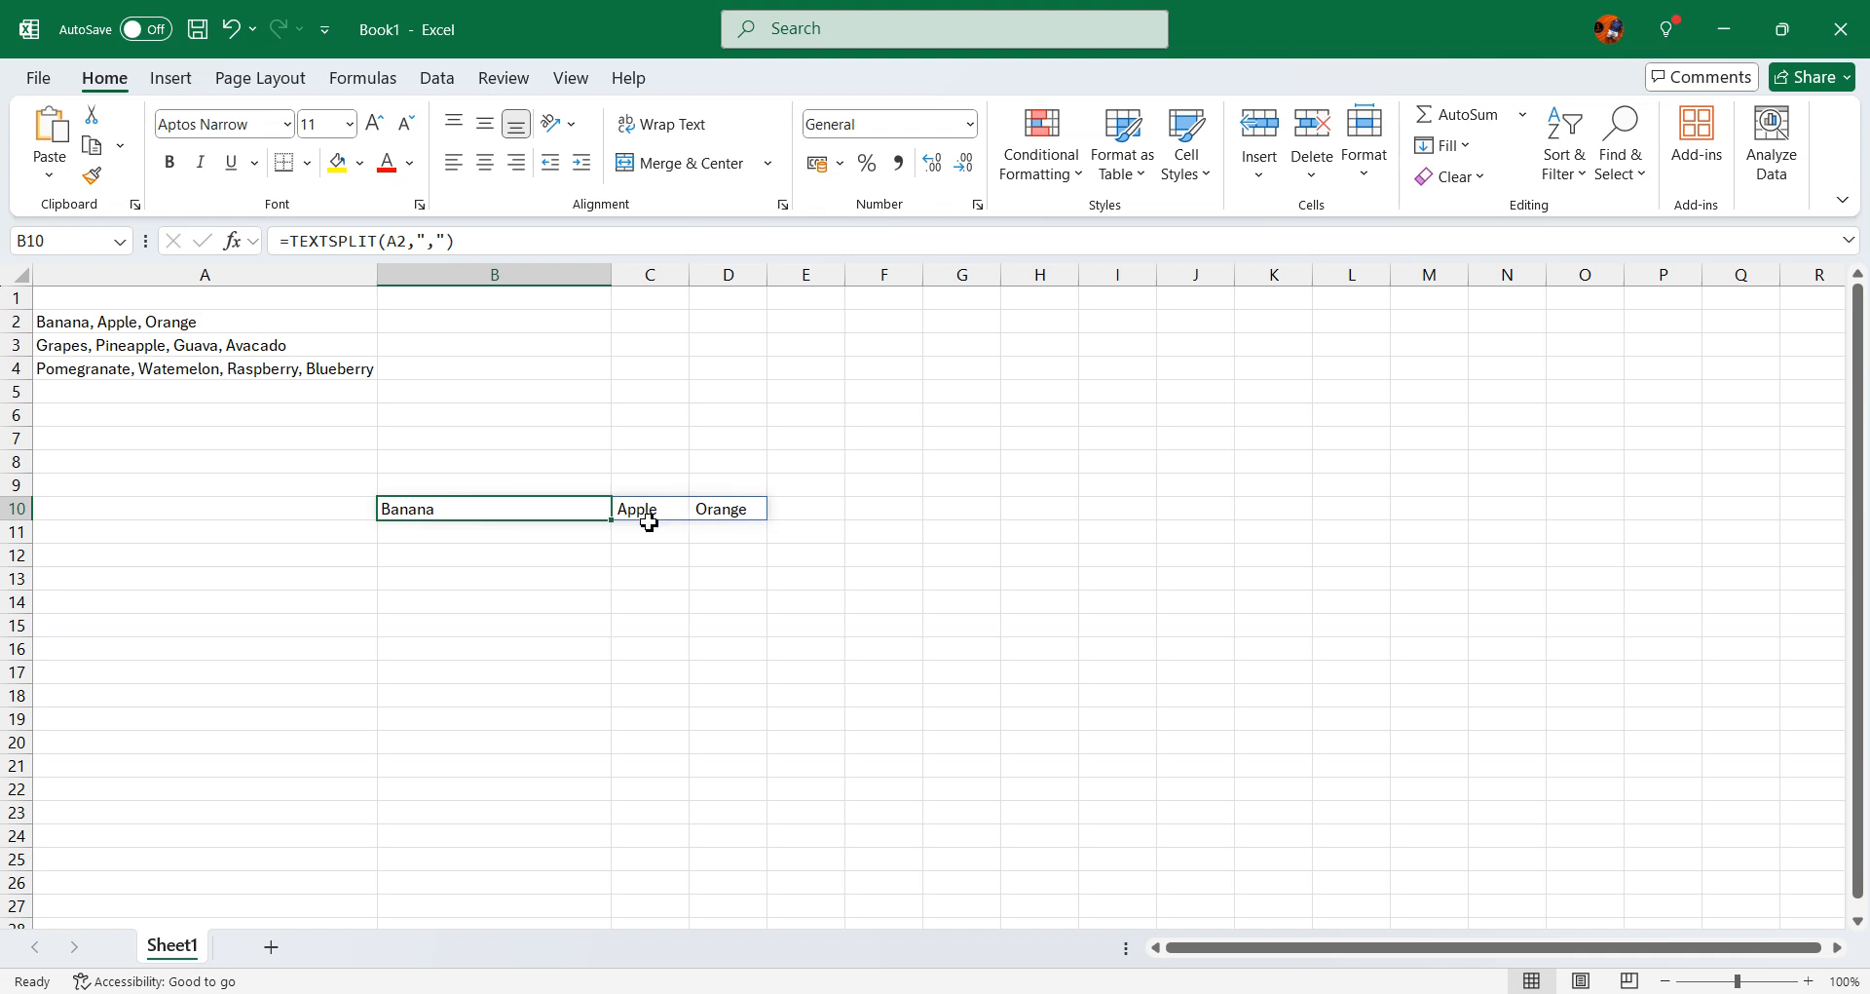
Enter =TRIM(B10#) in cell B11 to strip extra spaces from the split fruit names.
{"action": "left_click", "coordinate": [542, 538]}
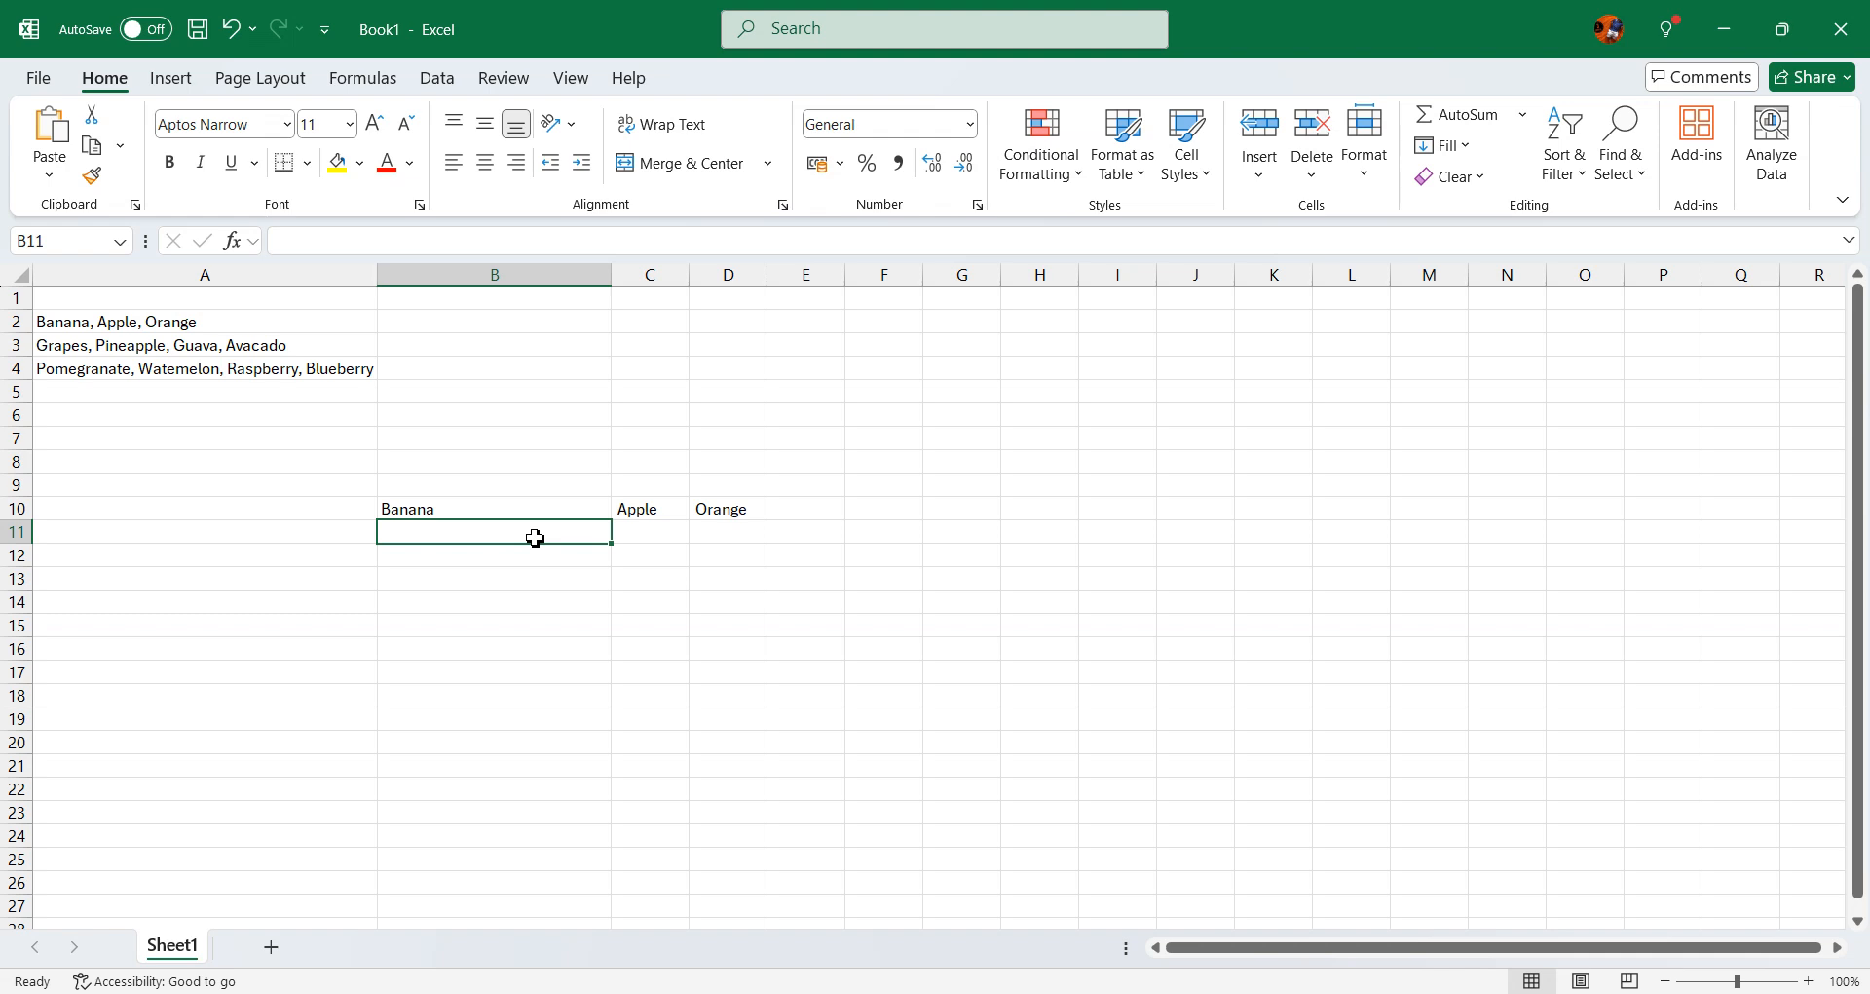
{"action": "type", "text": "=trim("}
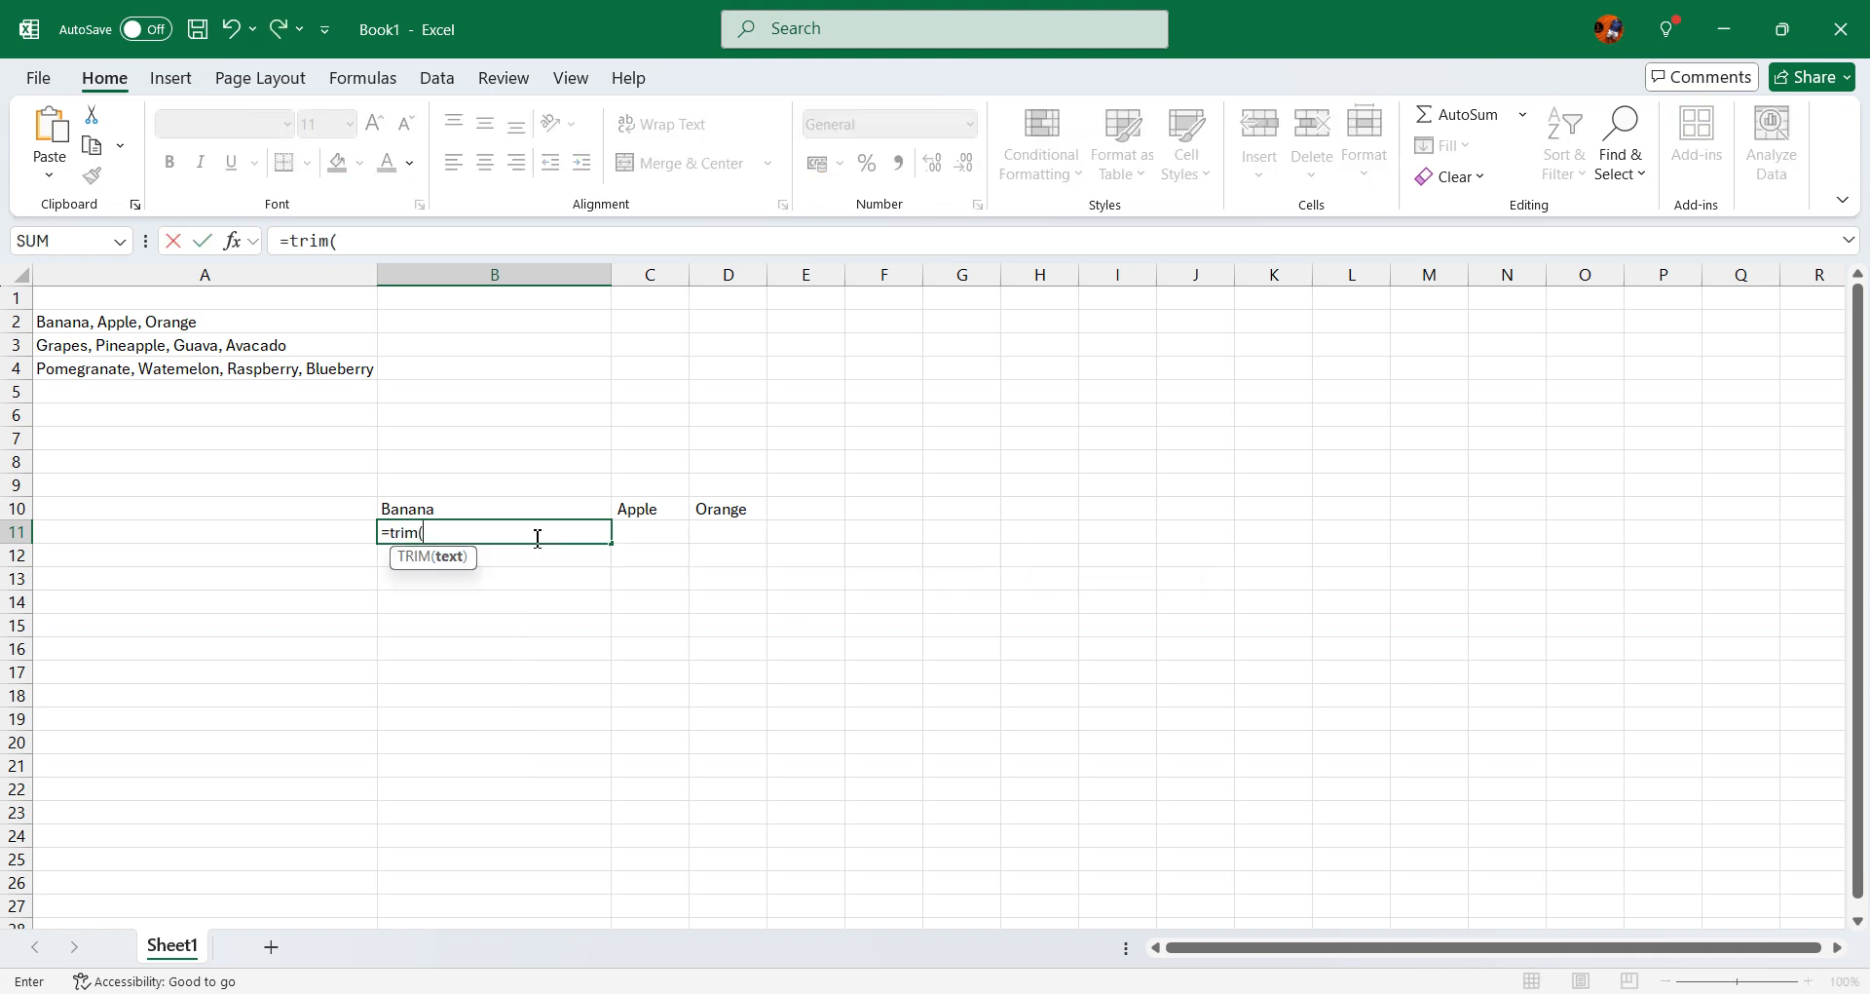
{"action": "mouse_move", "coordinate": [493, 509]}
{"action": "left_mouse_down"}
{"action": "mouse_move", "coordinate": [733, 527]}
{"action": "mouse_move", "coordinate": [530, 493]}
{"action": "mouse_move", "coordinate": [514, 526]}
{"action": "left_mouse_up"}
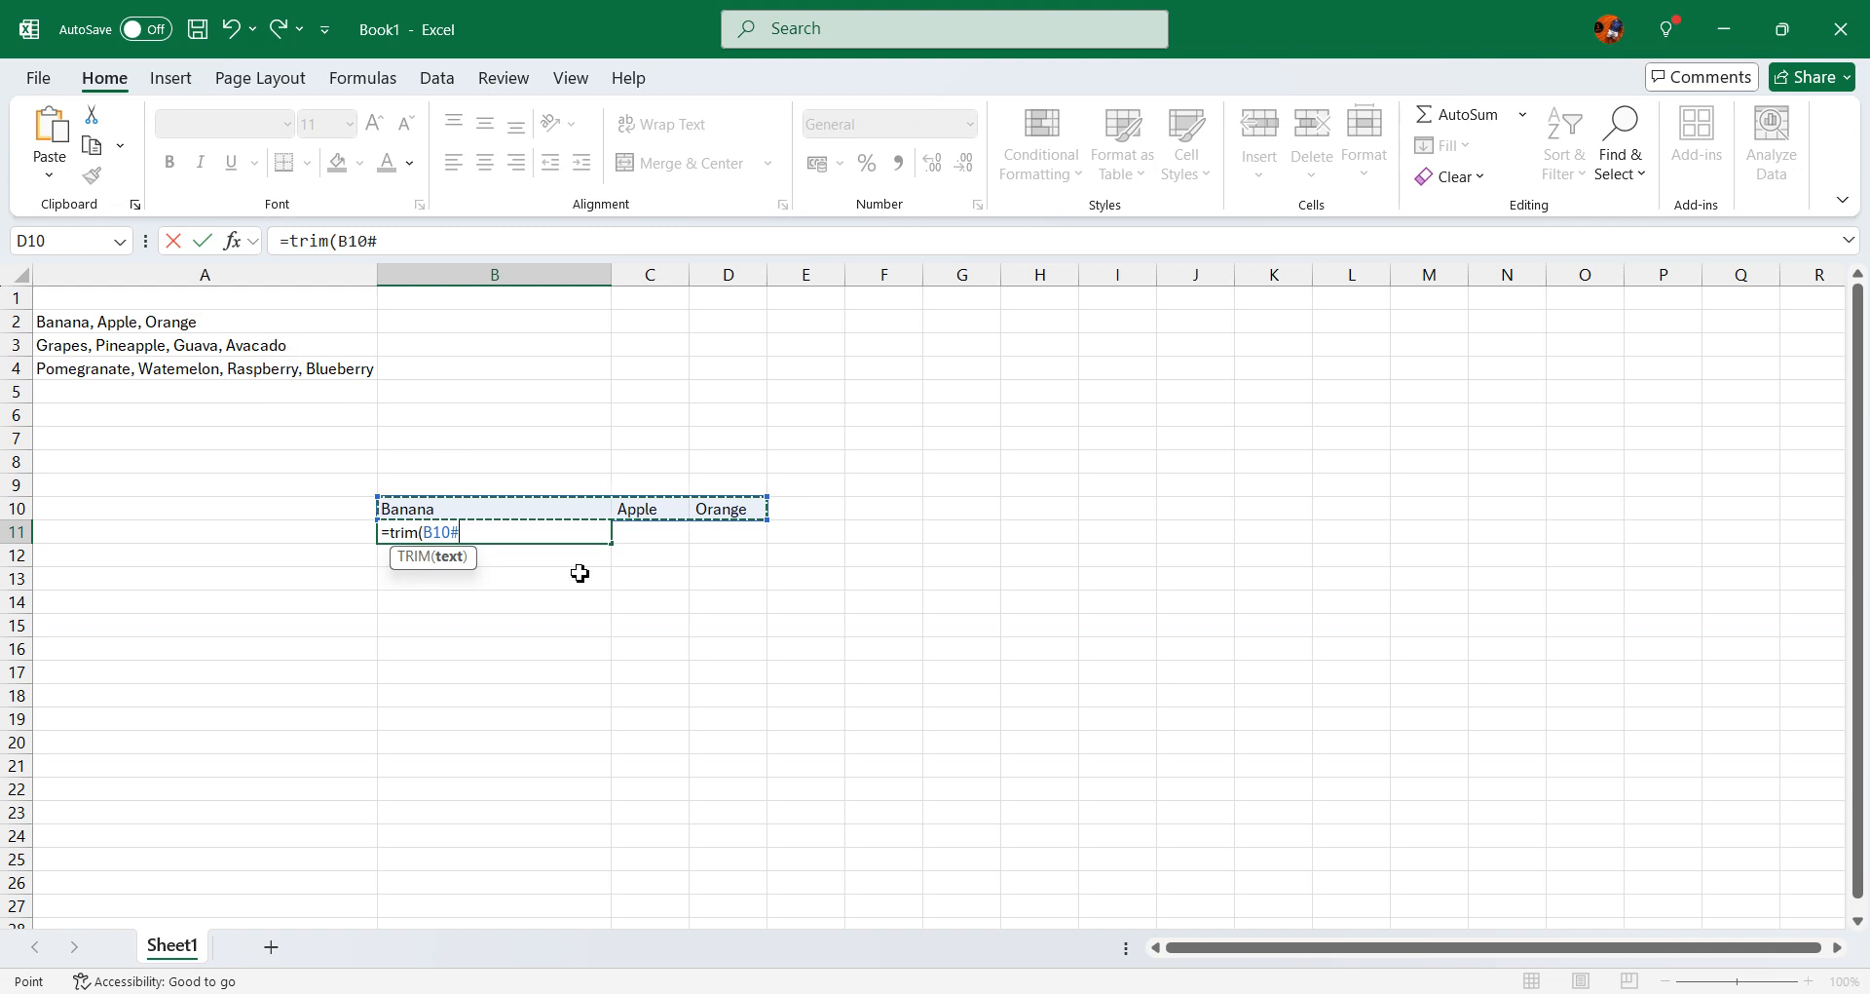
{"action": "type", "text": ")"}
{"action": "key", "text": "Return"}
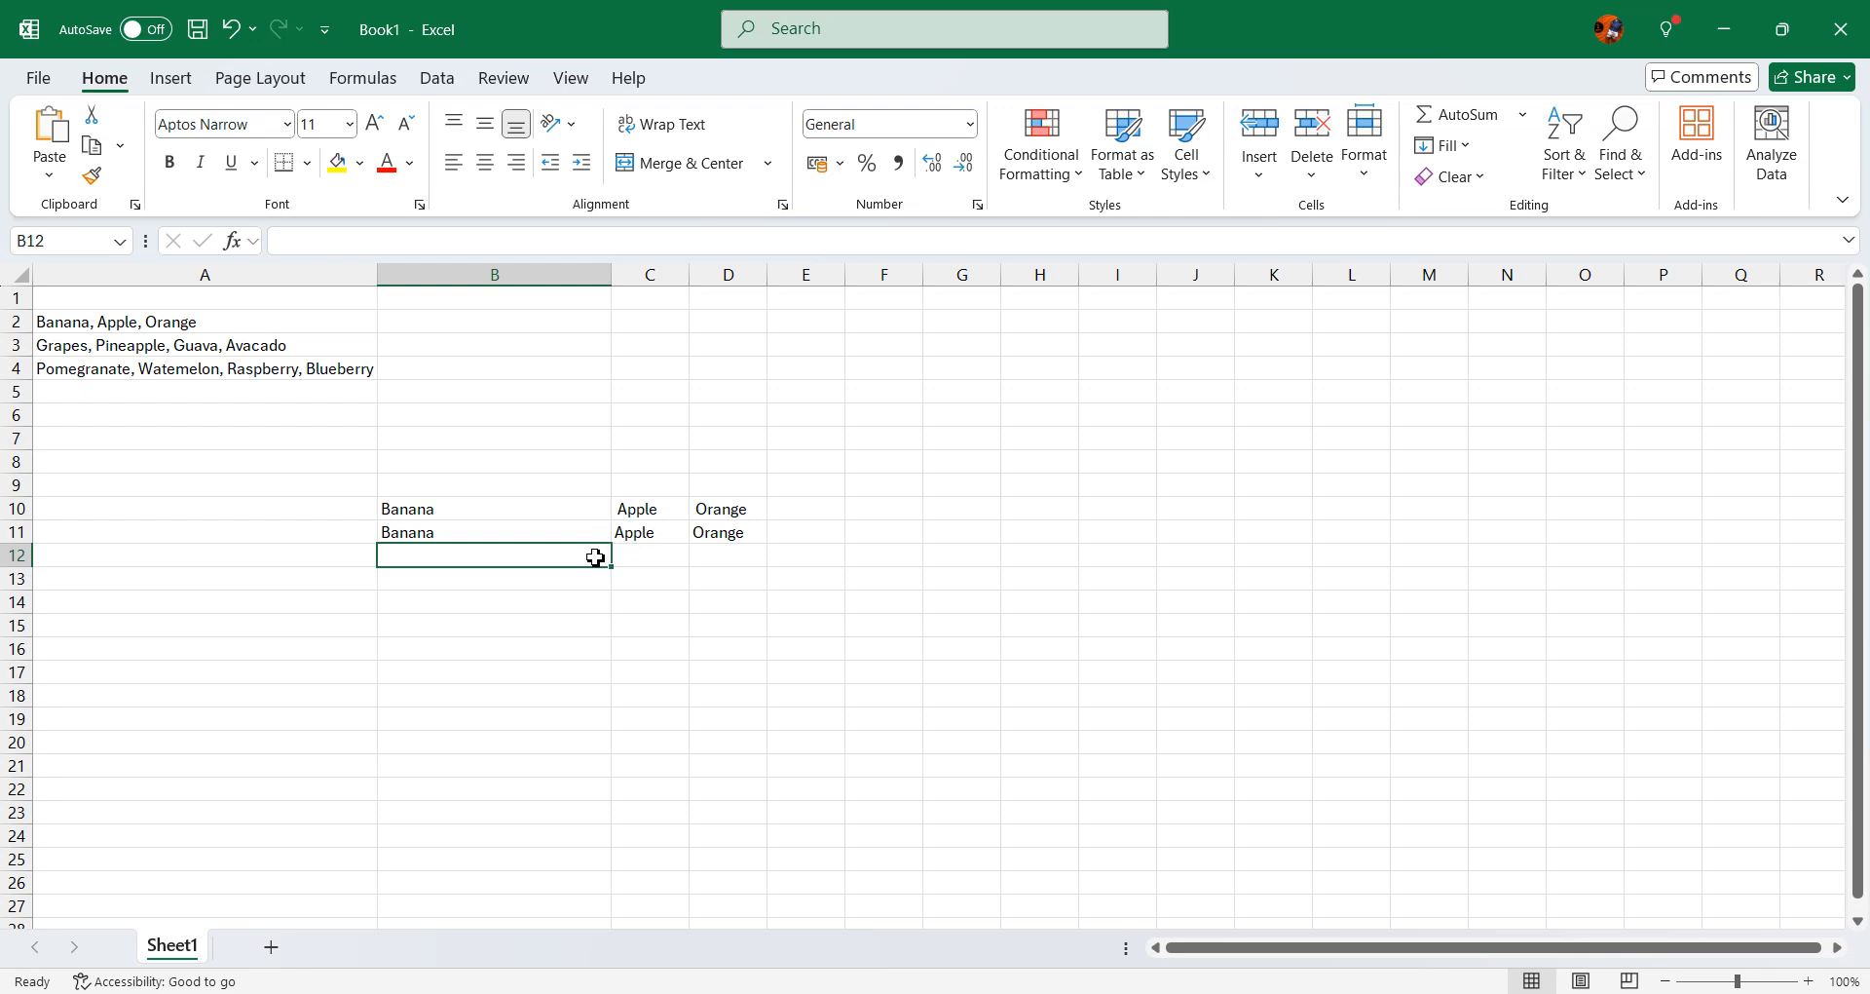
Enter =SORT(B11#,,1,TRUE) in cell B12 to sort the trimmed names ascending by column.
{"action": "type", "text": "=s"}
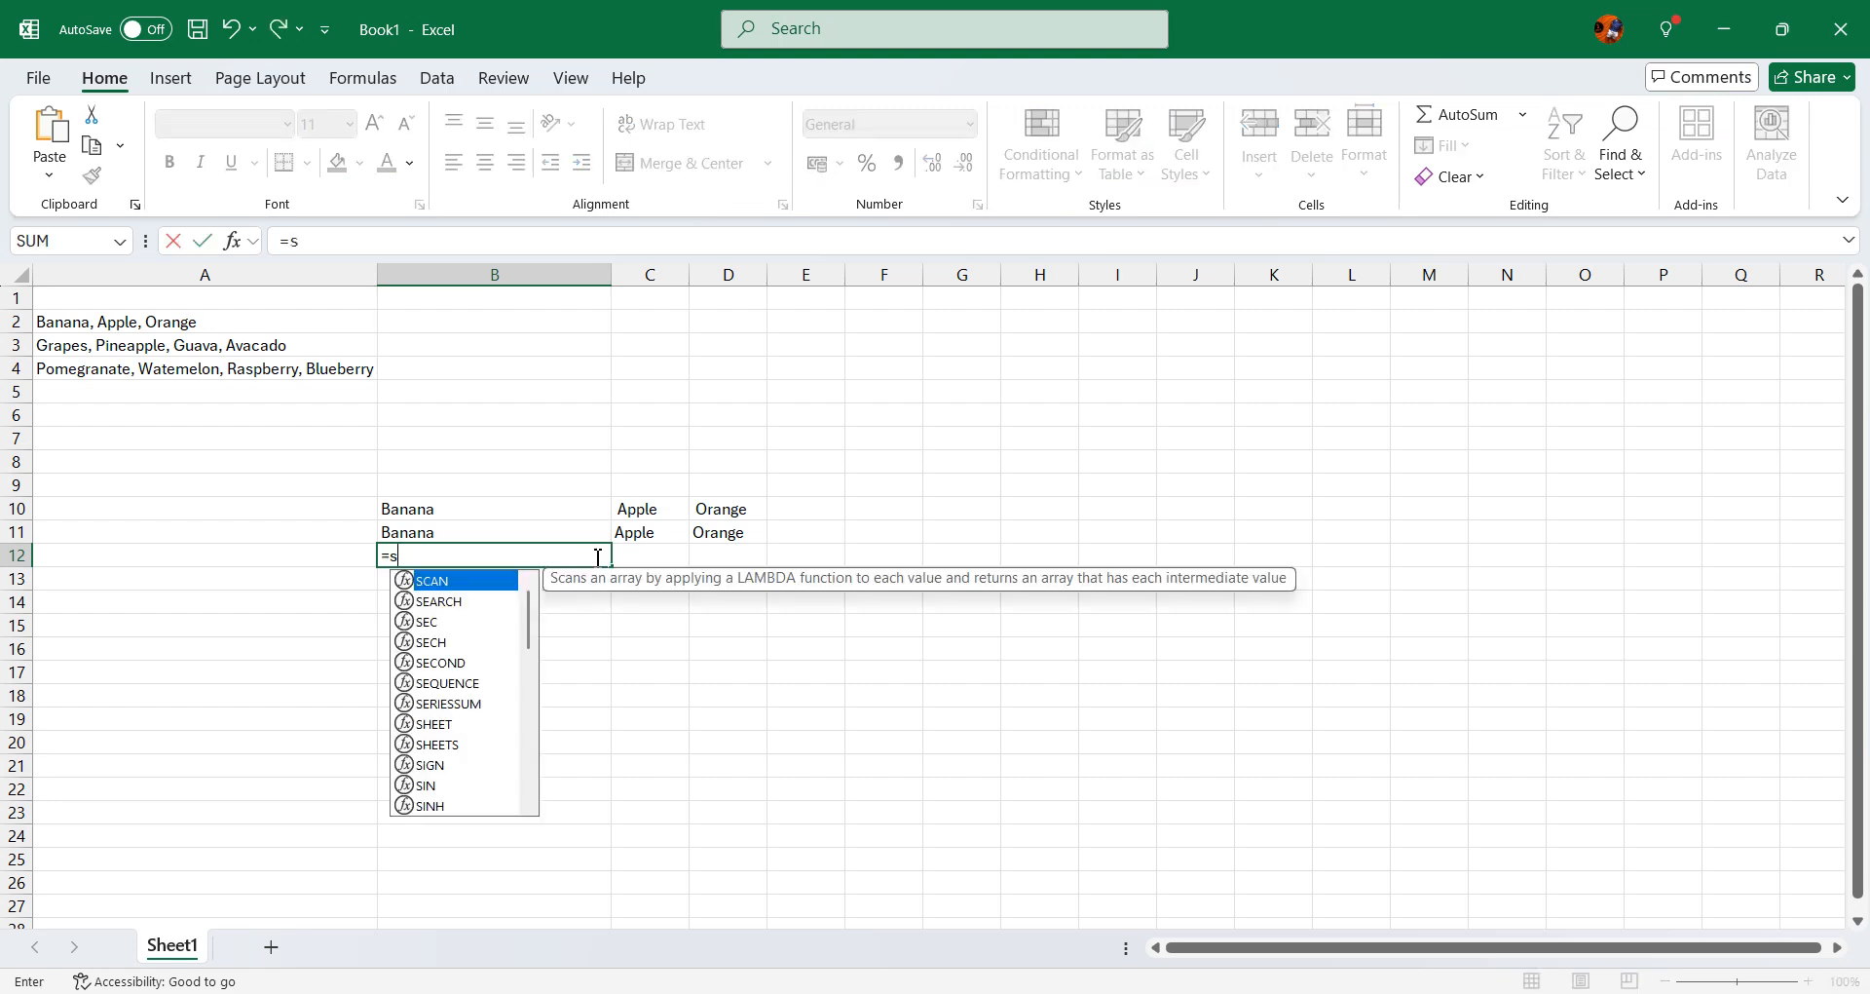
{"action": "type", "text": "ort"}
{"action": "key", "text": "Tab"}
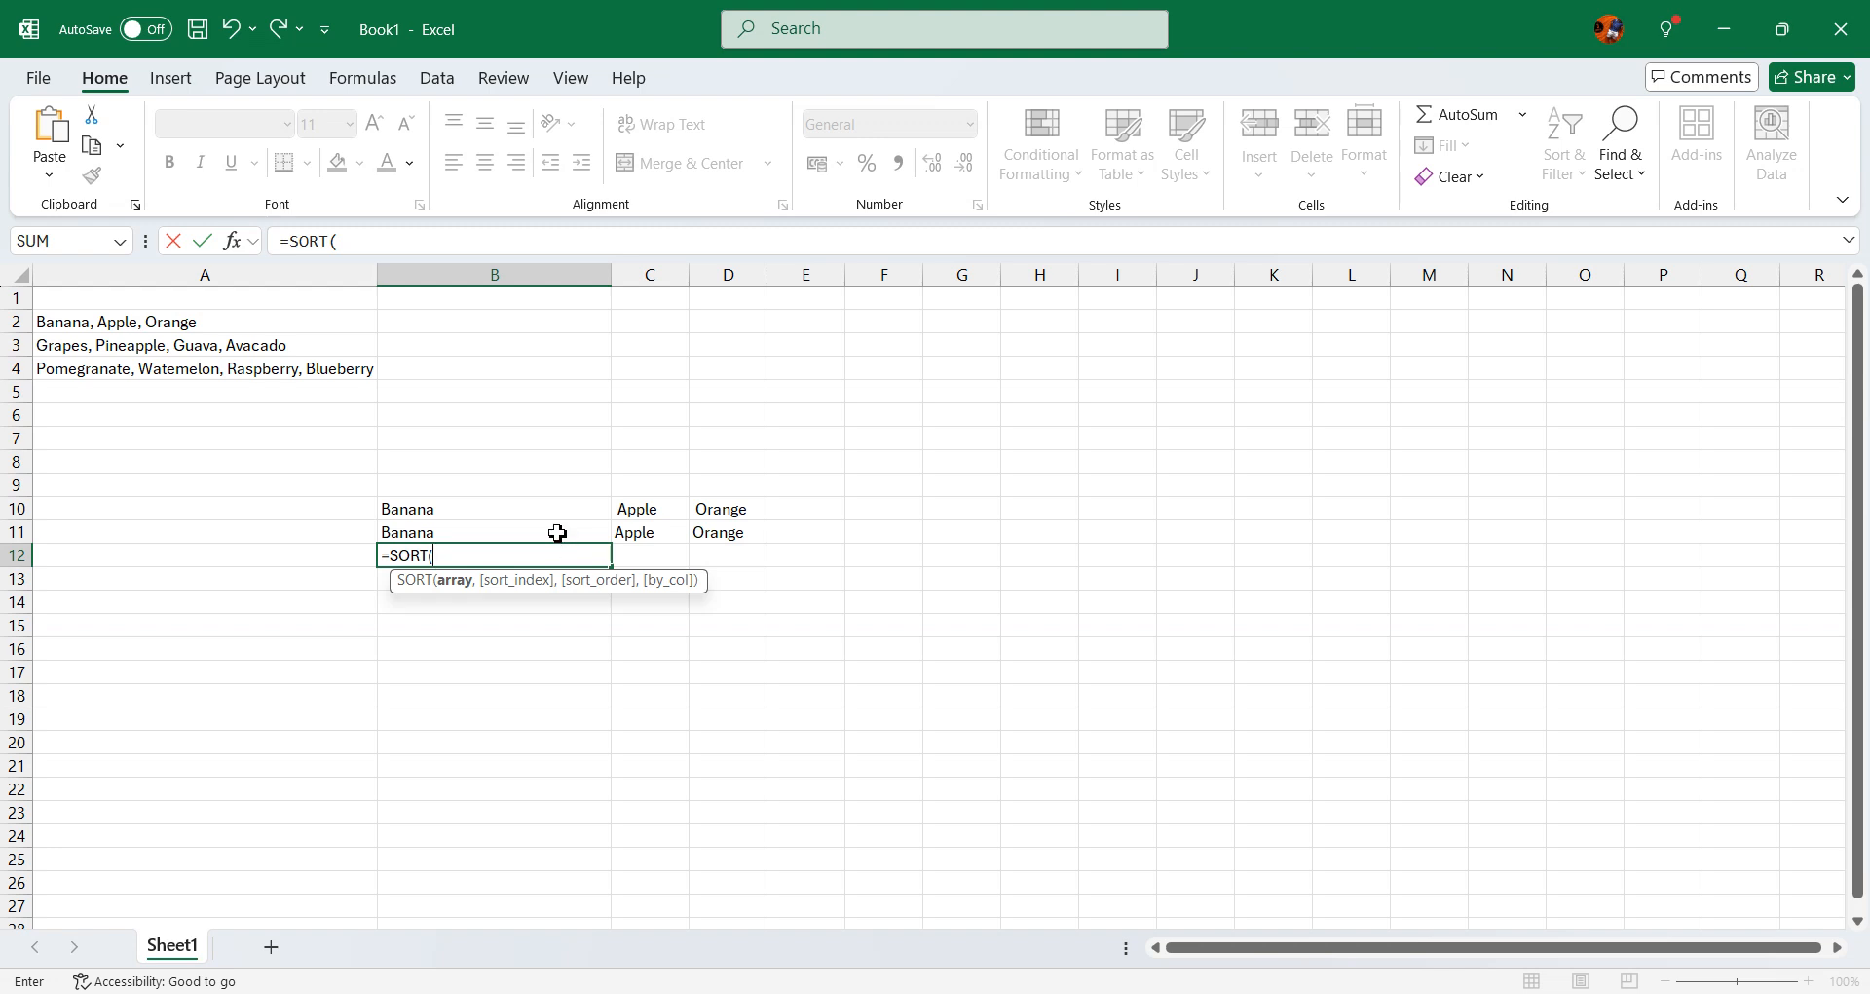
{"action": "left_click", "coordinate": [557, 533]}
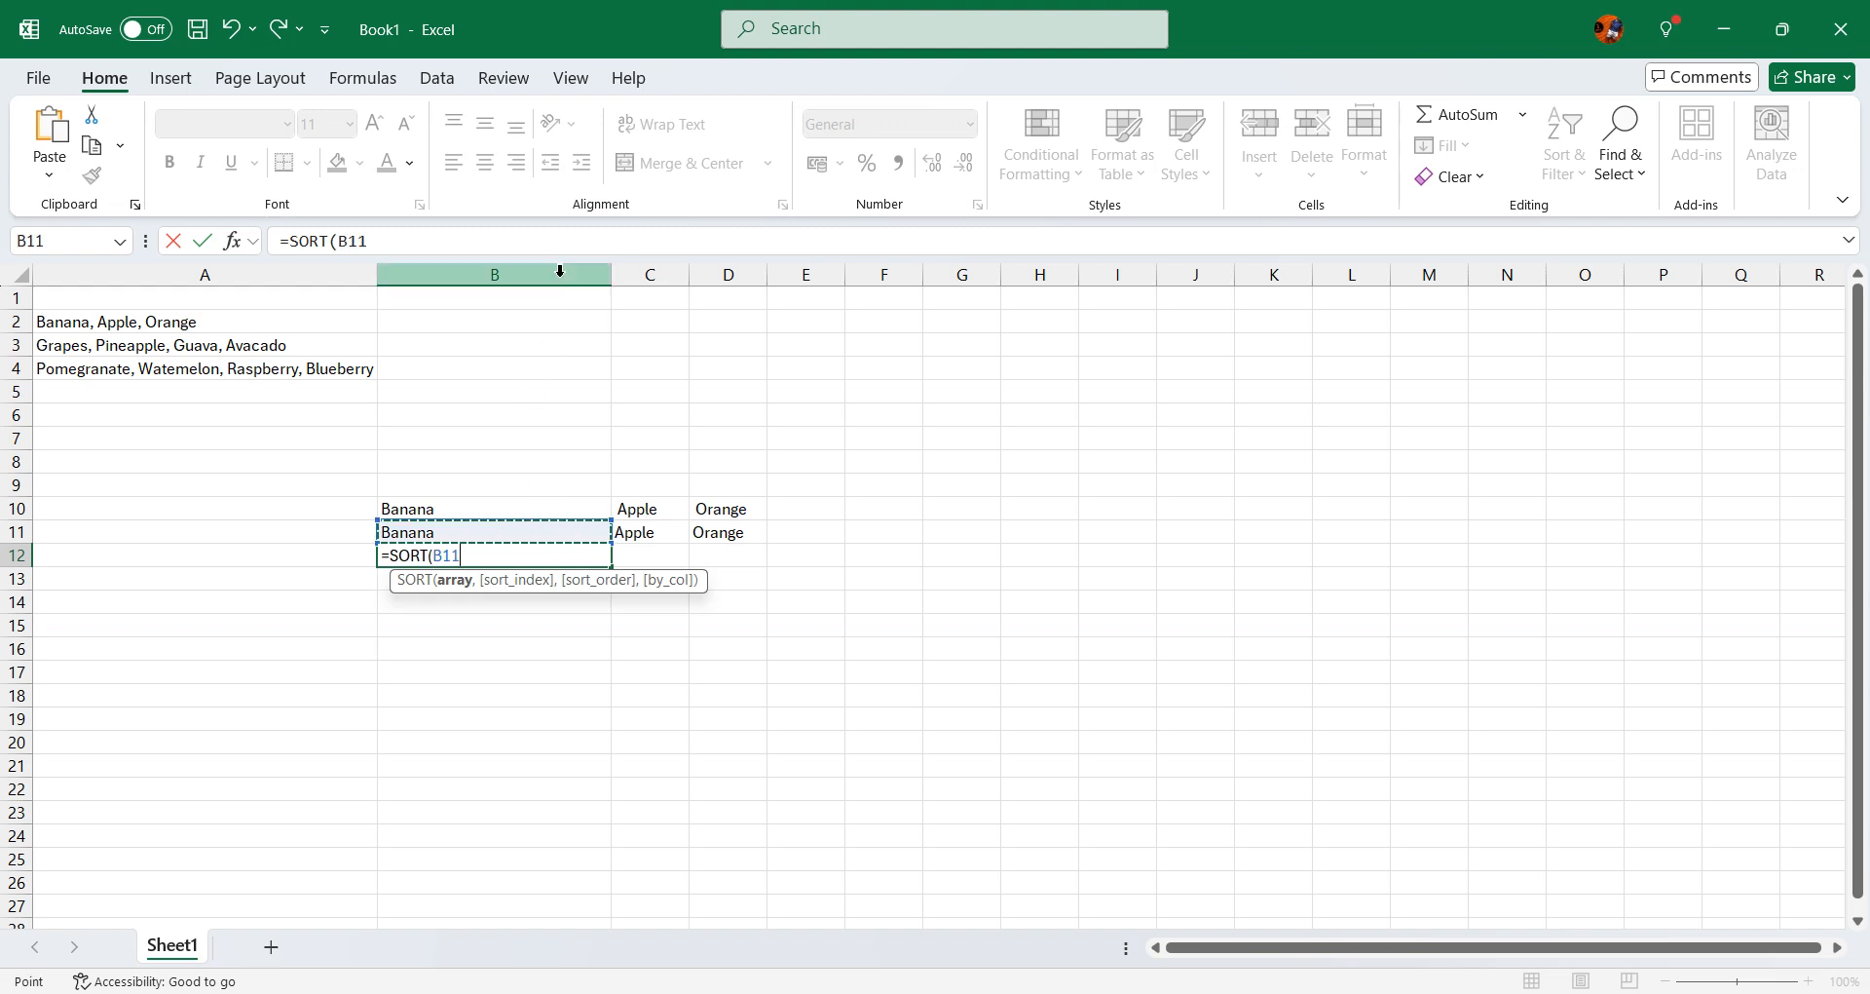
{"action": "left_click", "coordinate": [587, 244]}
{"action": "type", "text": "#"}
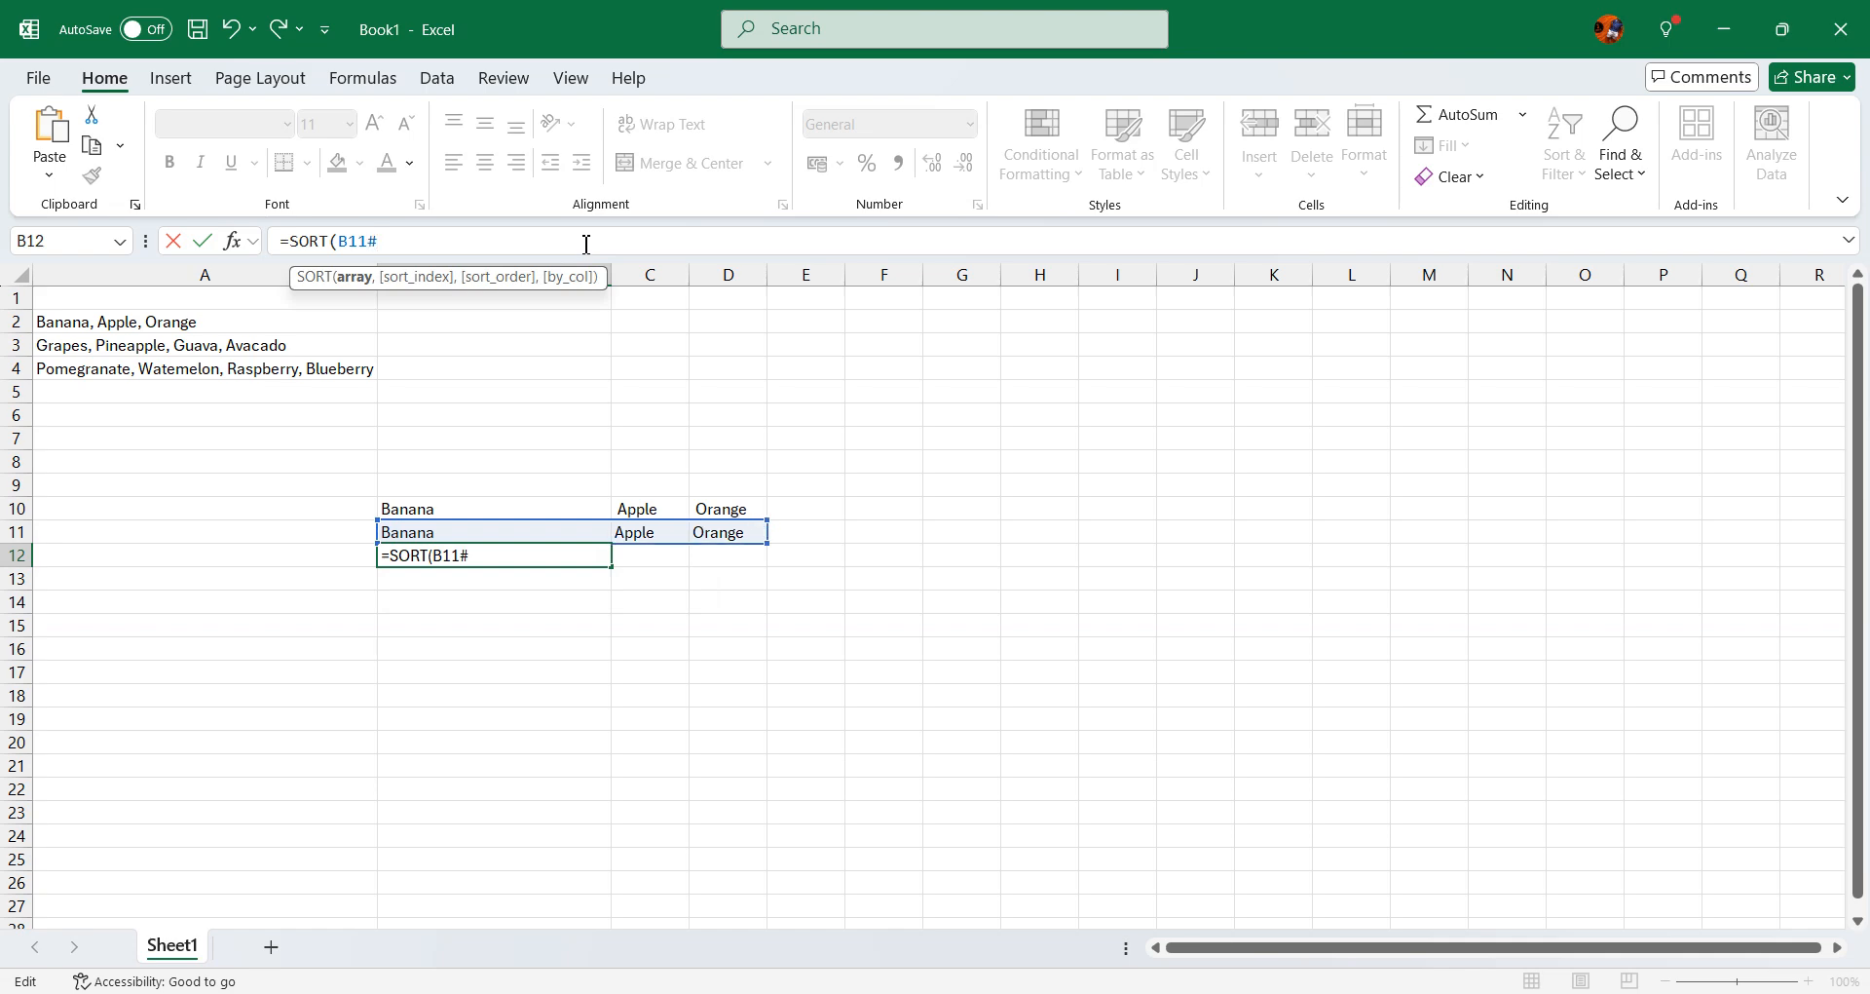
{"action": "type", "text": ","}
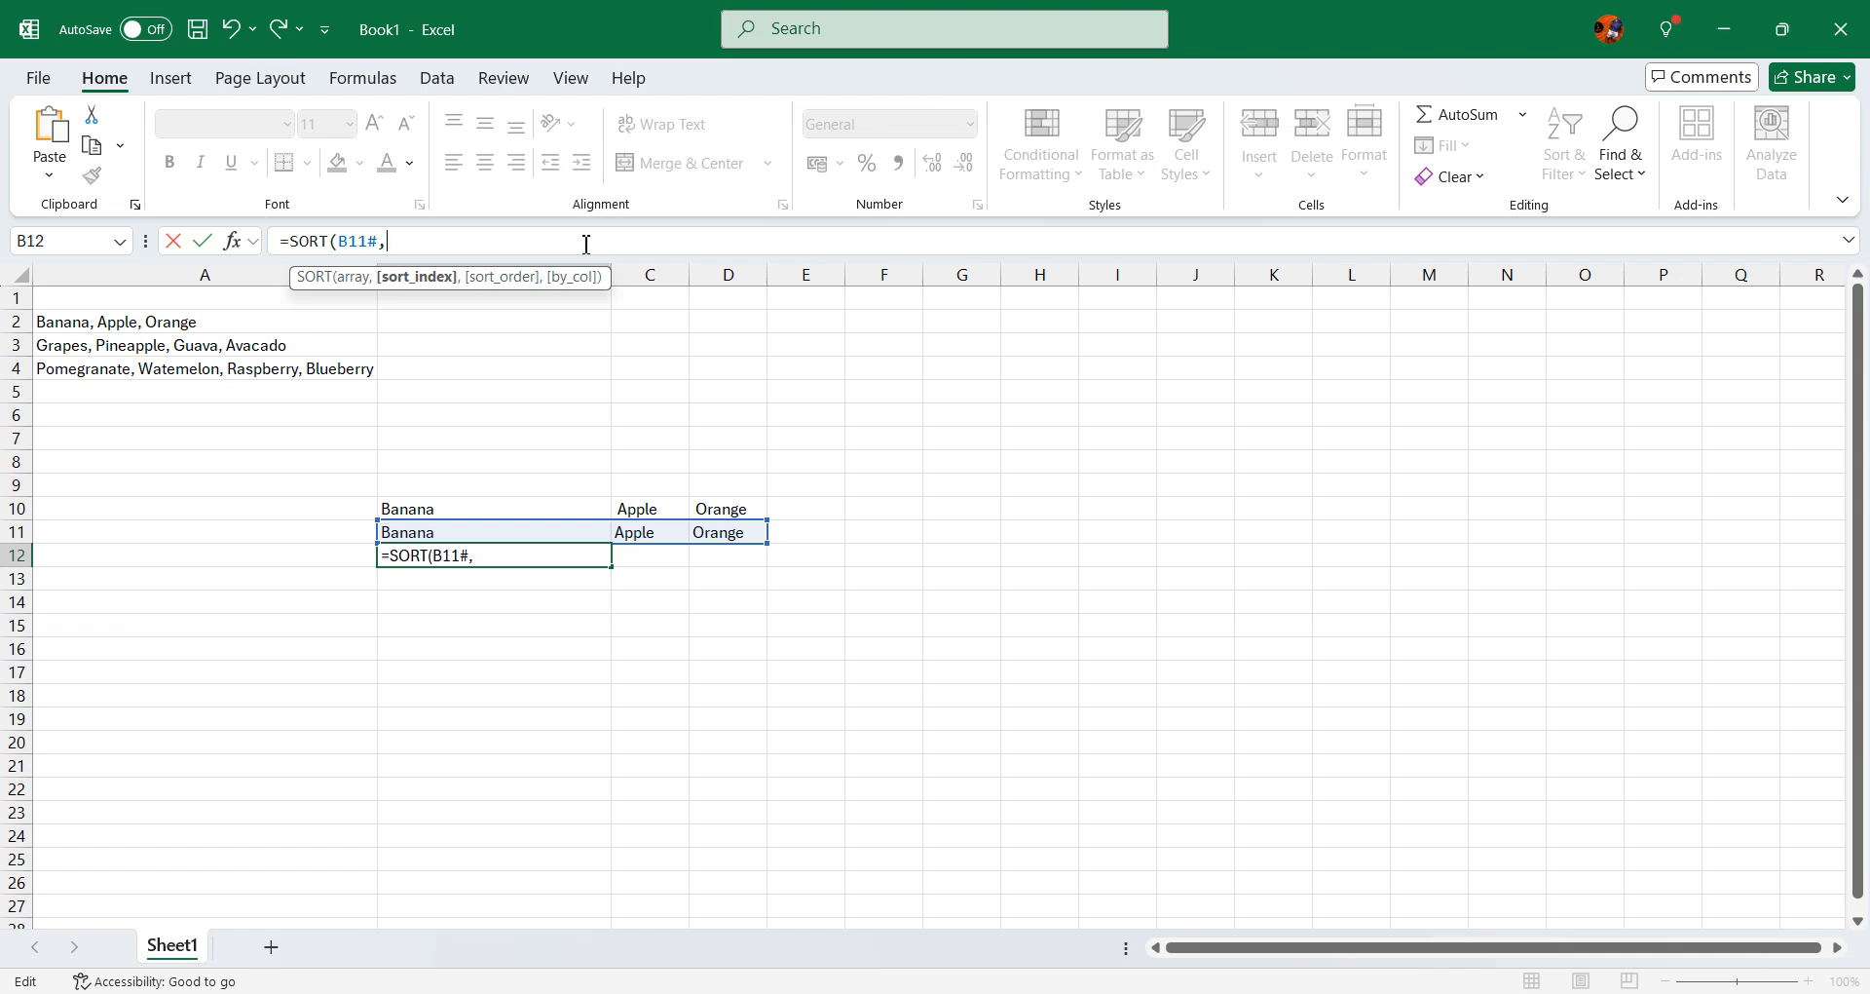
{"action": "type", "text": ","}
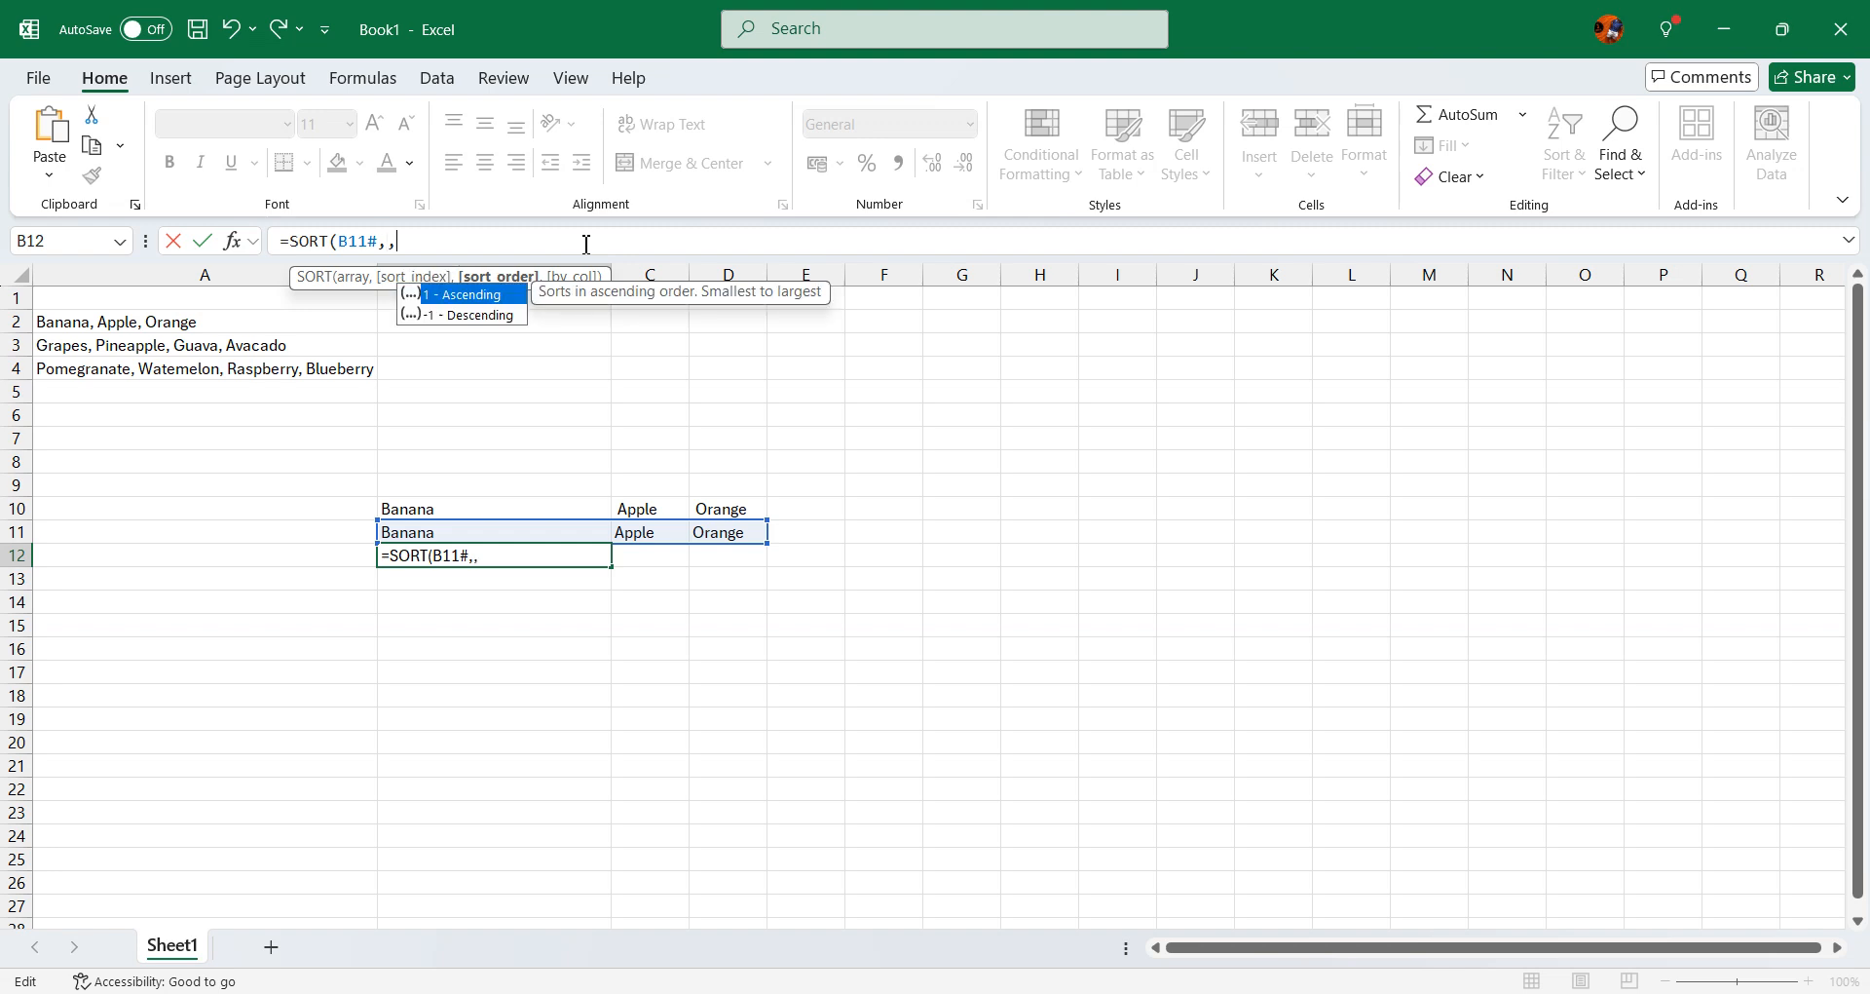
{"action": "type", "text": "1,"}
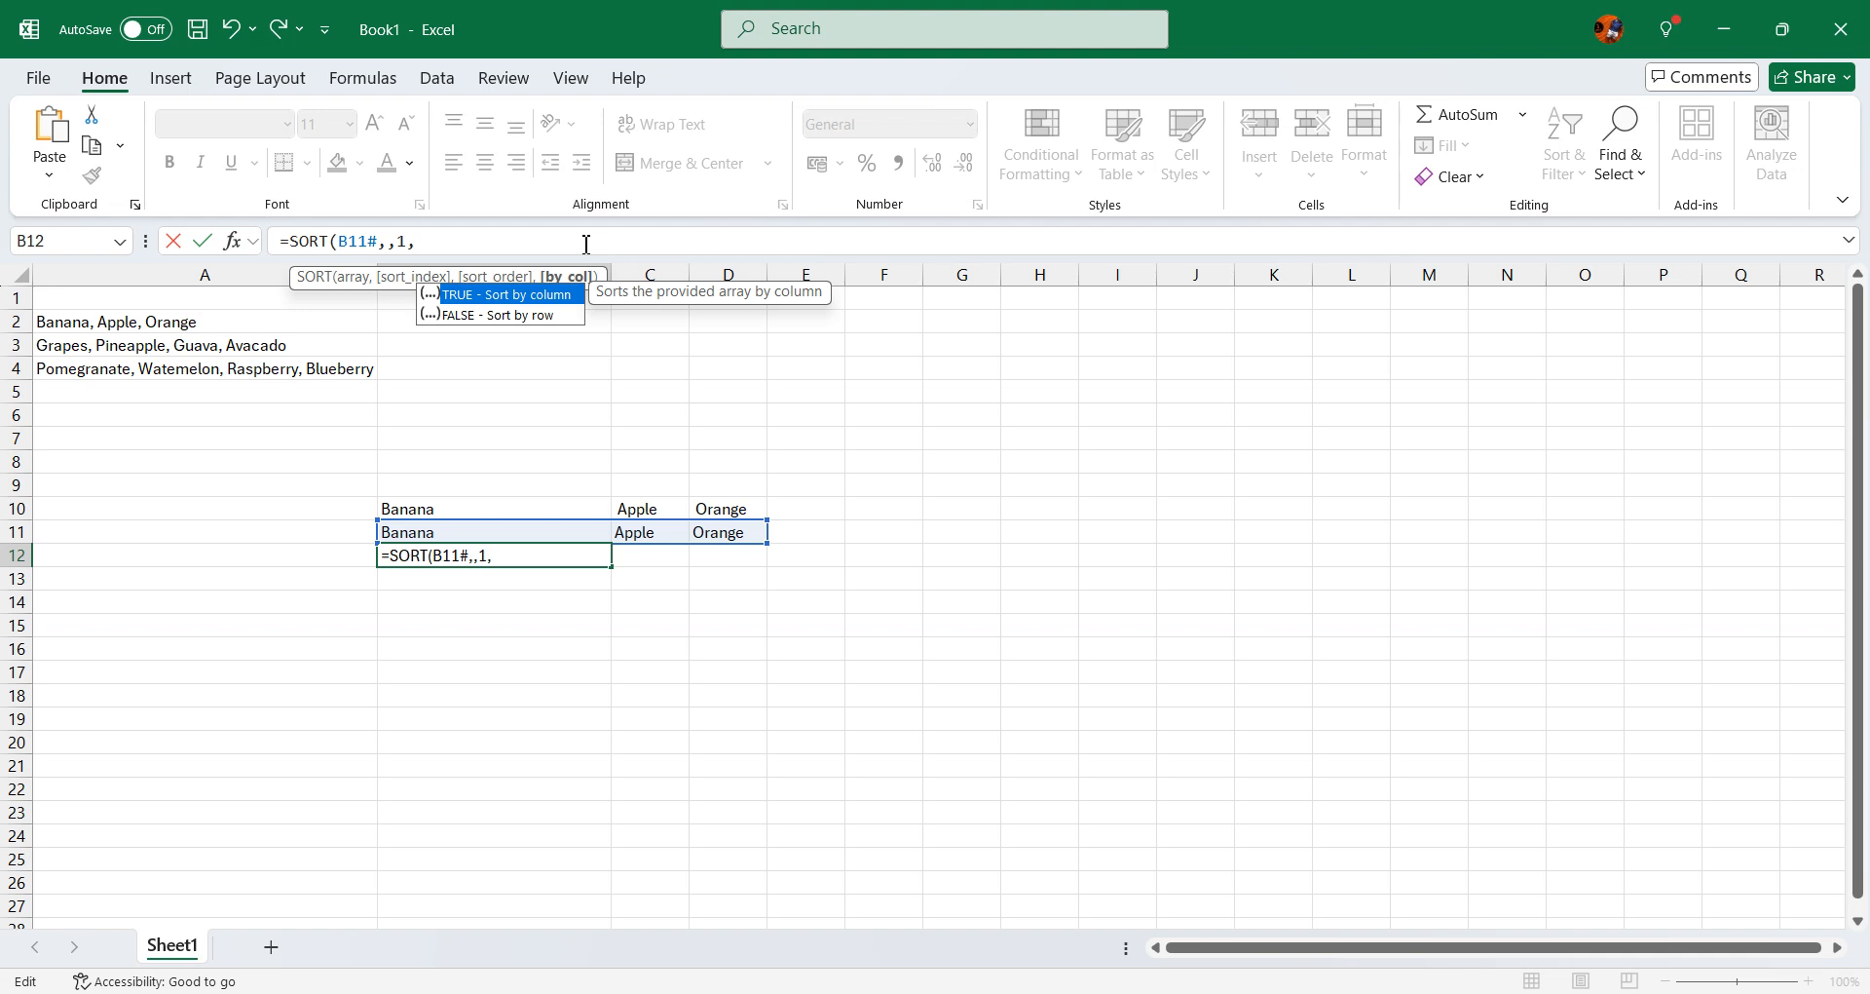
{"action": "type", "text": "TRUE)"}
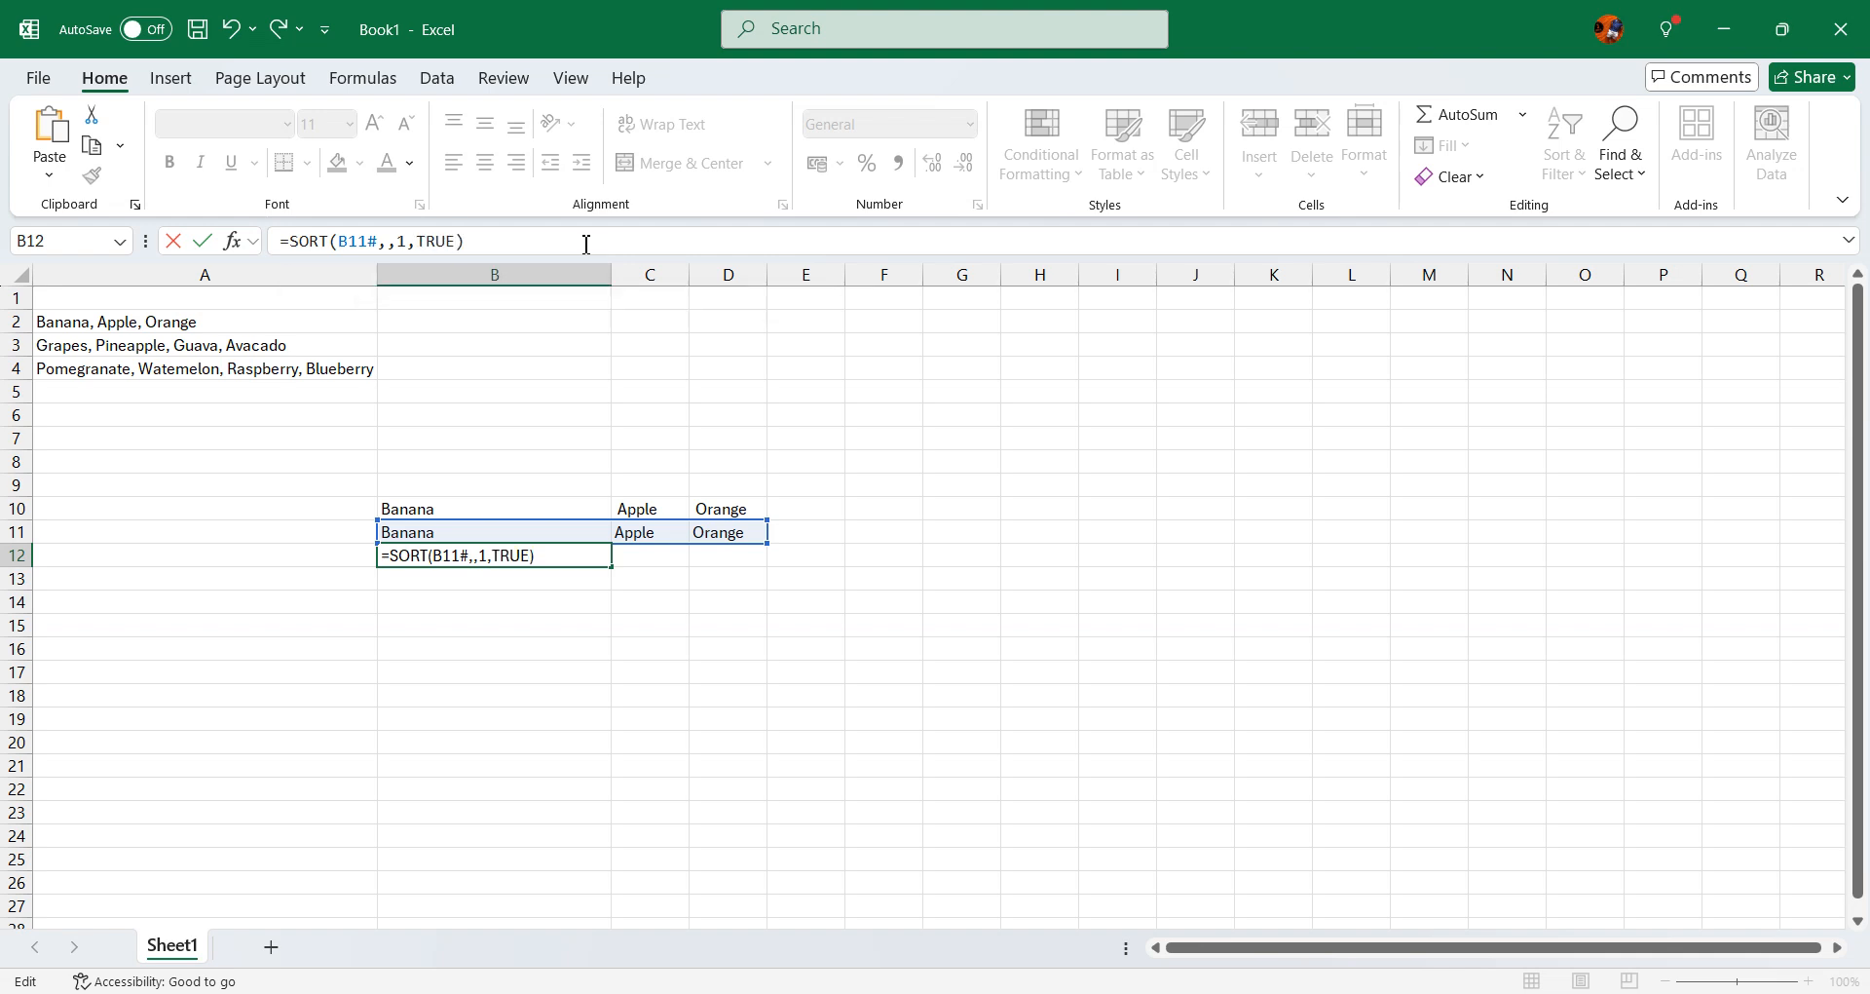
{"action": "key", "text": "Return"}
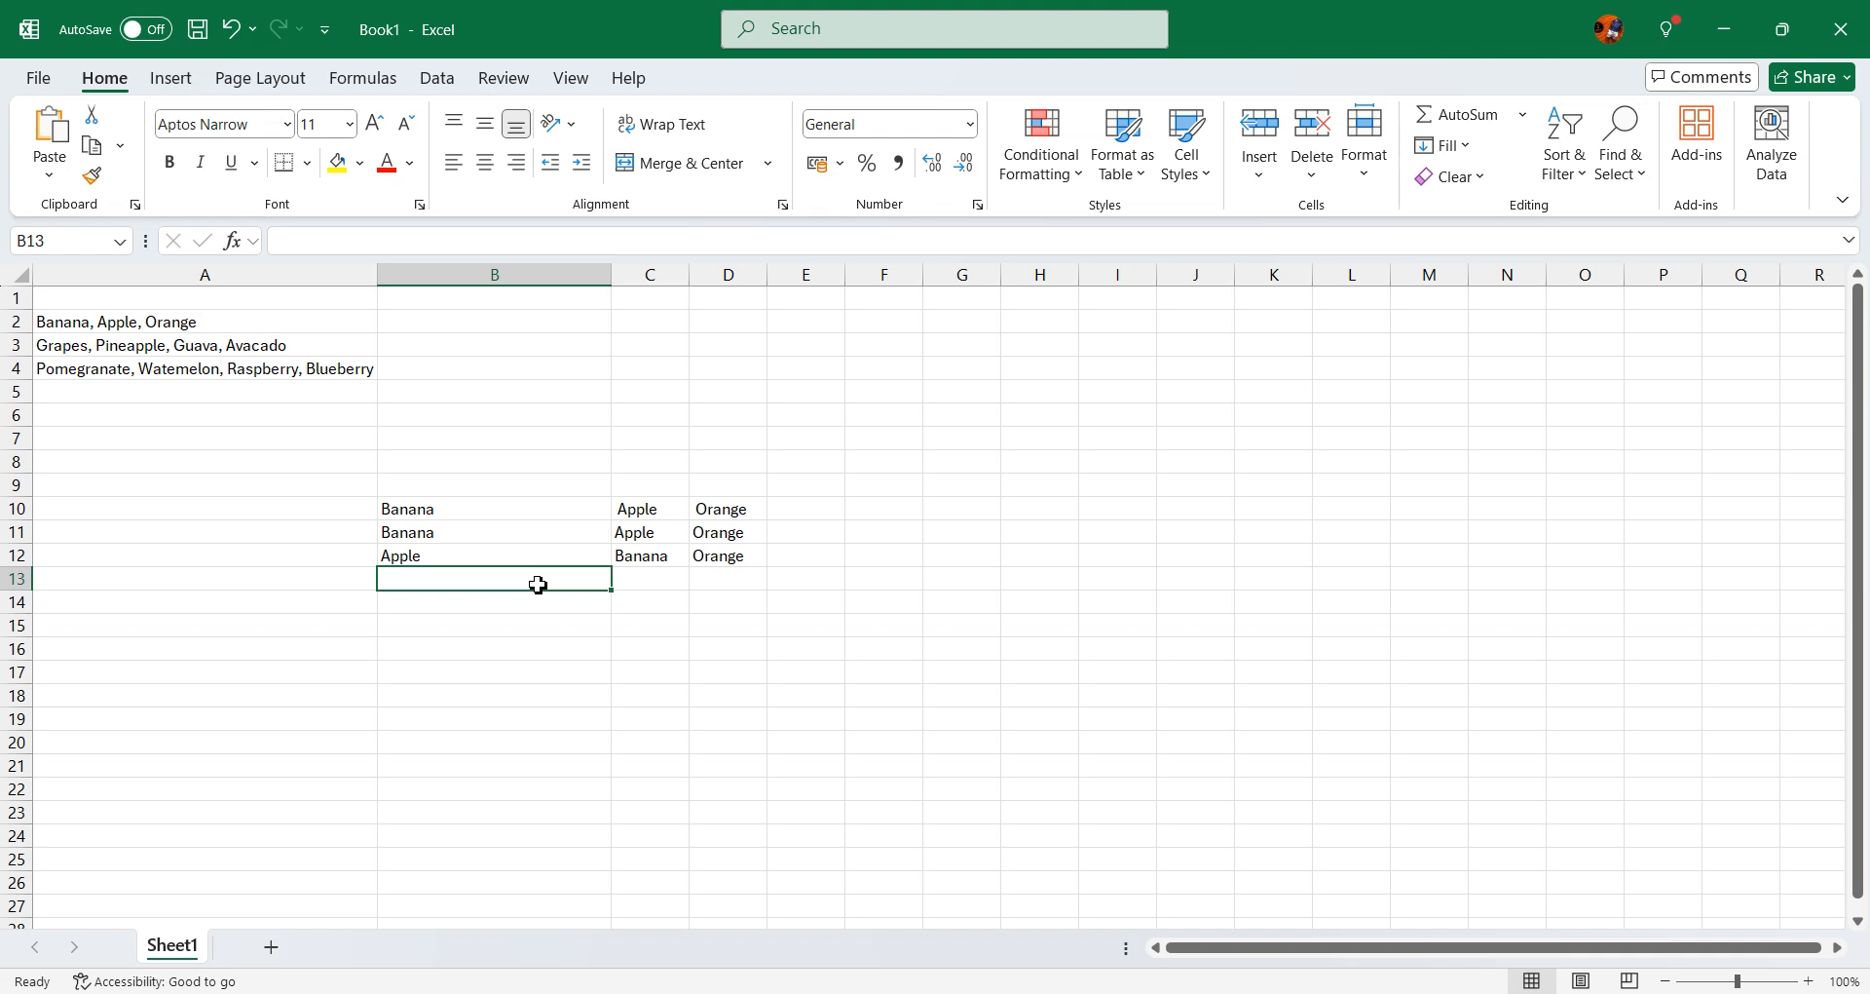
Enter =TEXTJOIN(", ",TRUE,B12#) in cell B13 to join the sorted names with comma and space, ignoring empty cells.
{"action": "type", "text": "="}
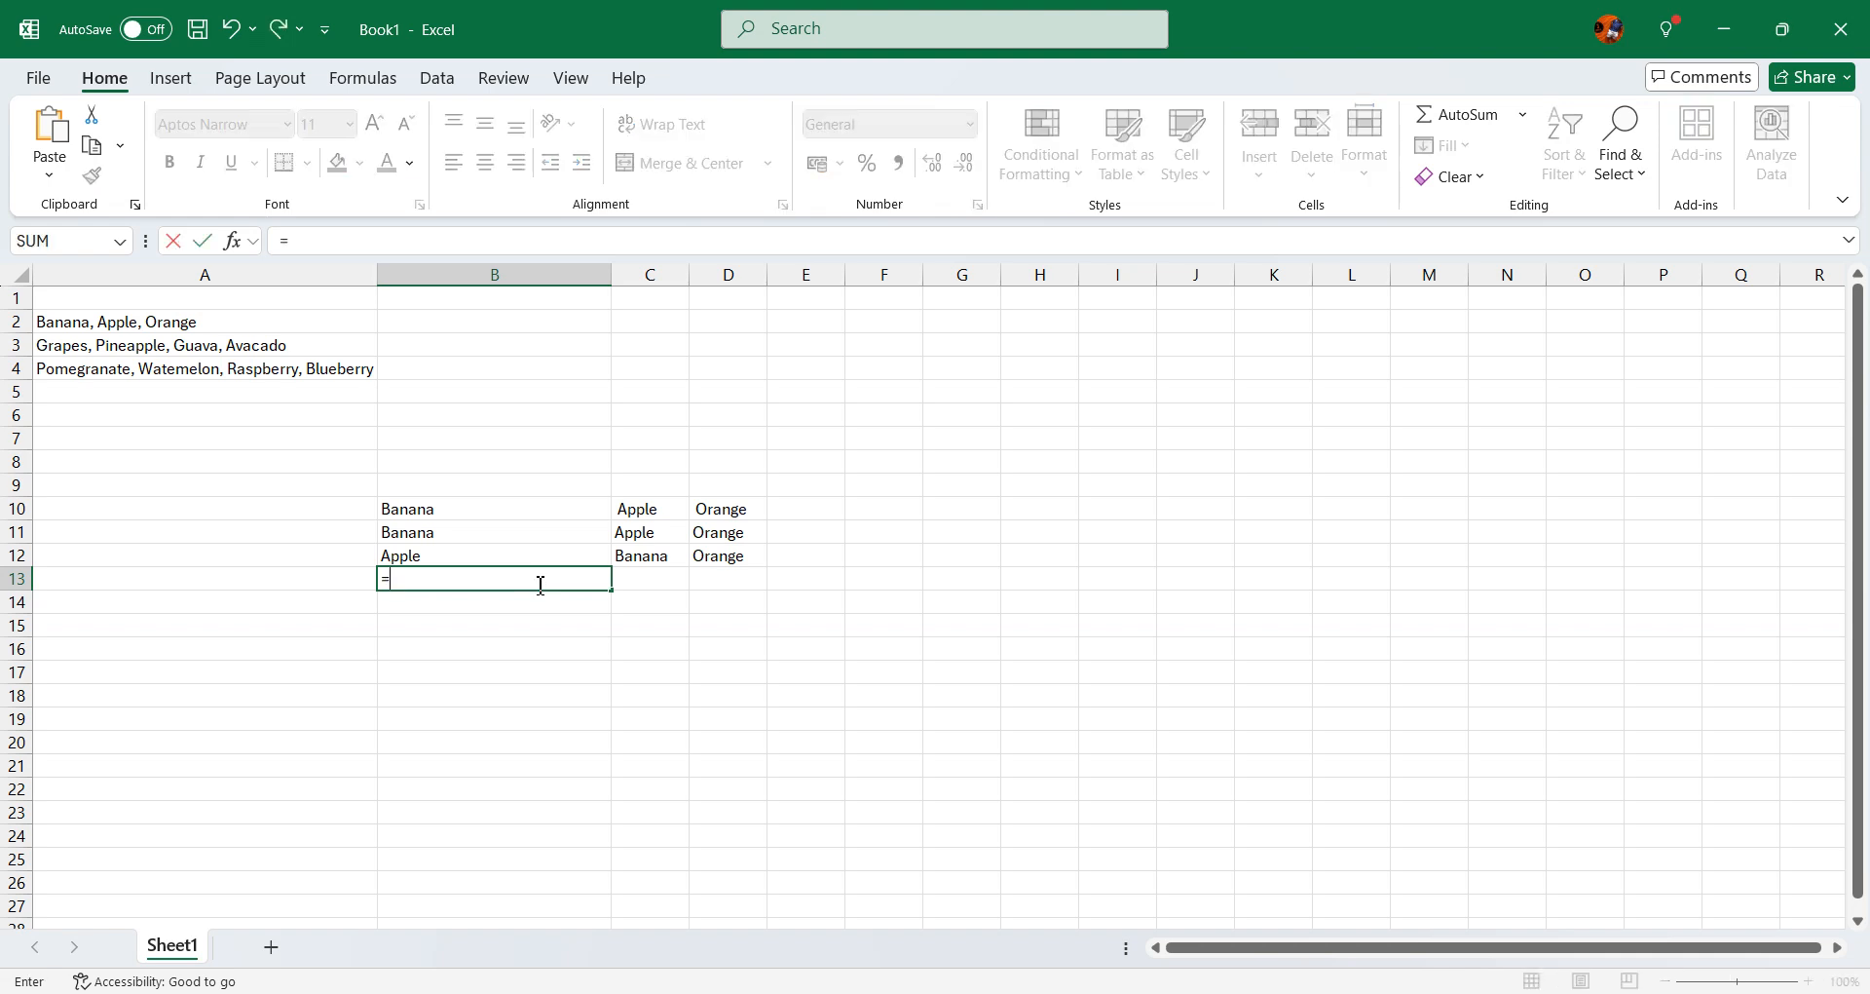
{"action": "type", "text": "text"}
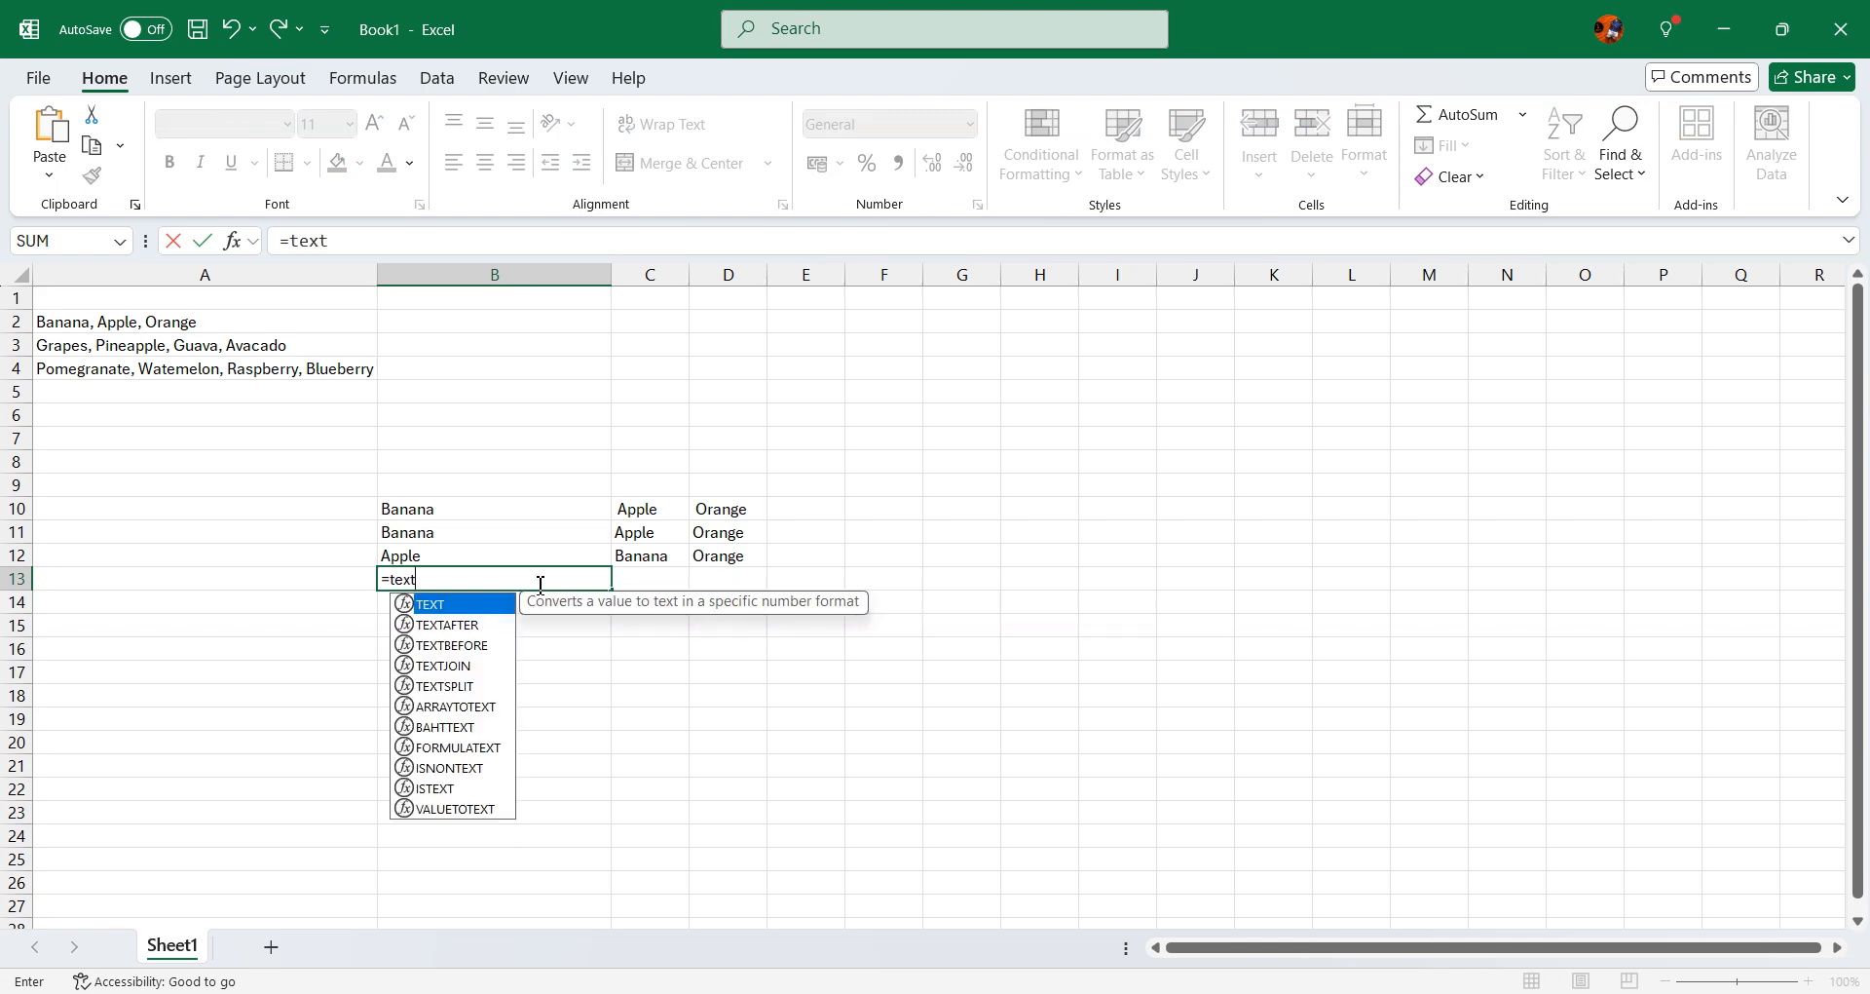
{"action": "type", "text": "join("}
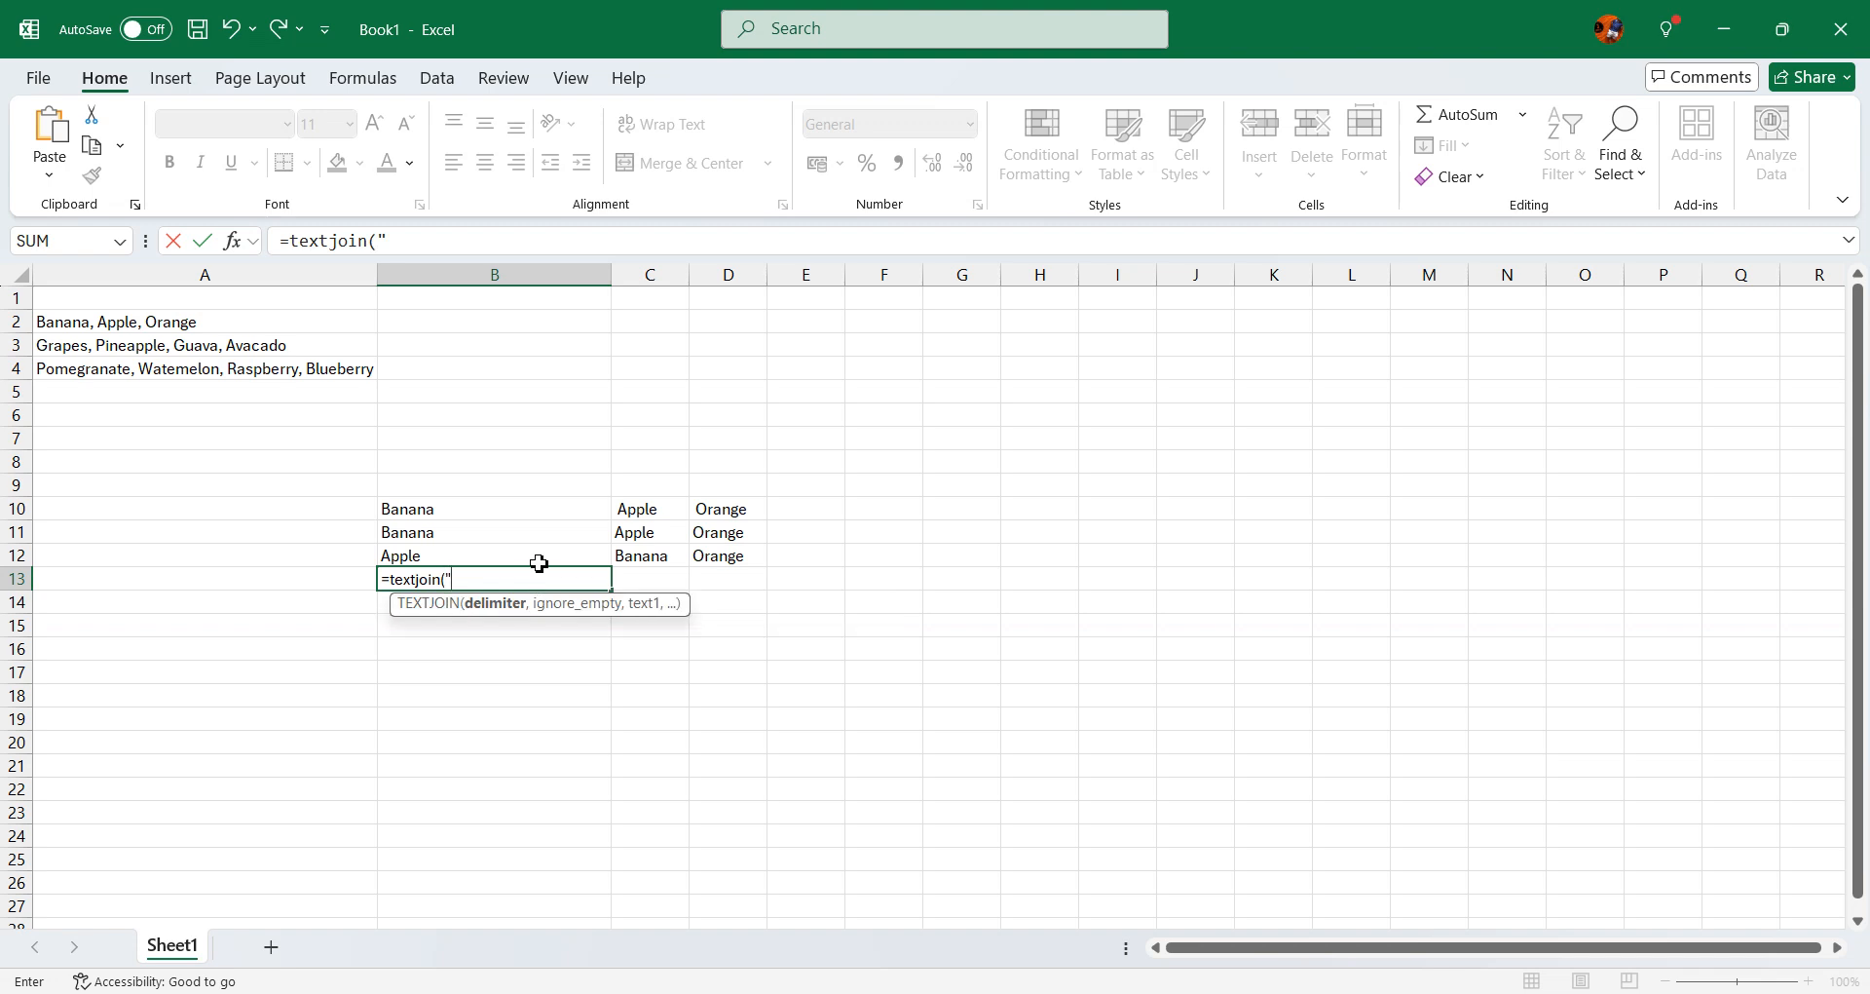
{"action": "type", "text": "\", \","}
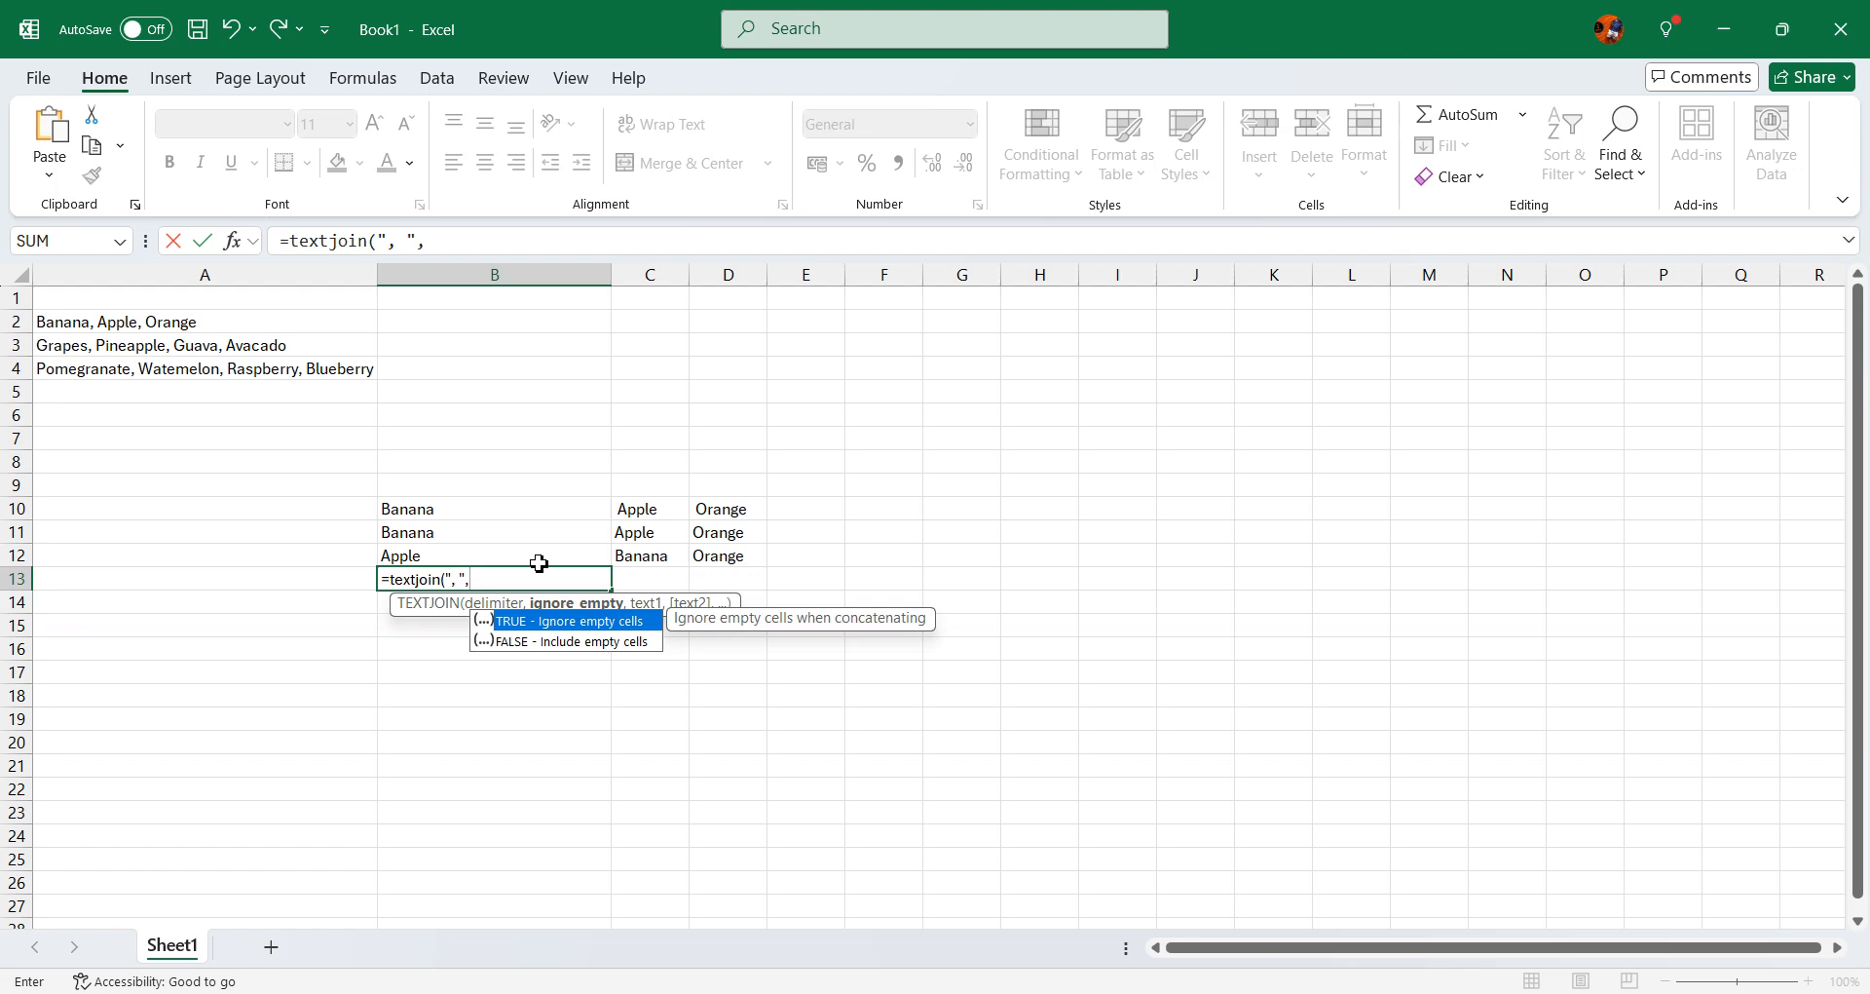
{"action": "type", "text": "TRUE"}
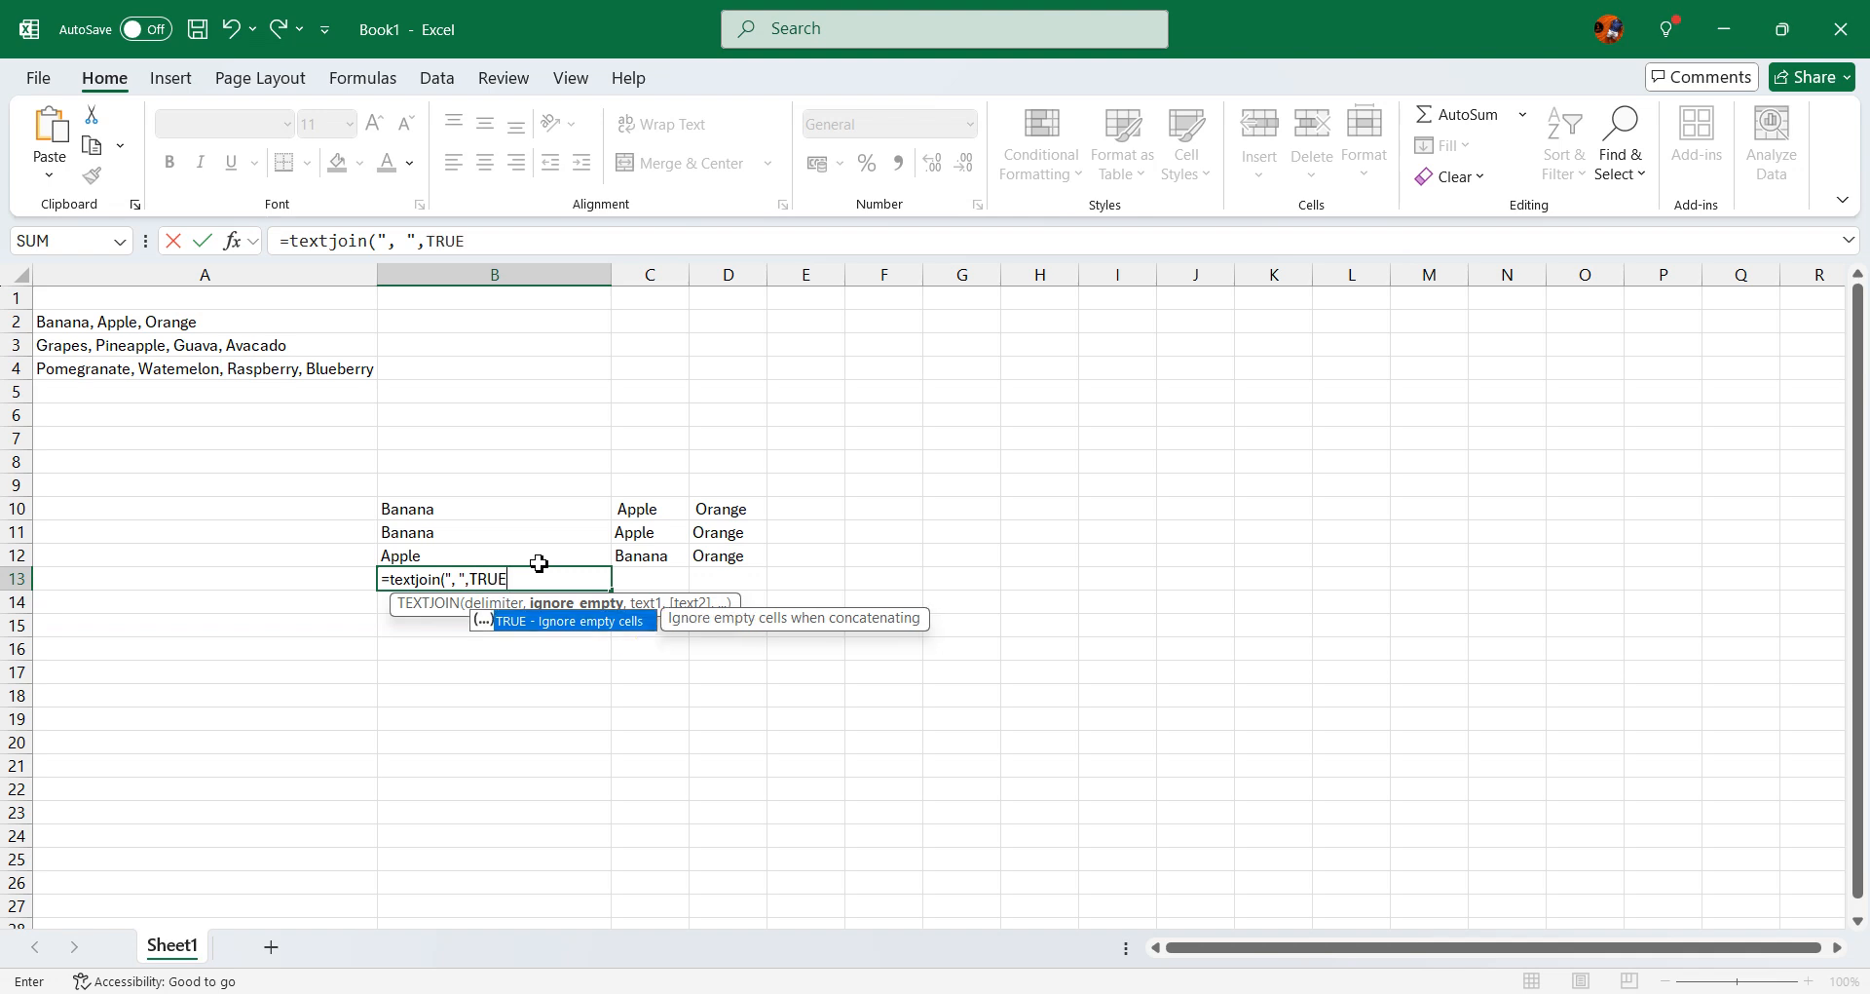
{"action": "type", "text": ","}
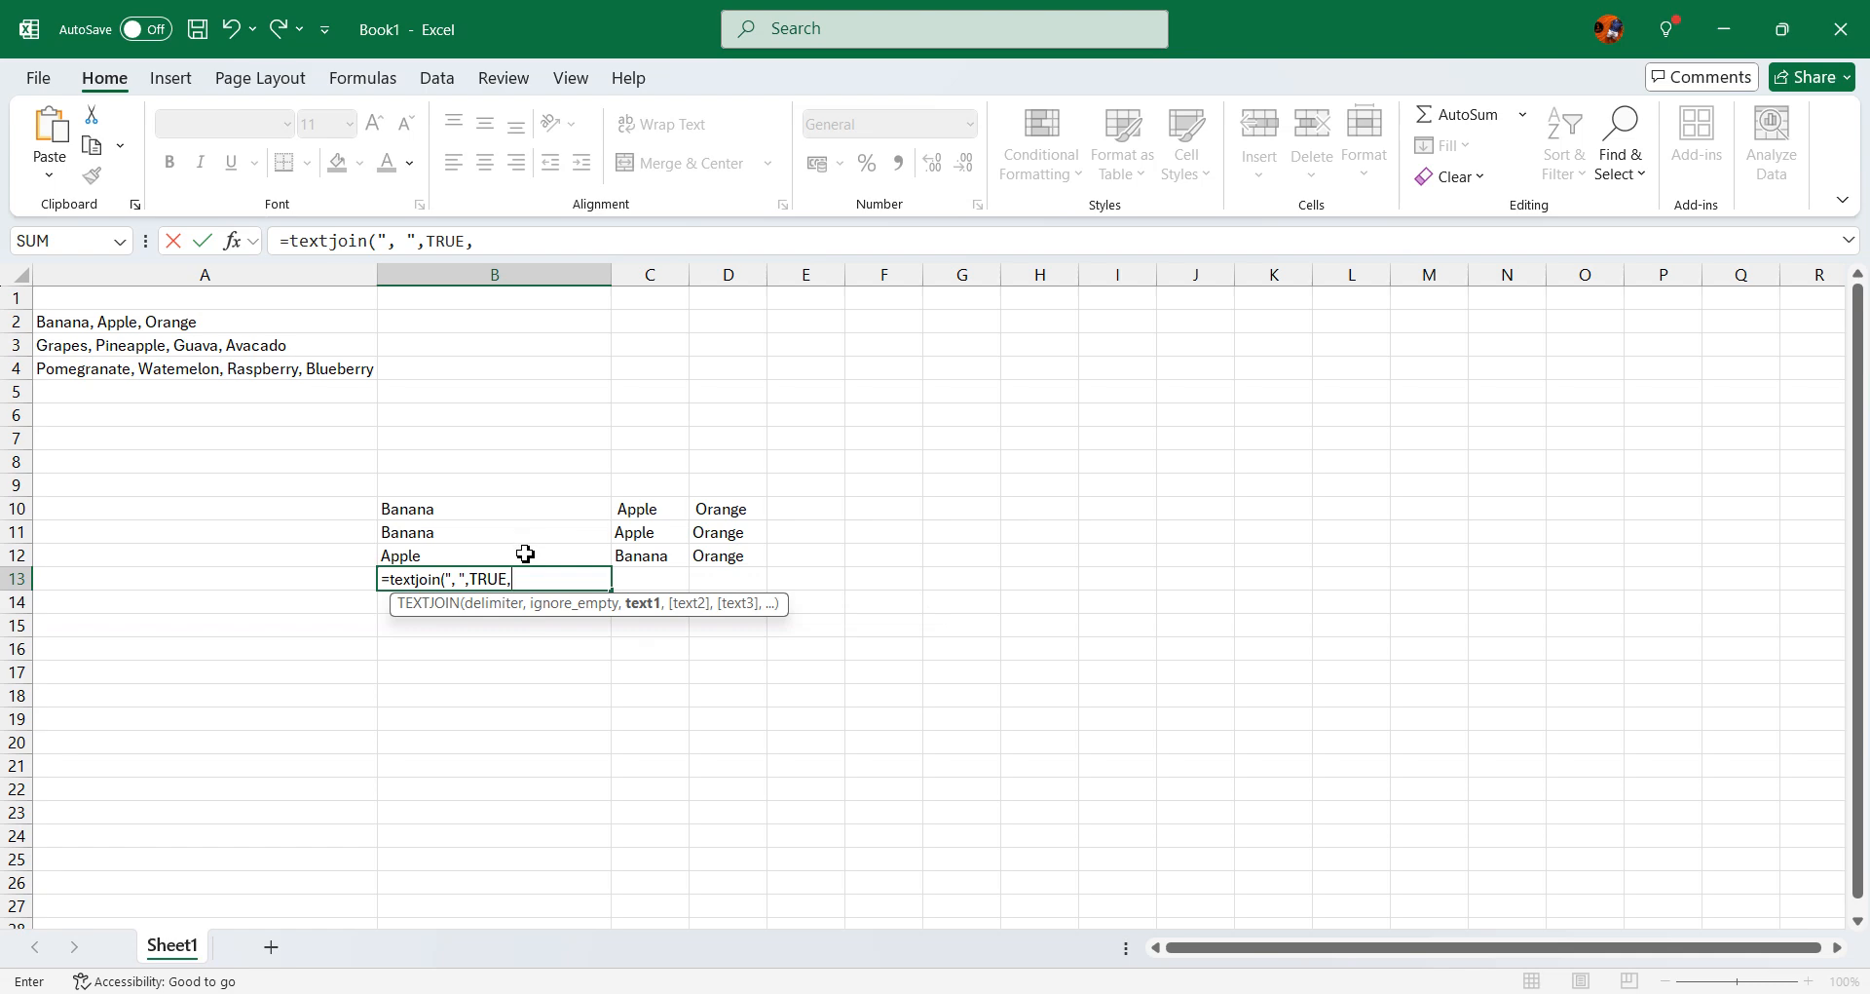
{"action": "left_click", "coordinate": [526, 554]}
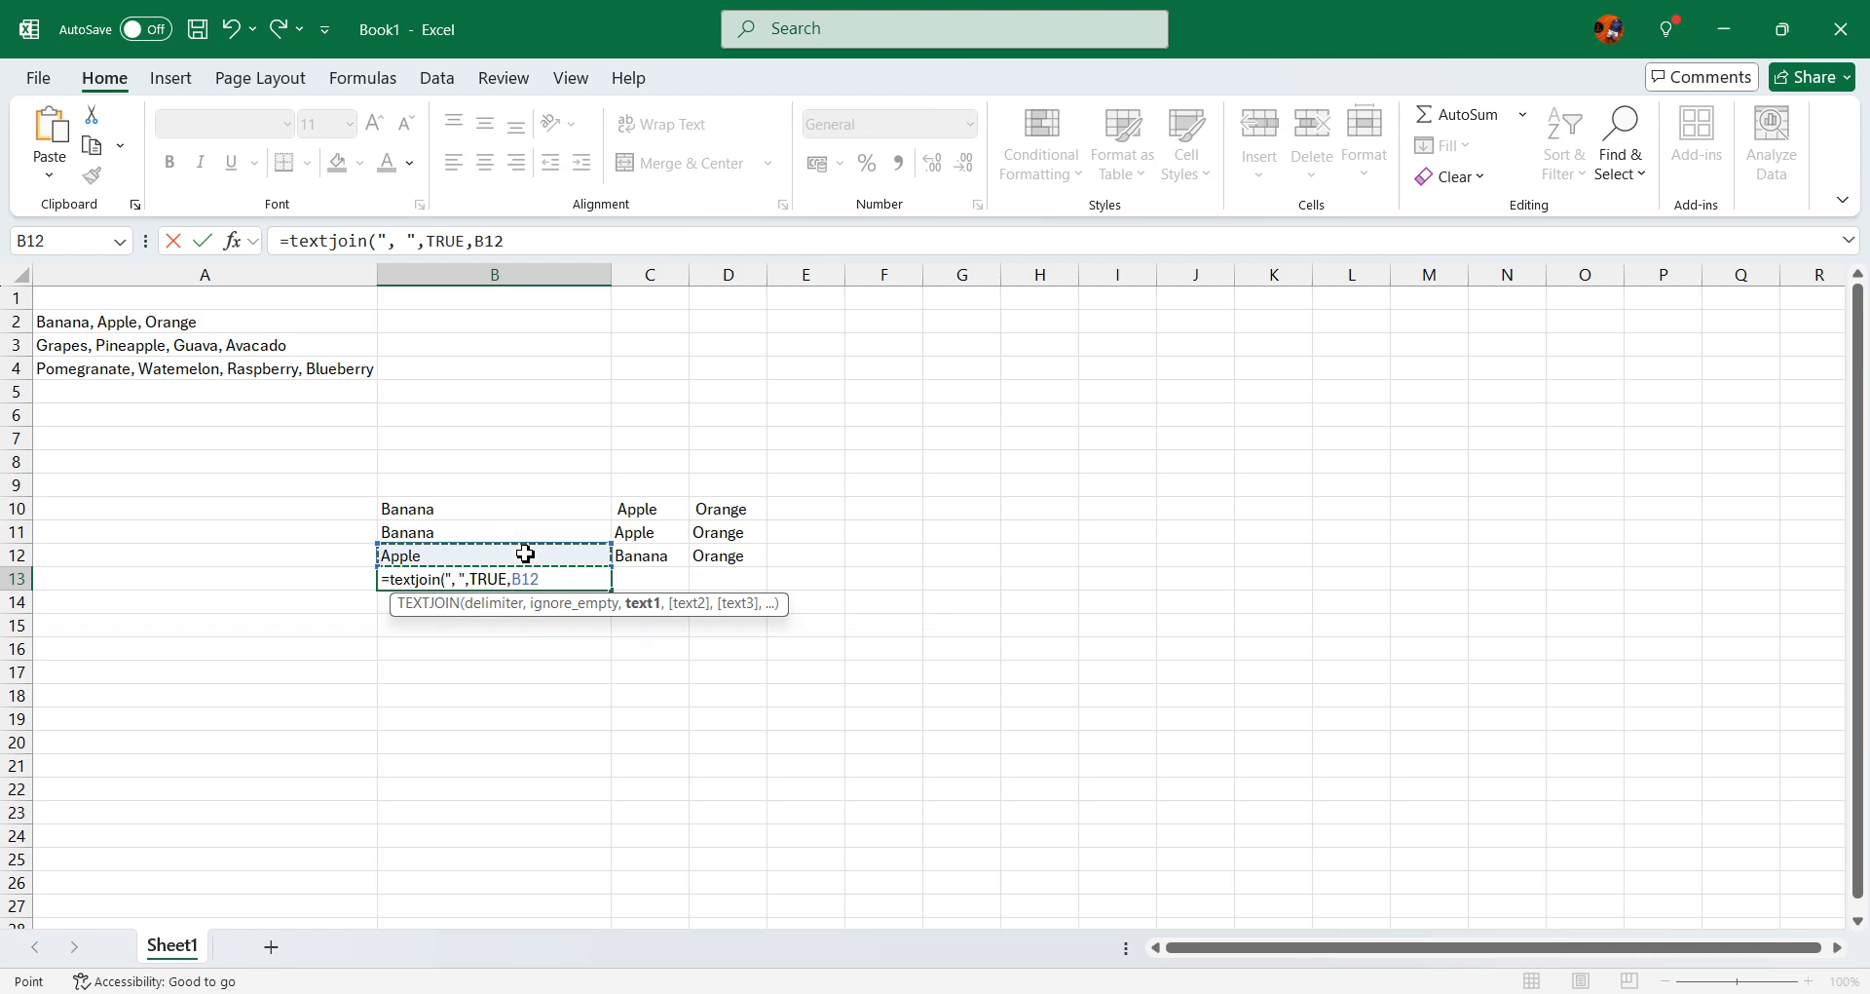
{"action": "left_click", "coordinate": [541, 247]}
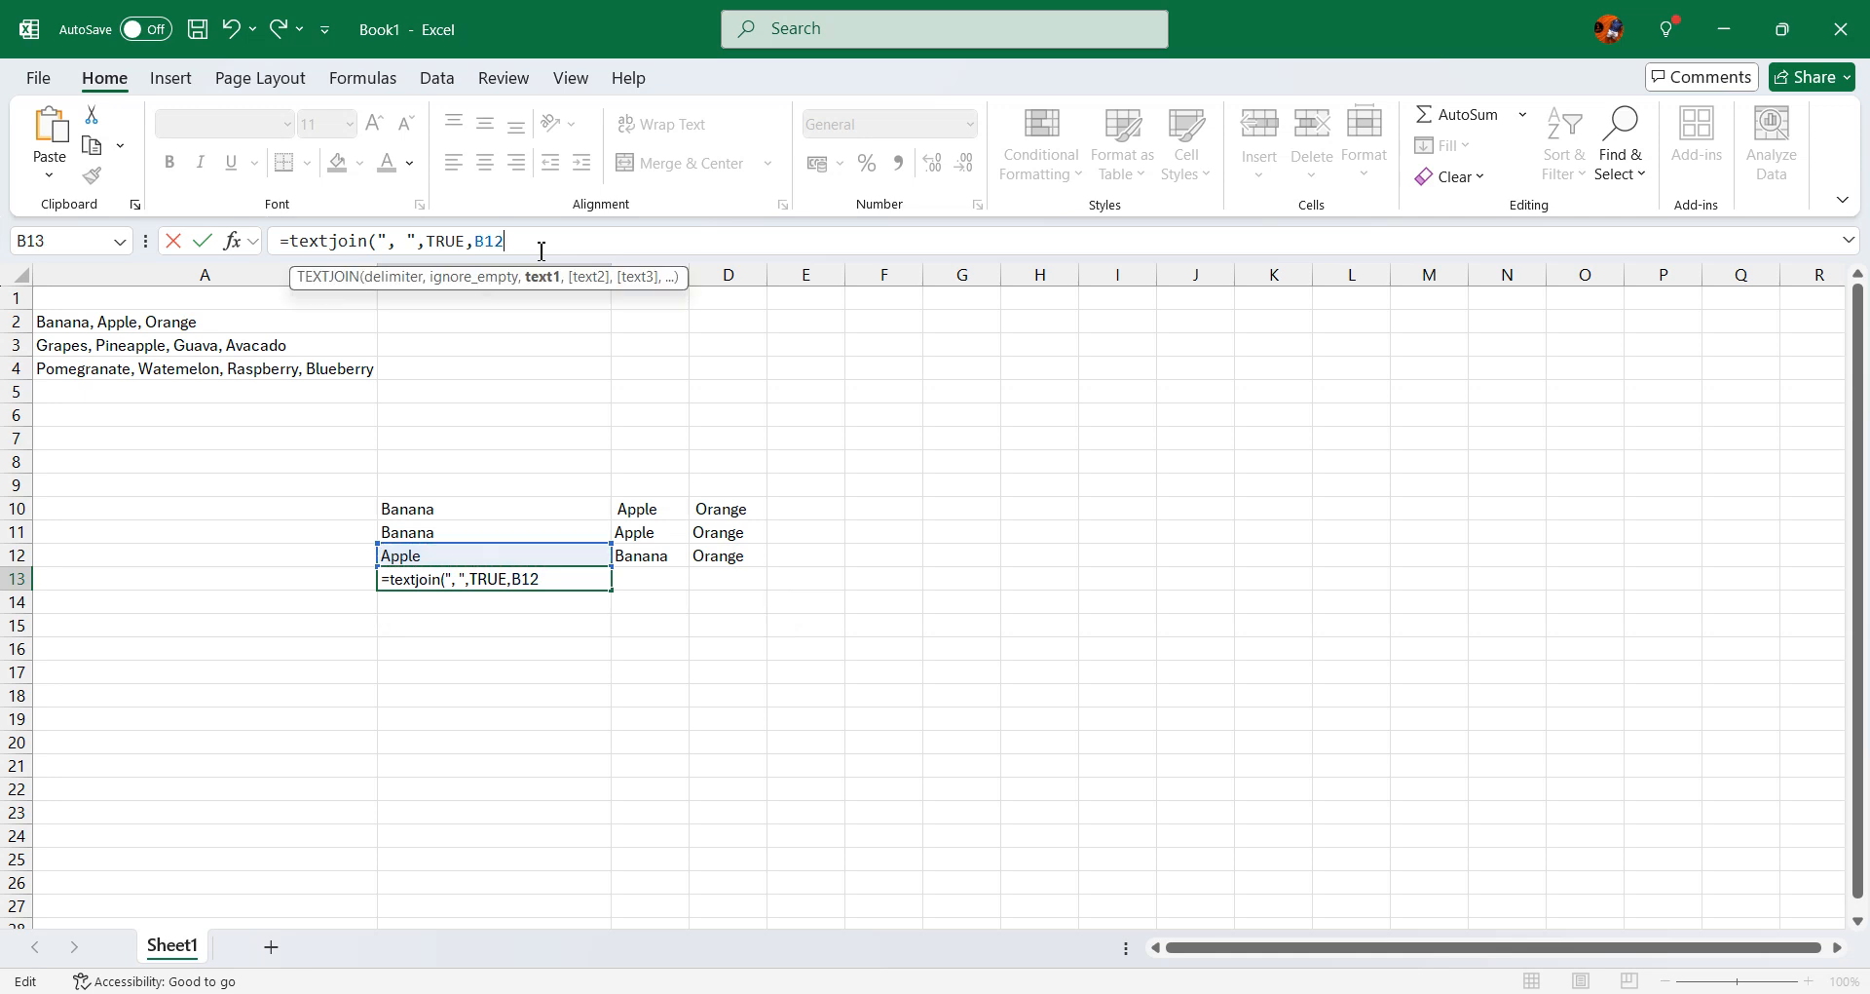
{"action": "type", "text": "#"}
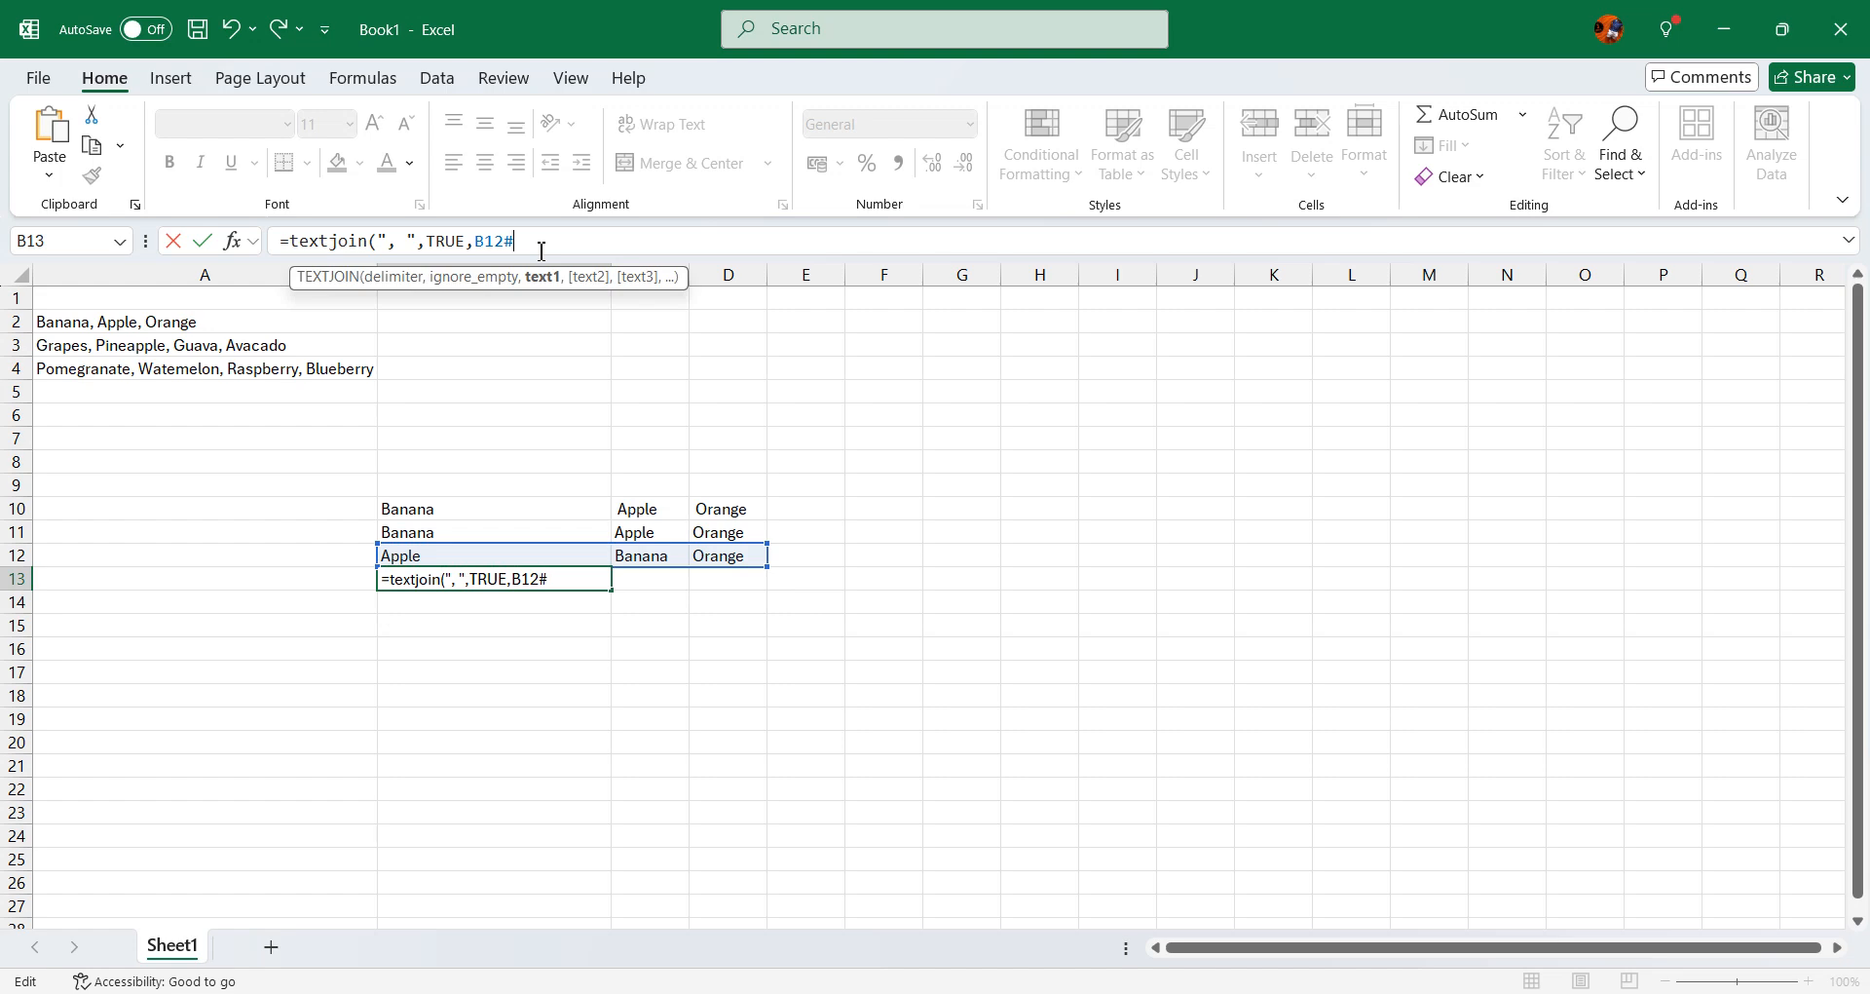
{"action": "type", "text": ")"}
{"action": "key", "text": "Return"}
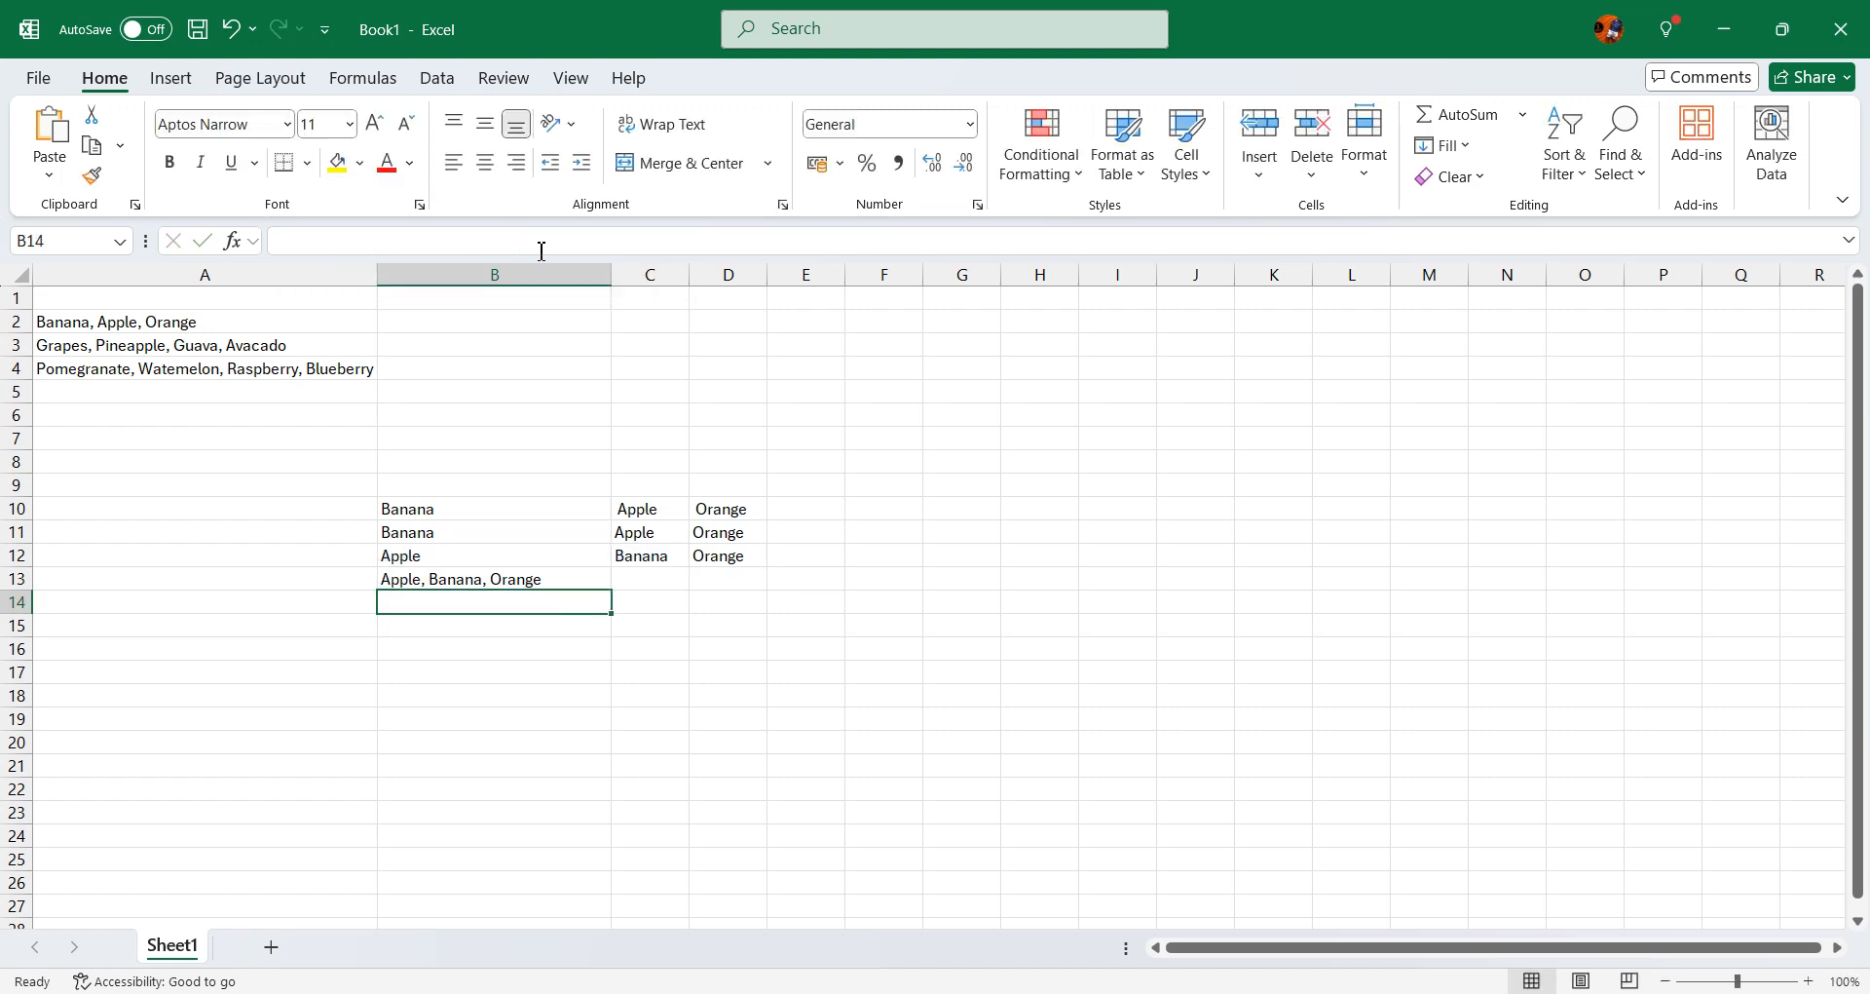
Cut the SORT(B11#,,1,TRUE) expression from cell B12 and leave that cell empty.
{"action": "left_click_drag", "start_coordinate": [494, 582], "coordinate": [506, 508]}
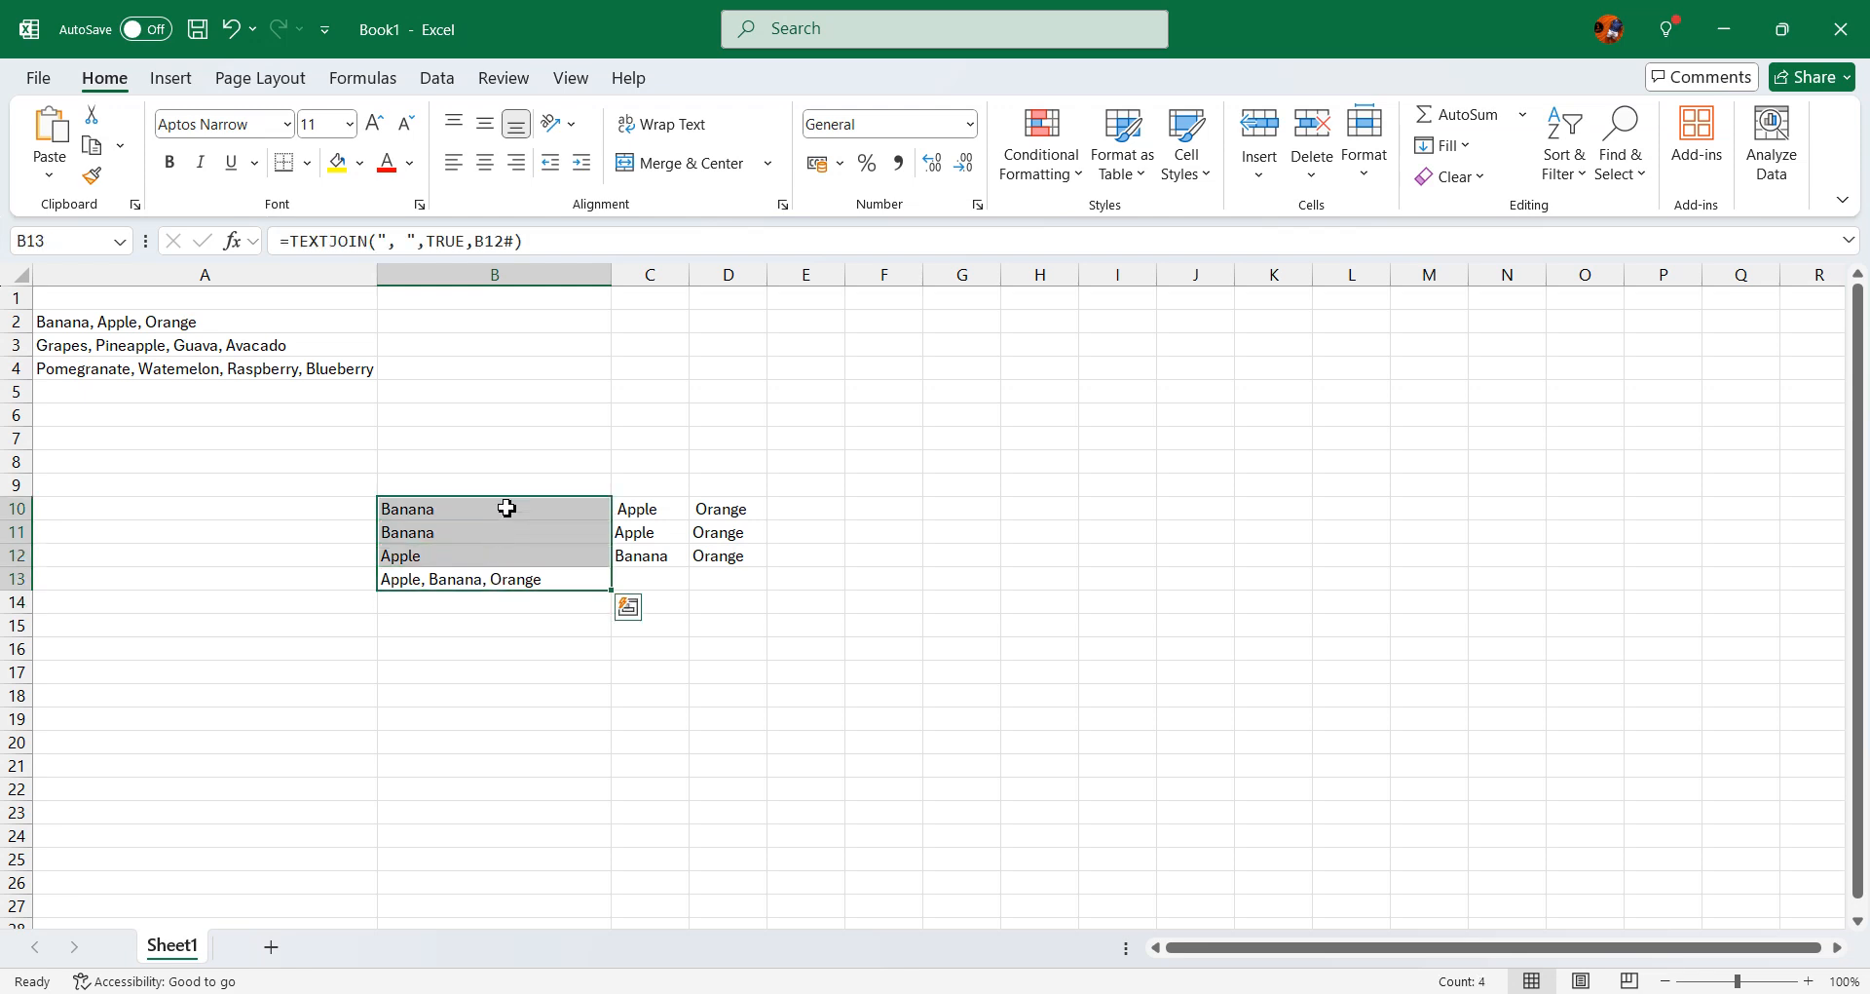
{"action": "left_click", "coordinate": [497, 580]}
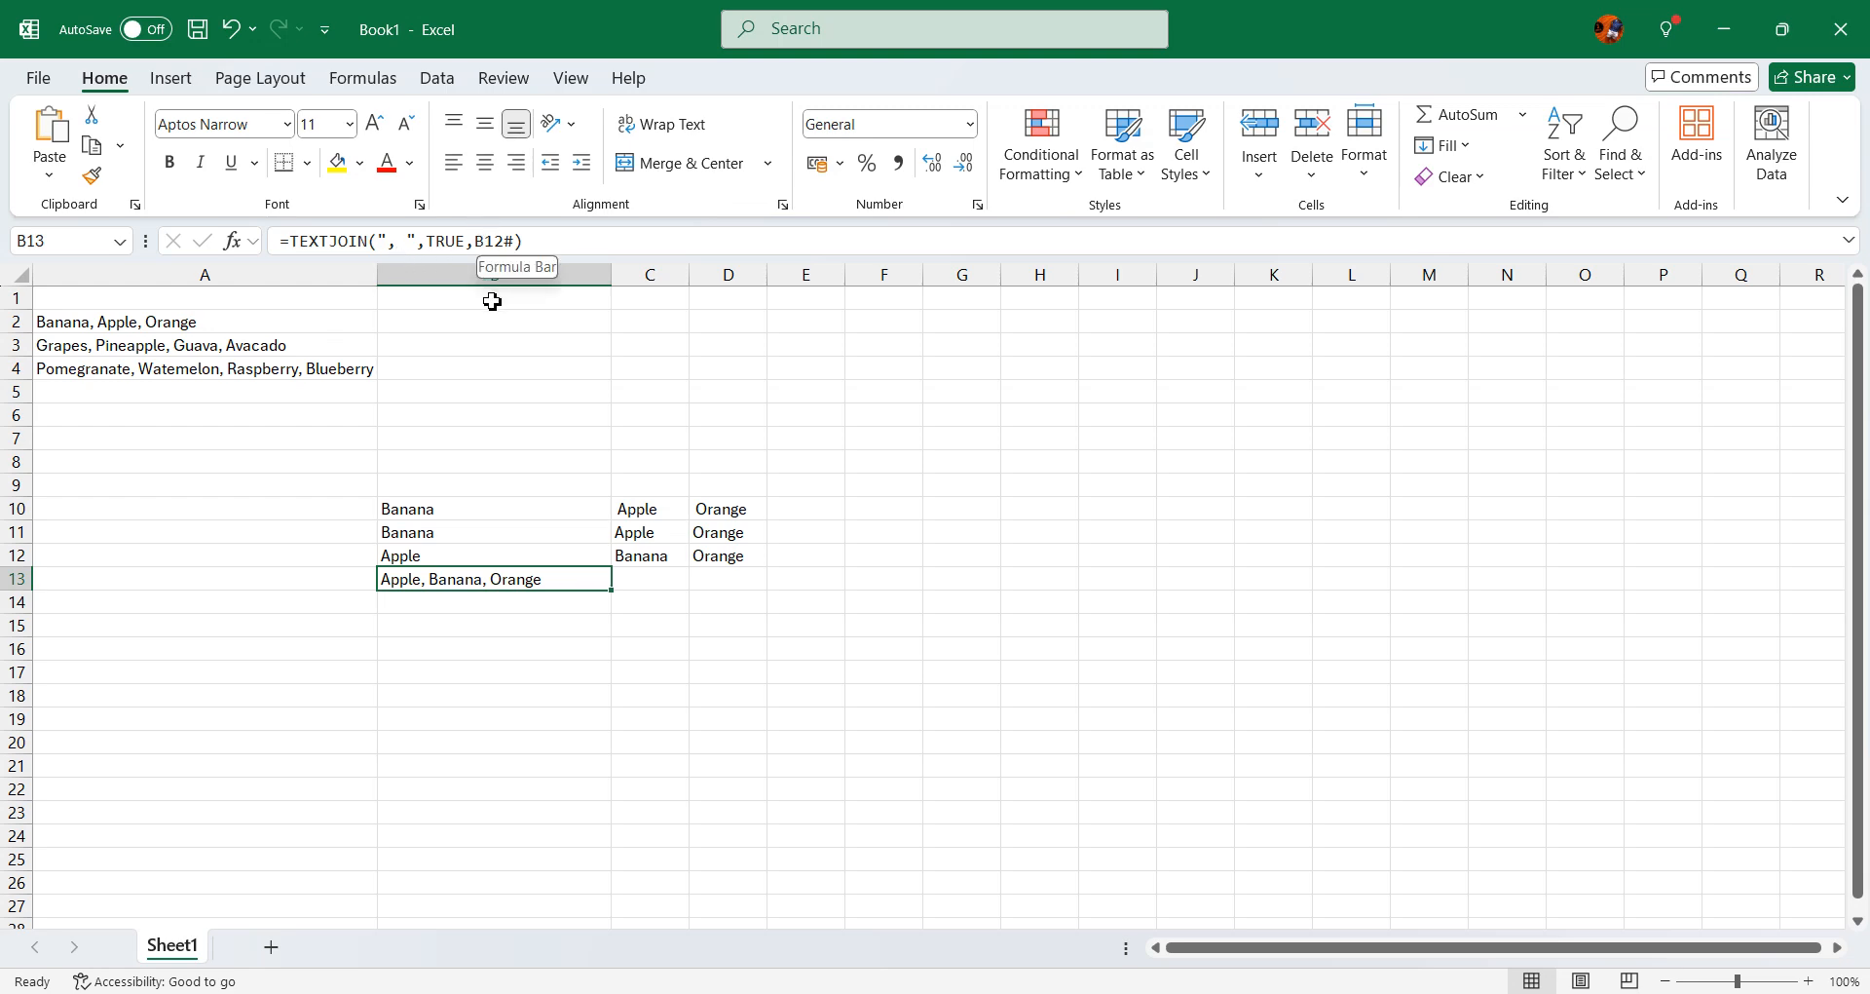
{"action": "left_click", "coordinate": [472, 556]}
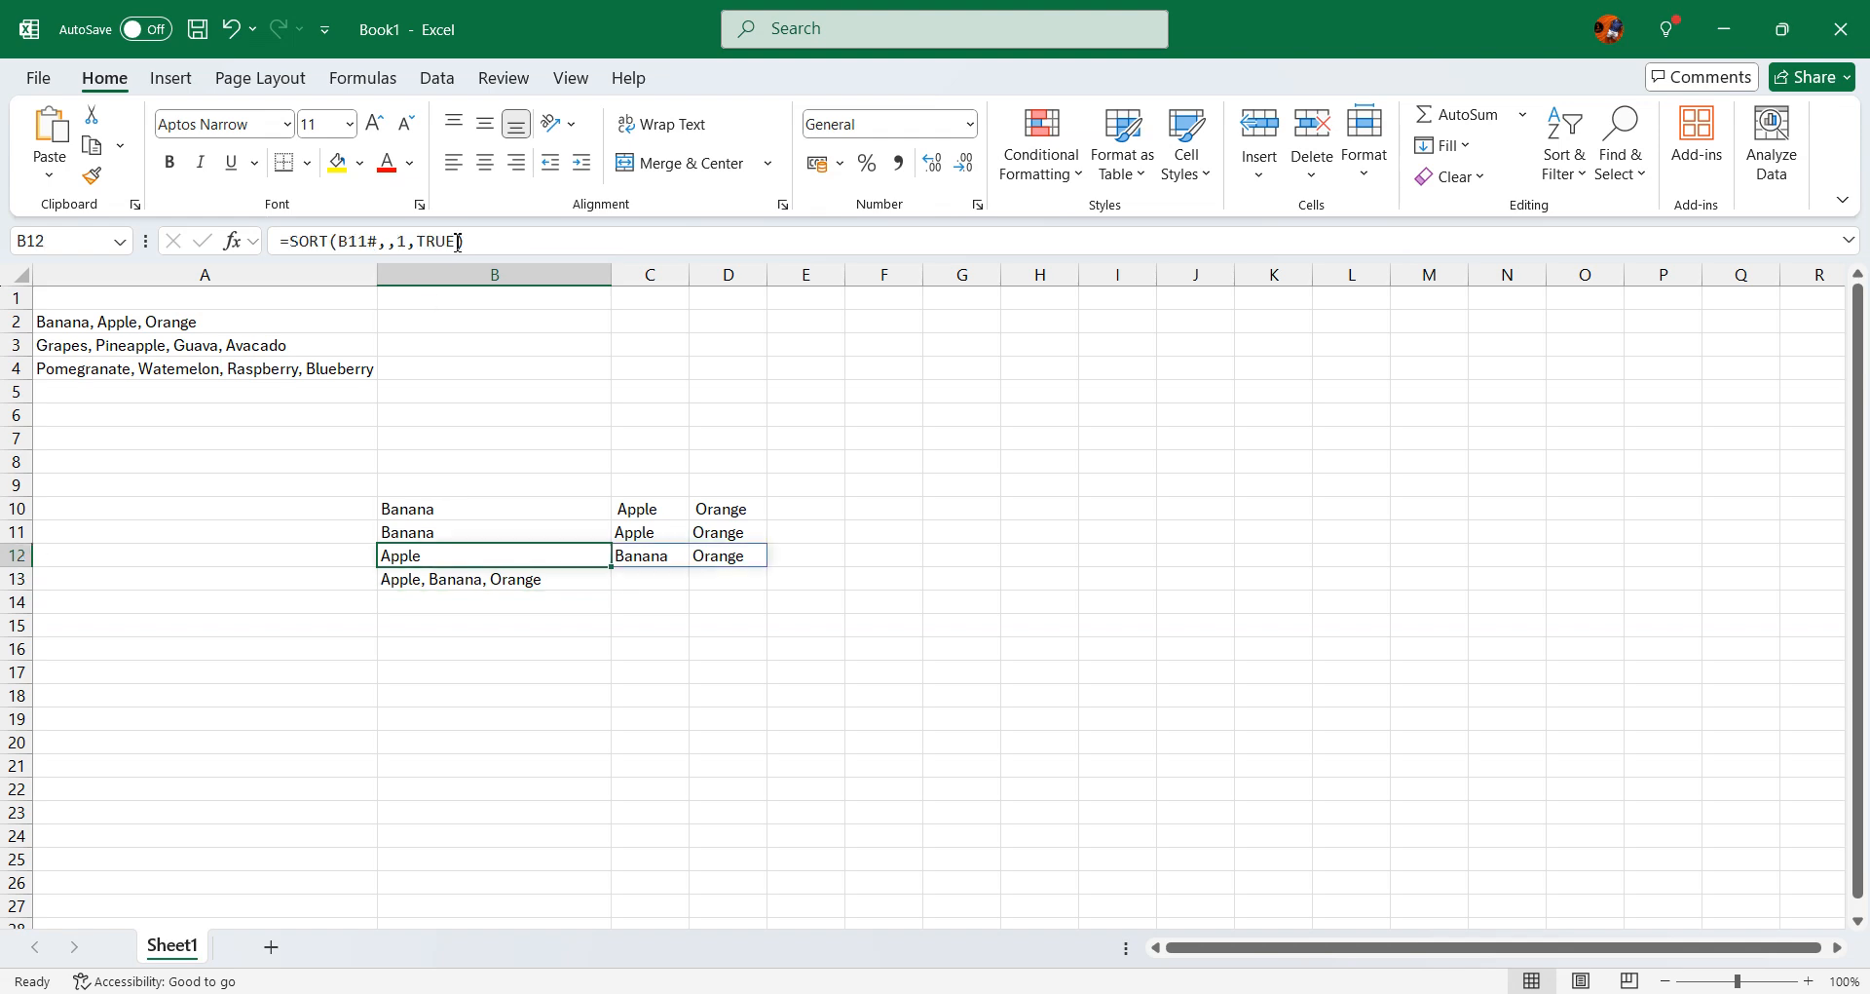
{"action": "left_click_drag", "start_coordinate": [467, 240], "coordinate": [289, 240]}
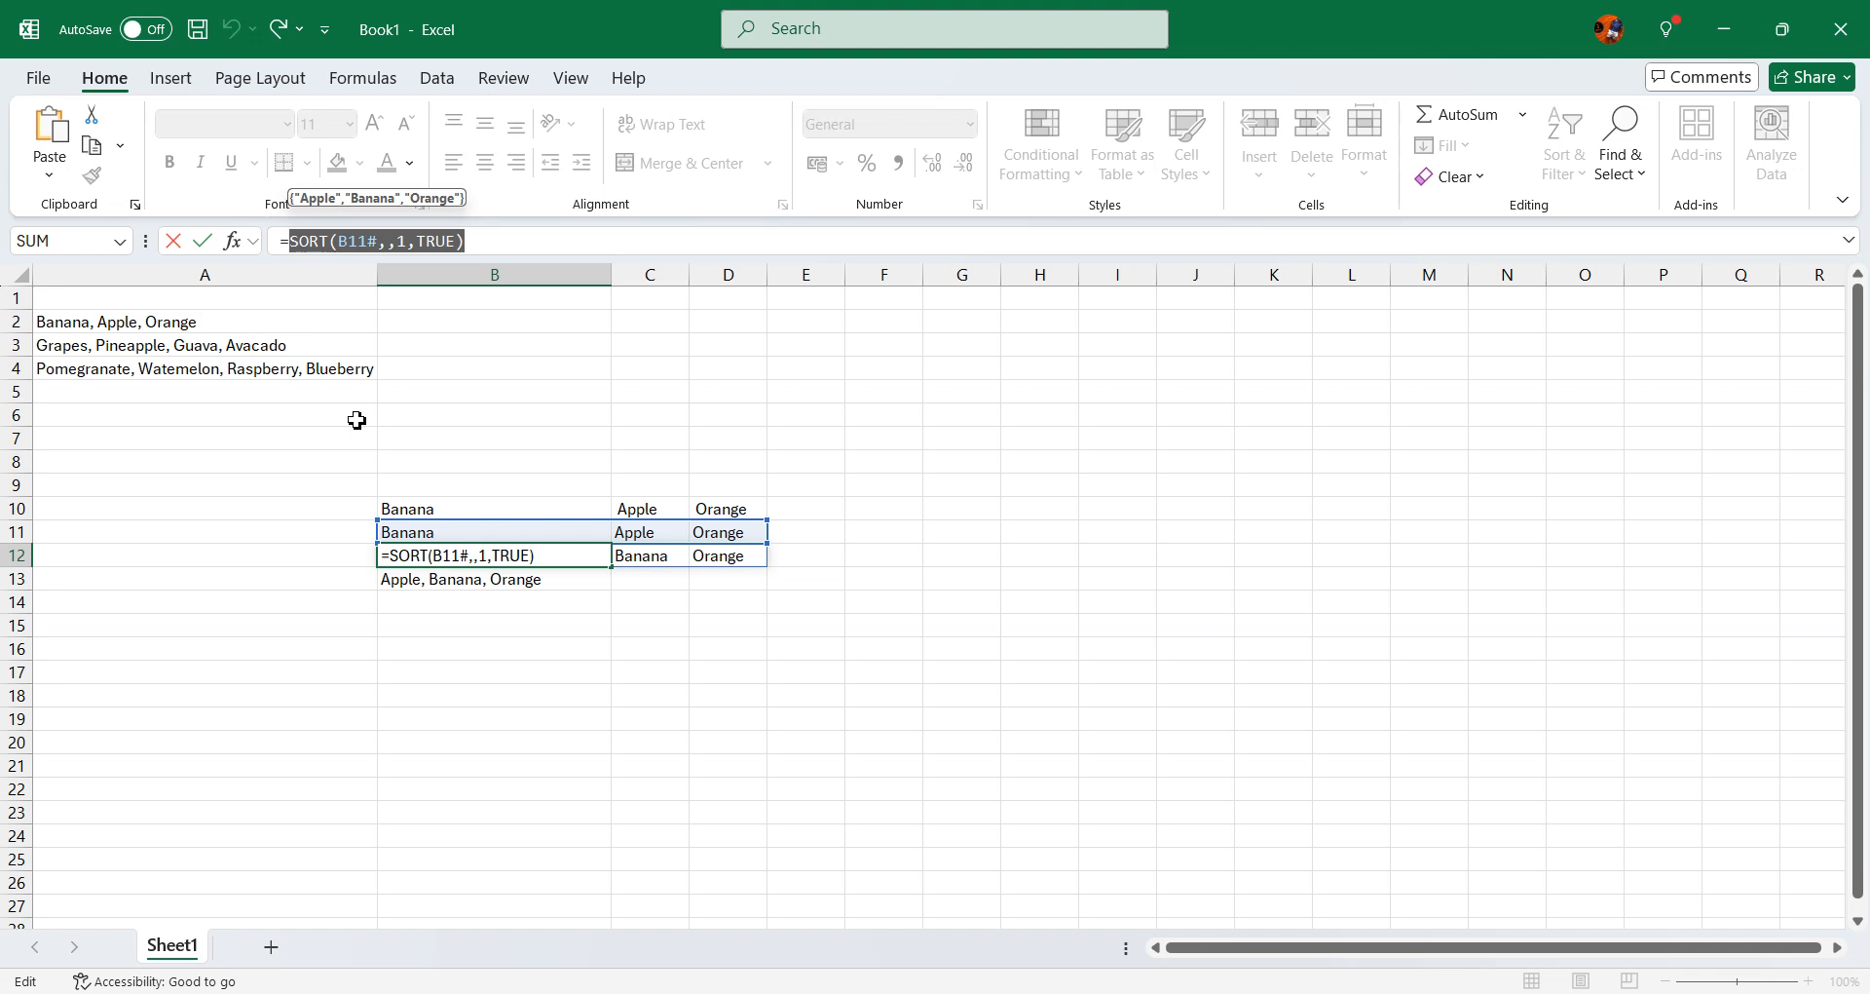
{"action": "key", "text": "BackSpace"}
{"action": "key", "text": "BackSpace"}
{"action": "key", "text": "Return"}
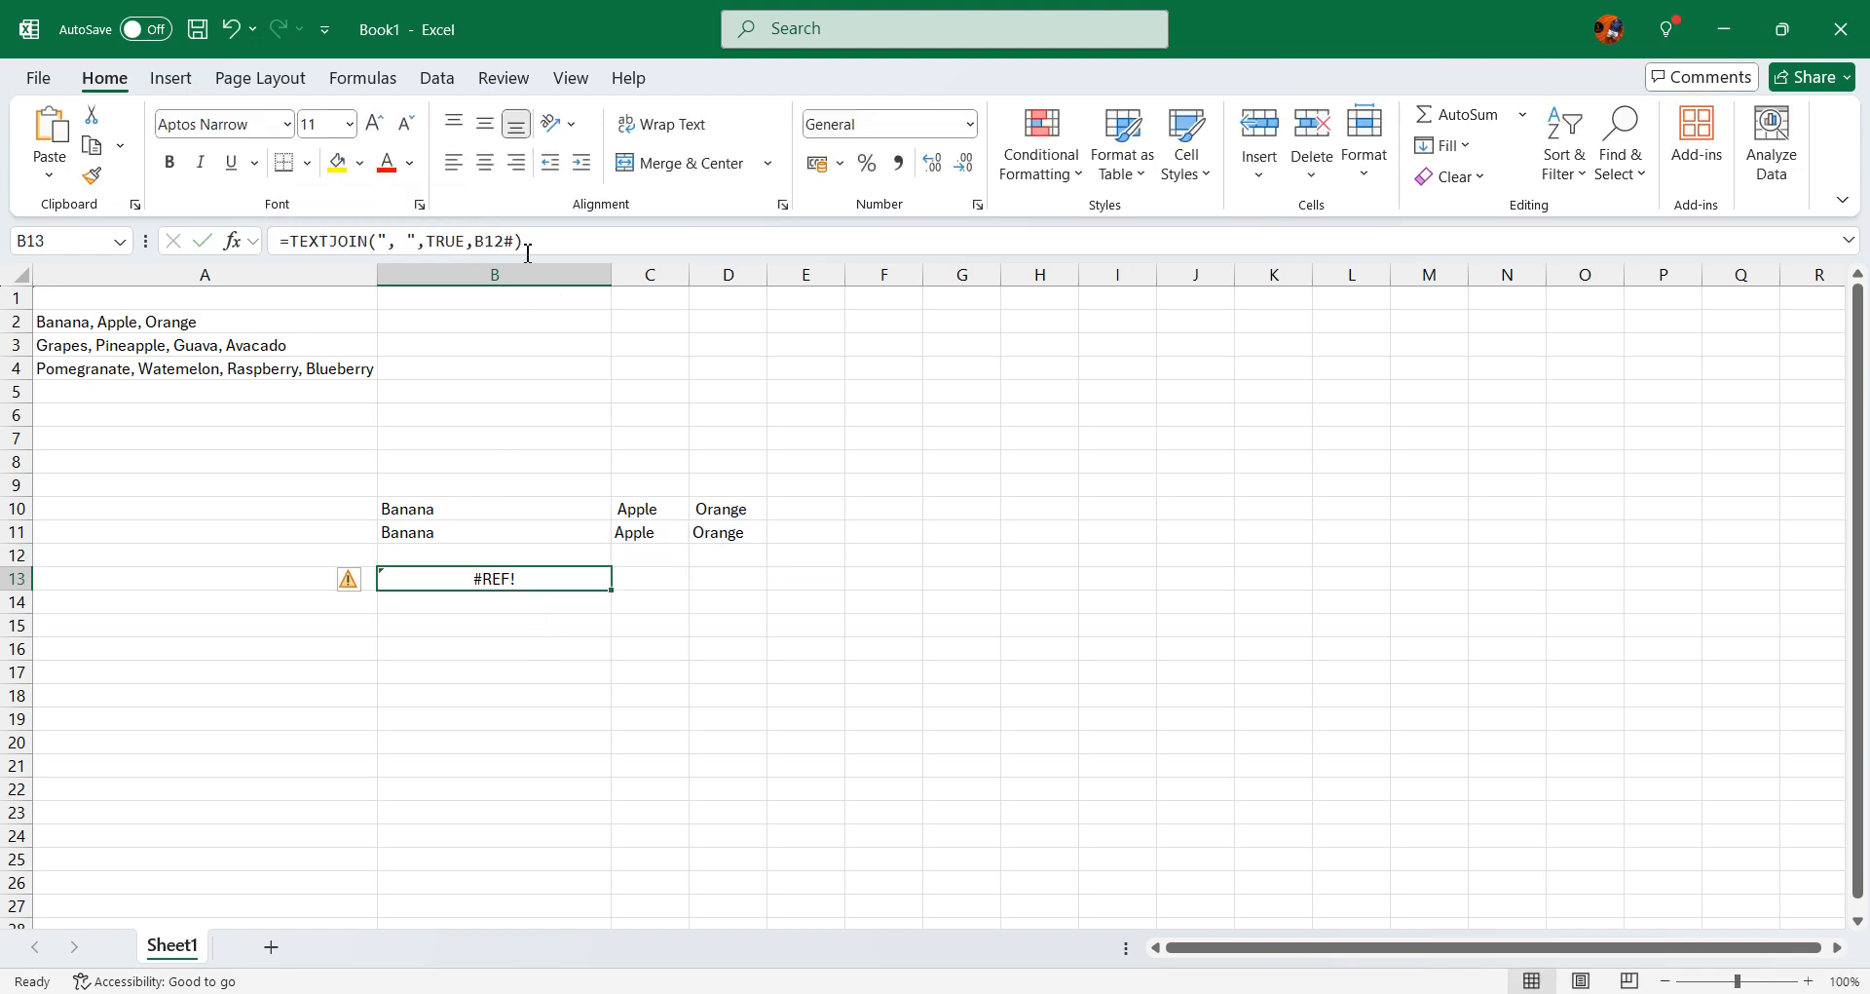
Replace the B12# reference in B13's TEXTJOIN formula with the SORT expression taken from B12.
{"action": "left_click_drag", "start_coordinate": [518, 244], "coordinate": [476, 244]}
{"action": "type", "text": "SORT(UNIQUE(B10:D11),,1,TRUE)"}
{"action": "key", "text": "Return"}
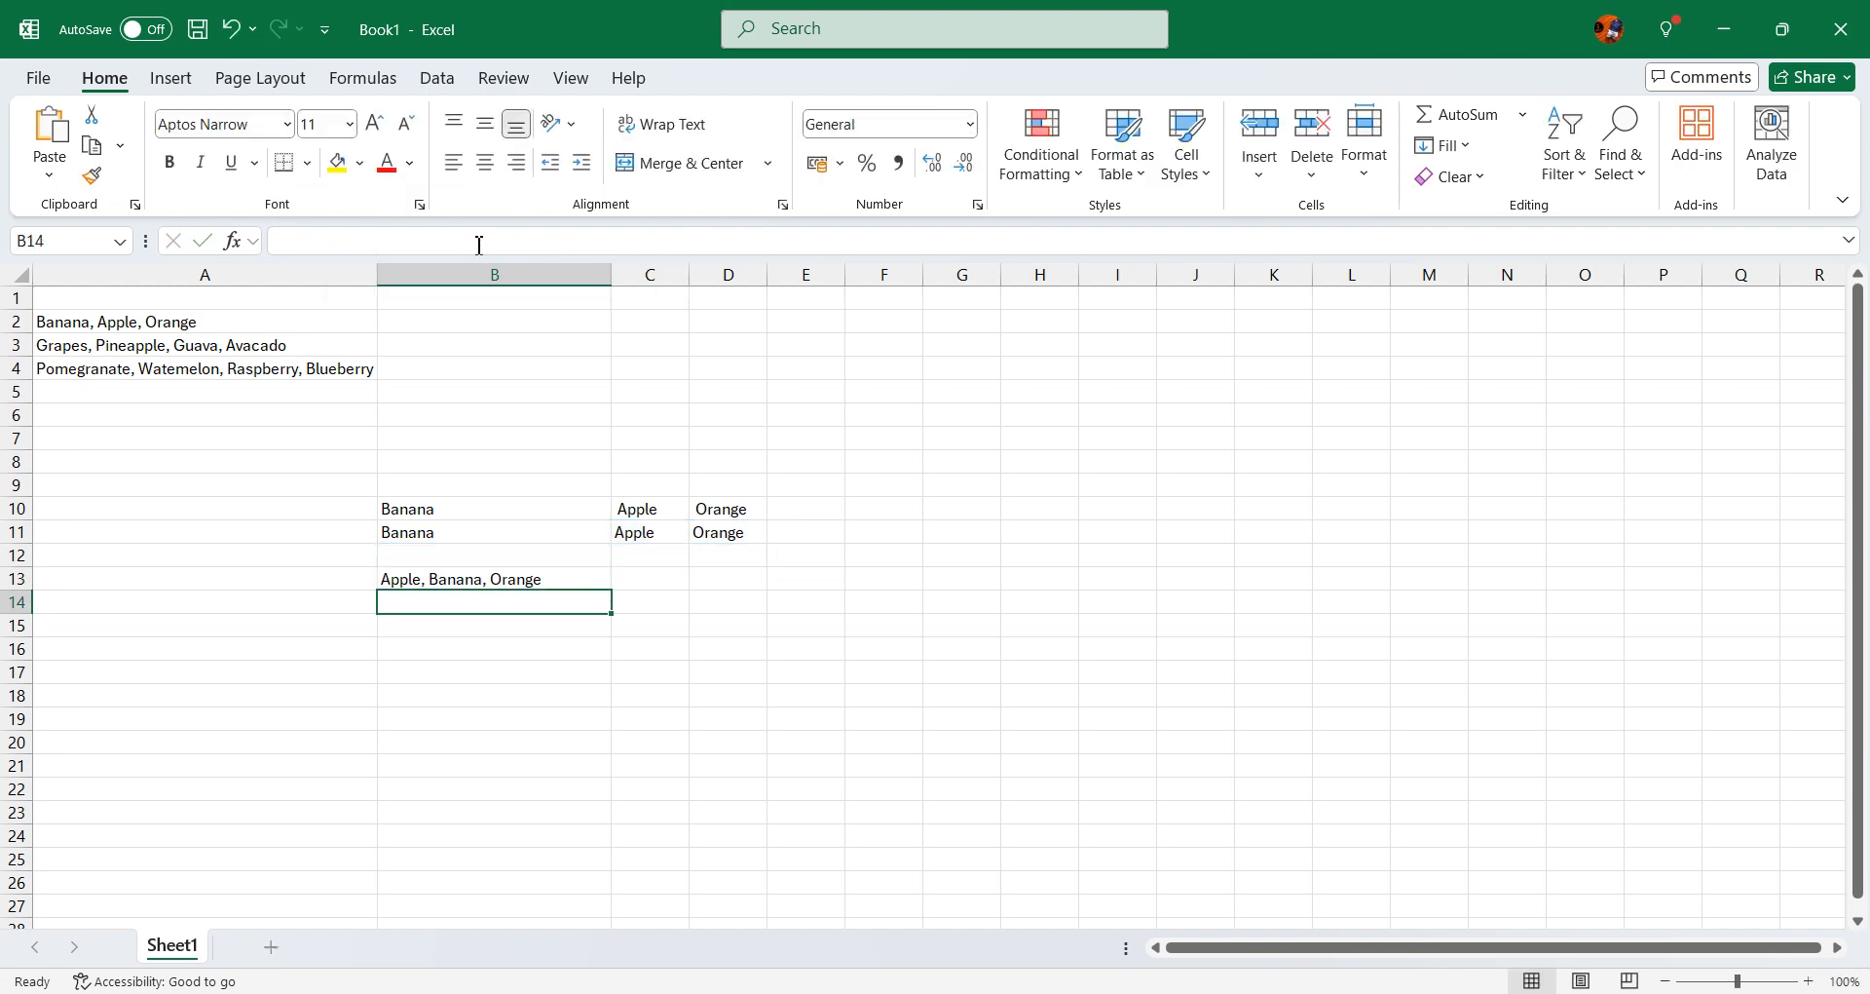
Cut the TRIM(B10#) expression from cell B11 and leave that cell empty.
{"action": "key", "text": "Up"}
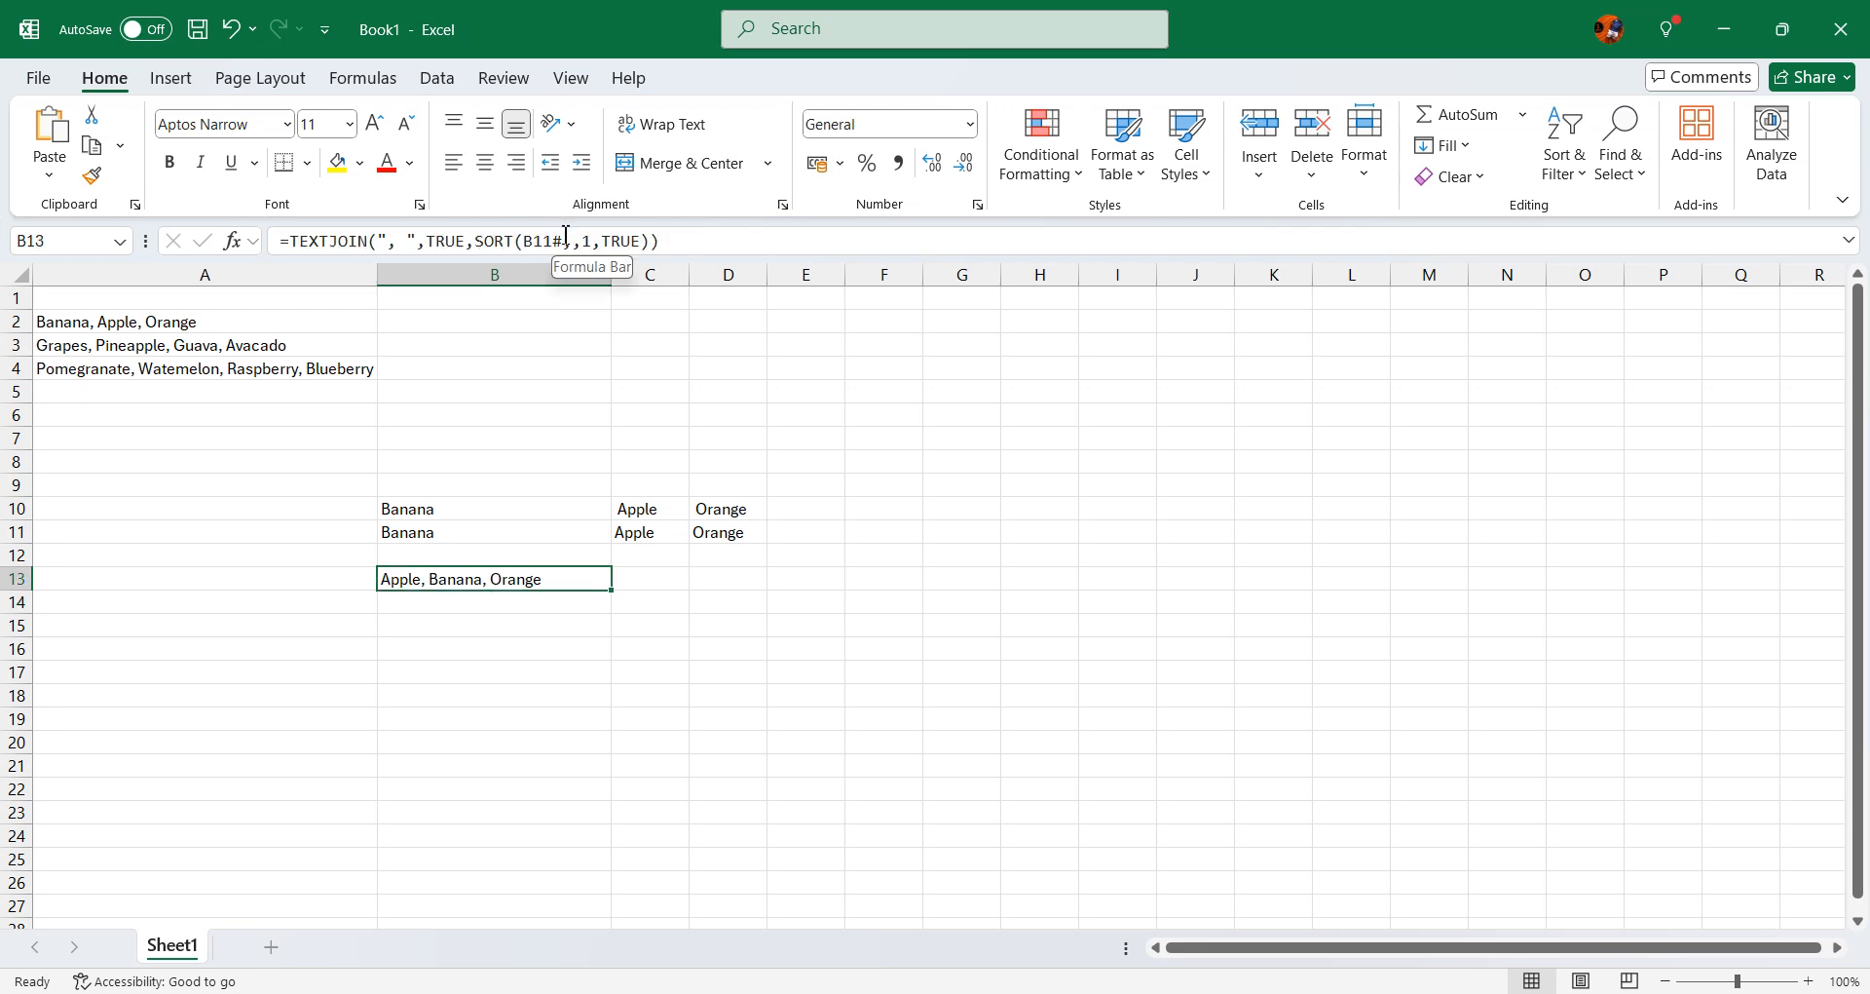
{"action": "left_click", "coordinate": [463, 535]}
{"action": "left_click_drag", "start_coordinate": [430, 240], "coordinate": [282, 241]}
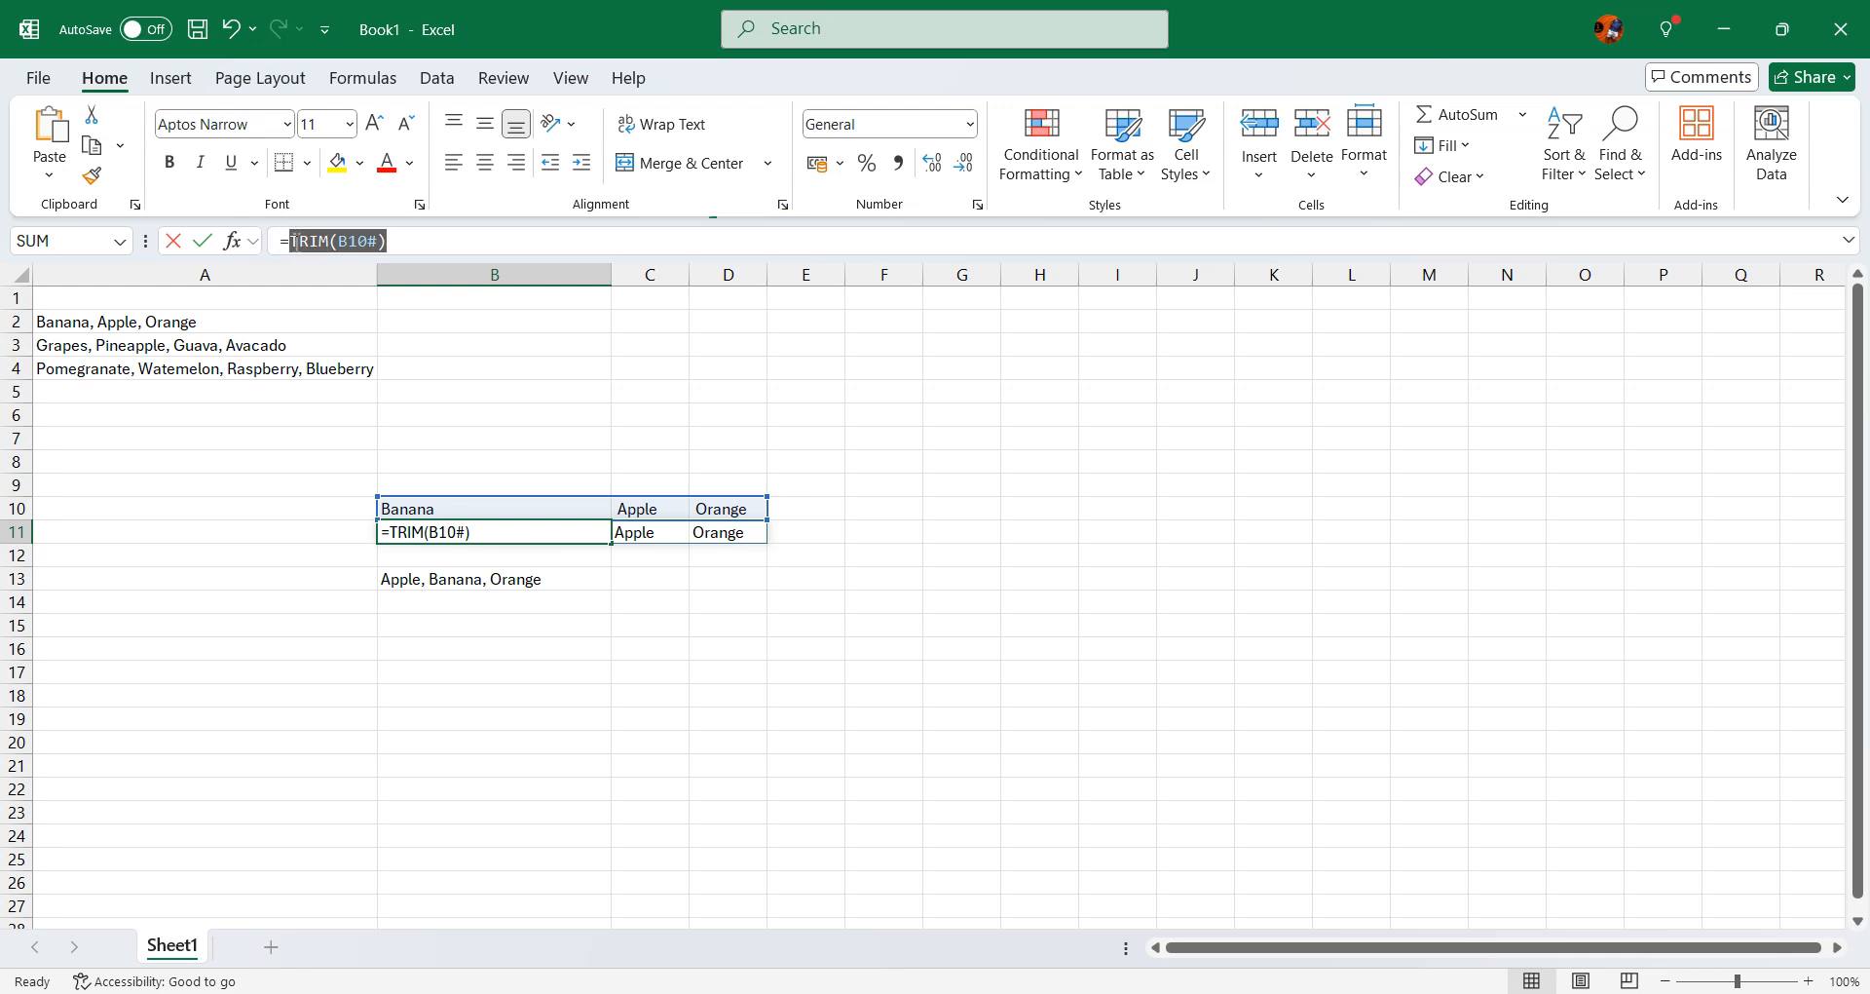
{"action": "type", "text": "="}
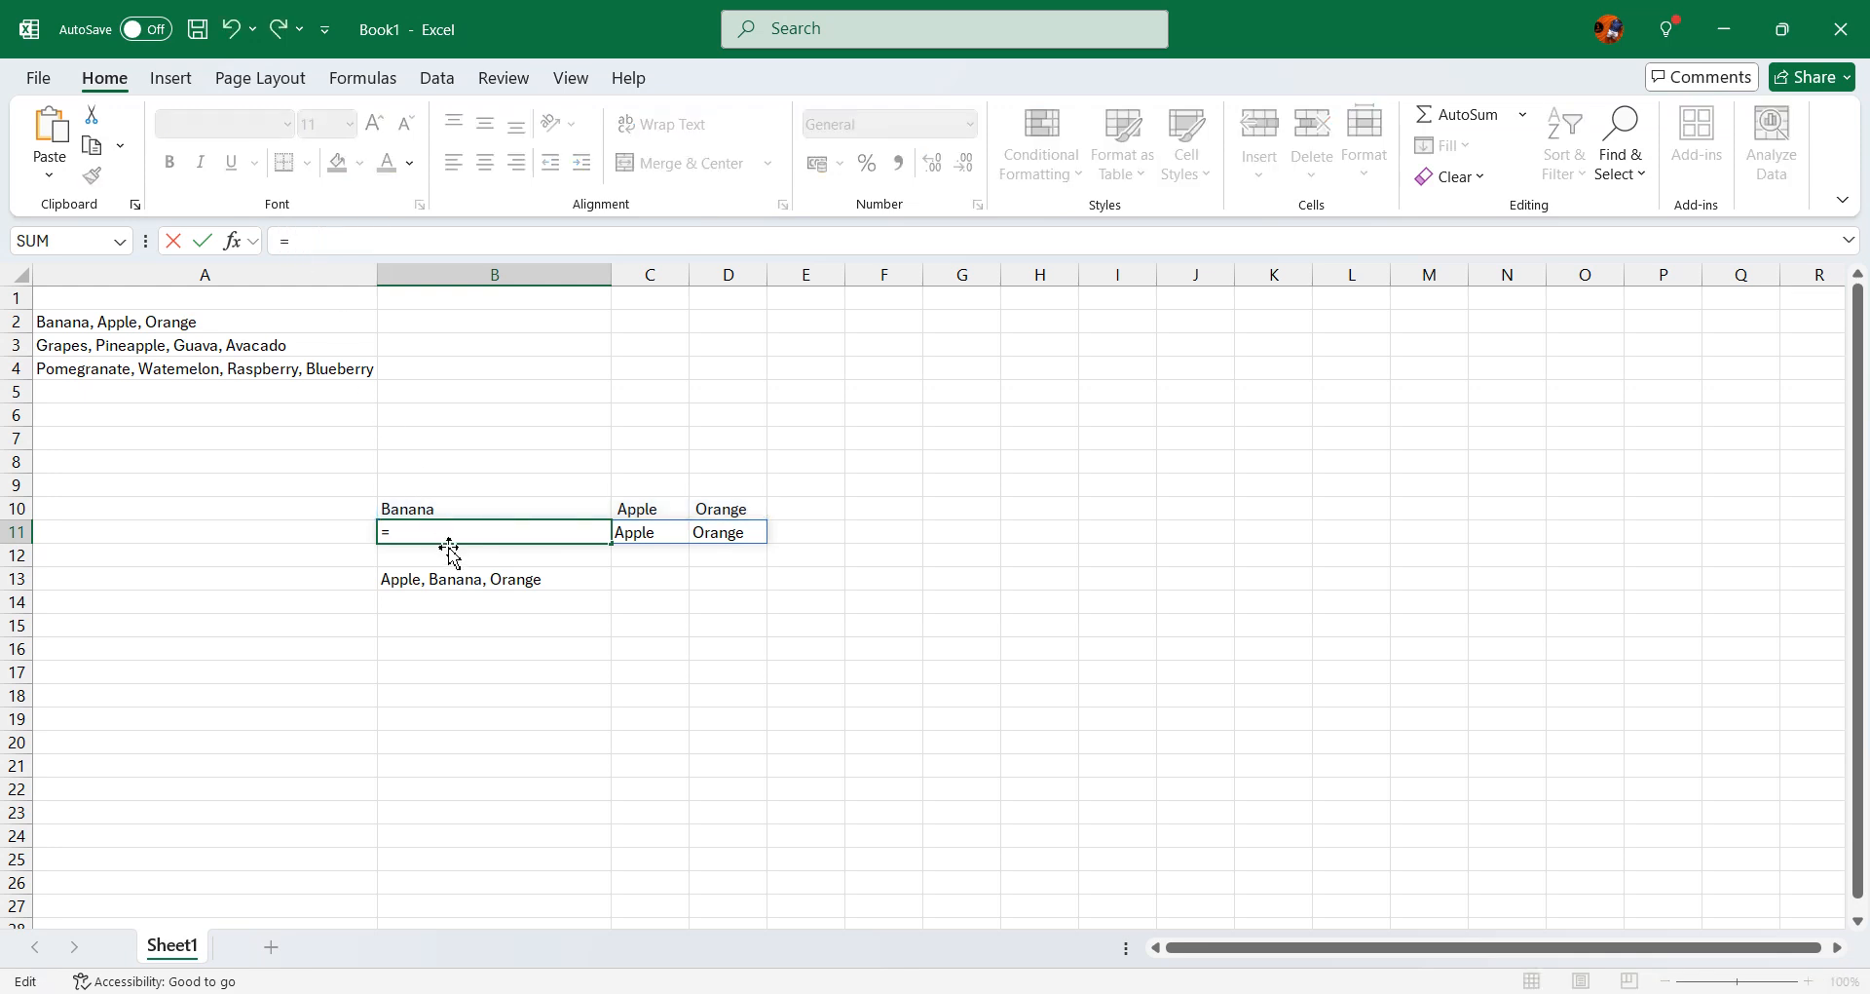
{"action": "key", "text": "BackSpace"}
{"action": "key", "text": "Return"}
Replace the B11# reference in B13's formula with the TRIM(B10#) expression taken from B11.
{"action": "key", "text": "Down"}
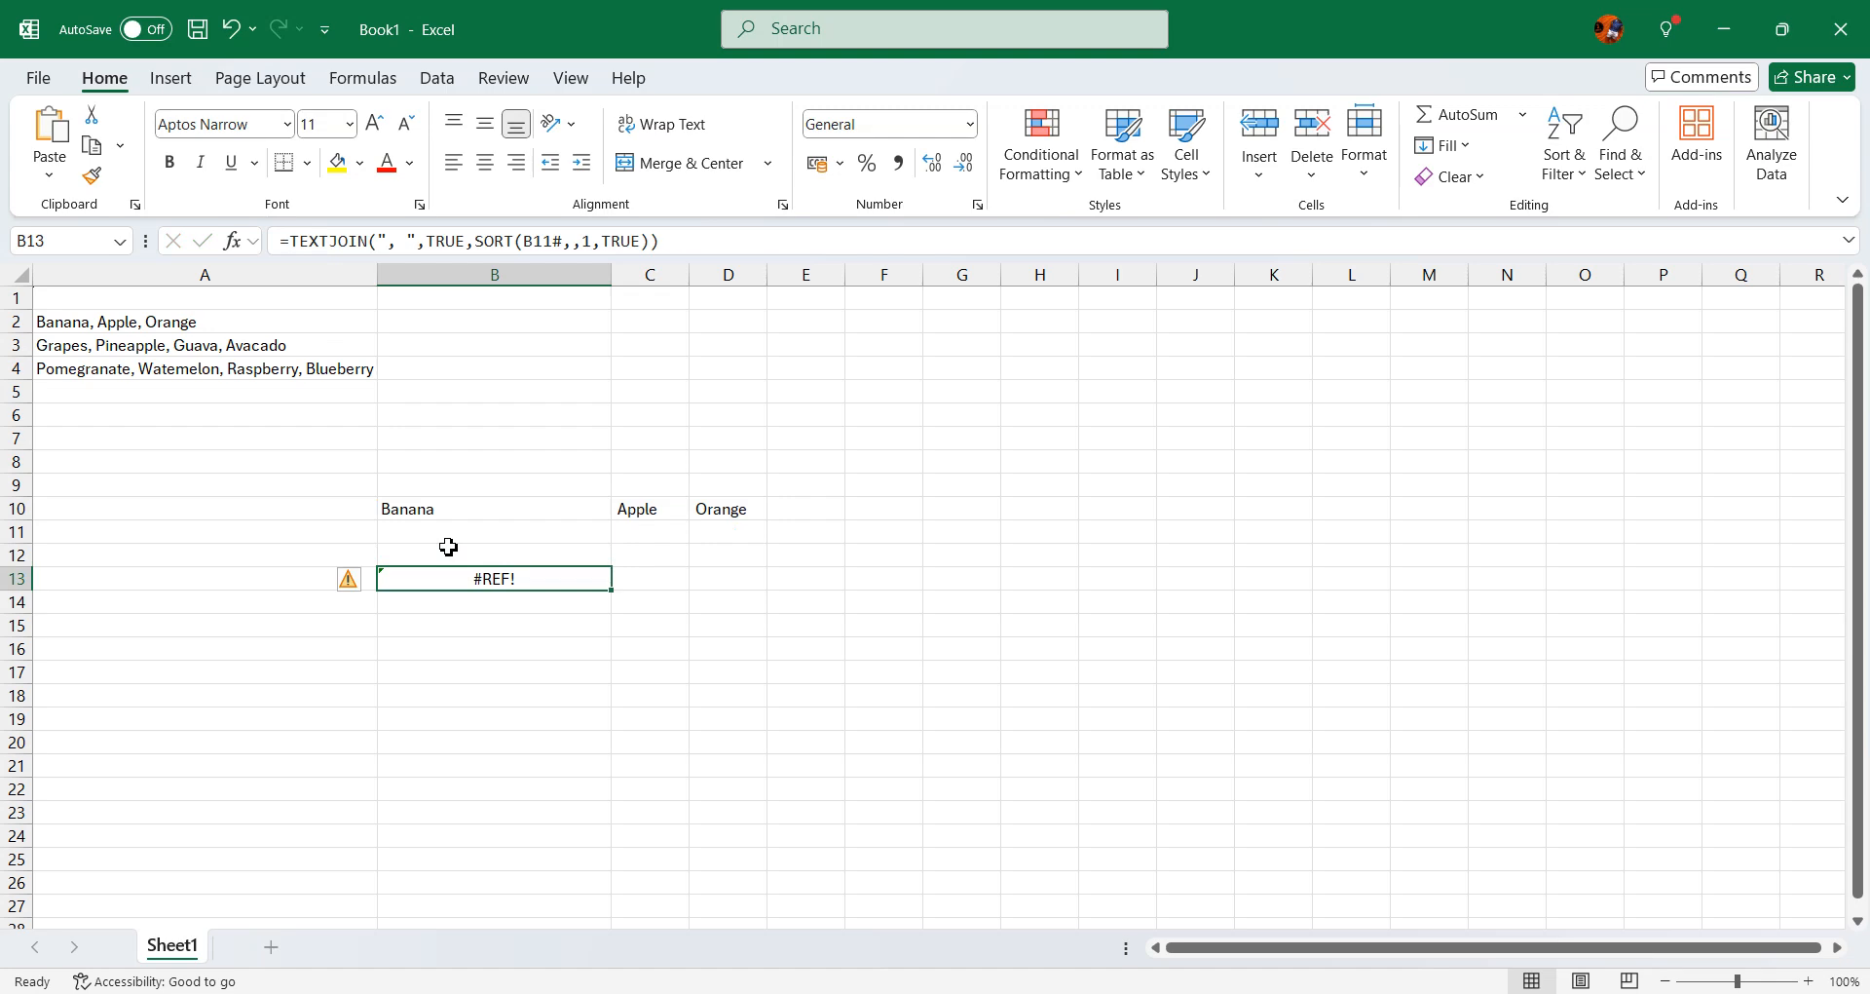
{"action": "left_click", "coordinate": [571, 241]}
{"action": "left_click_drag", "start_coordinate": [567, 240], "coordinate": [521, 248]}
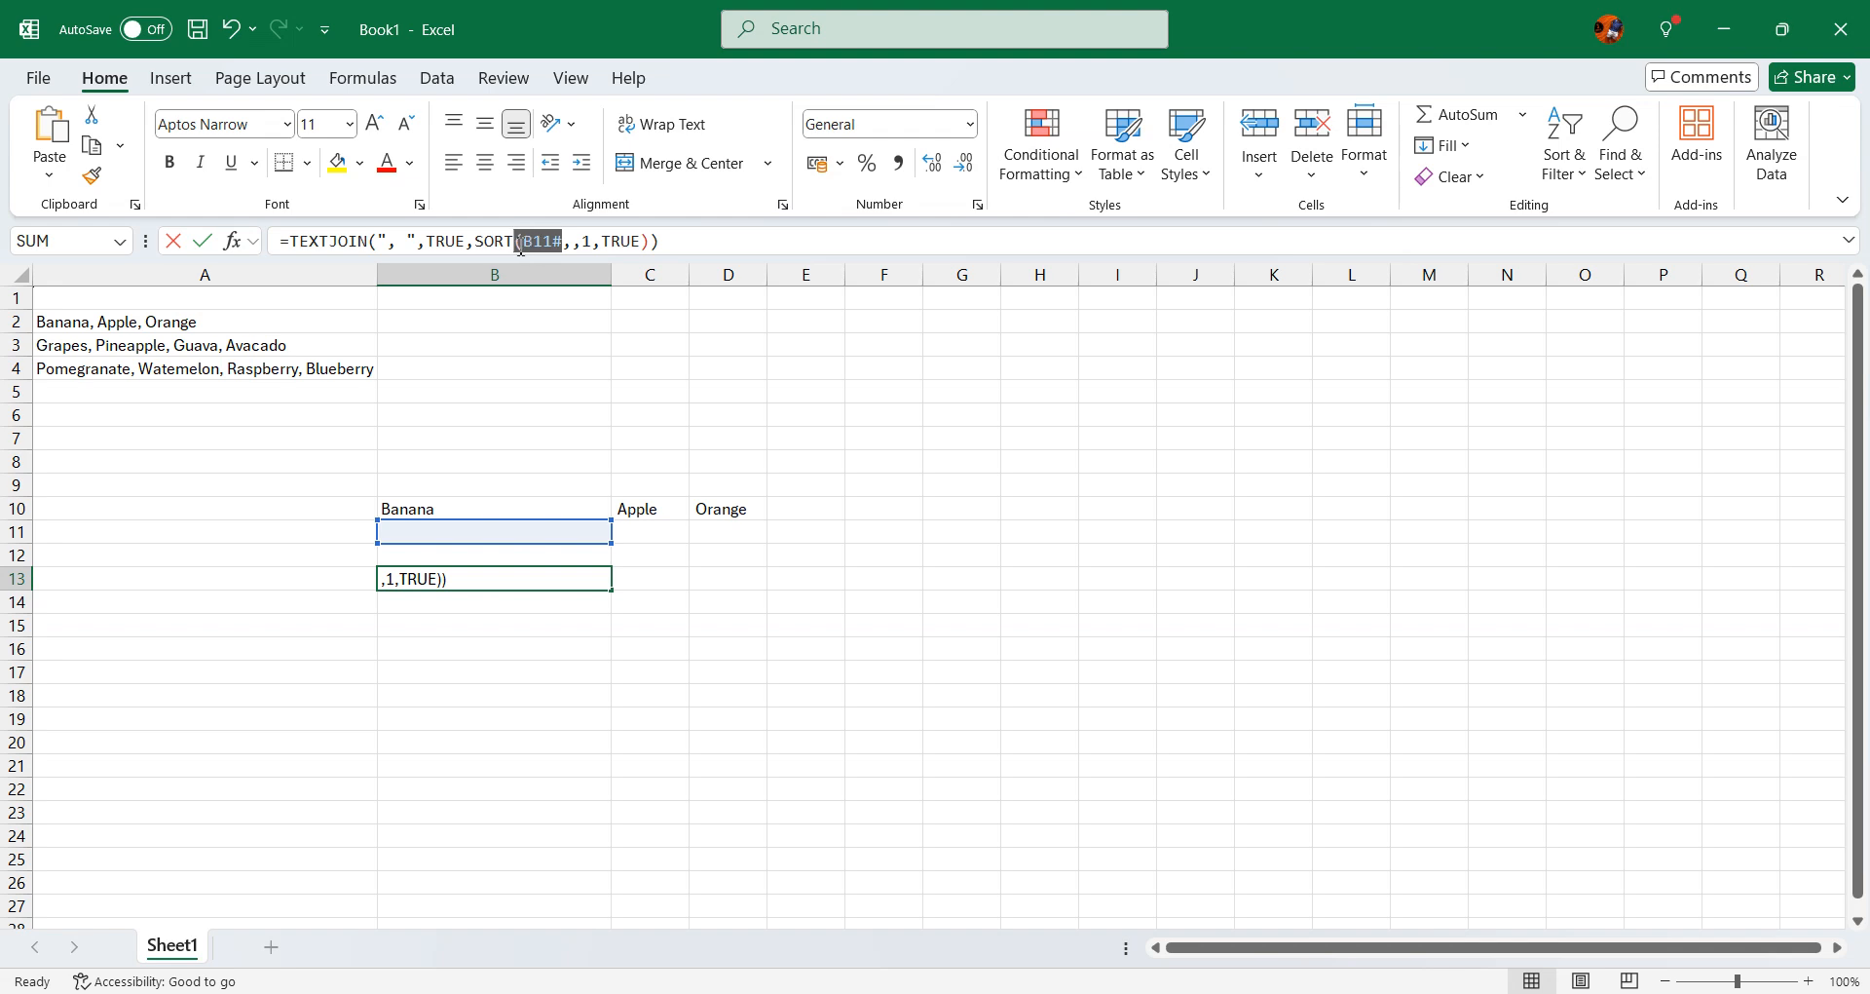
{"action": "type", "text": "(B10#"}
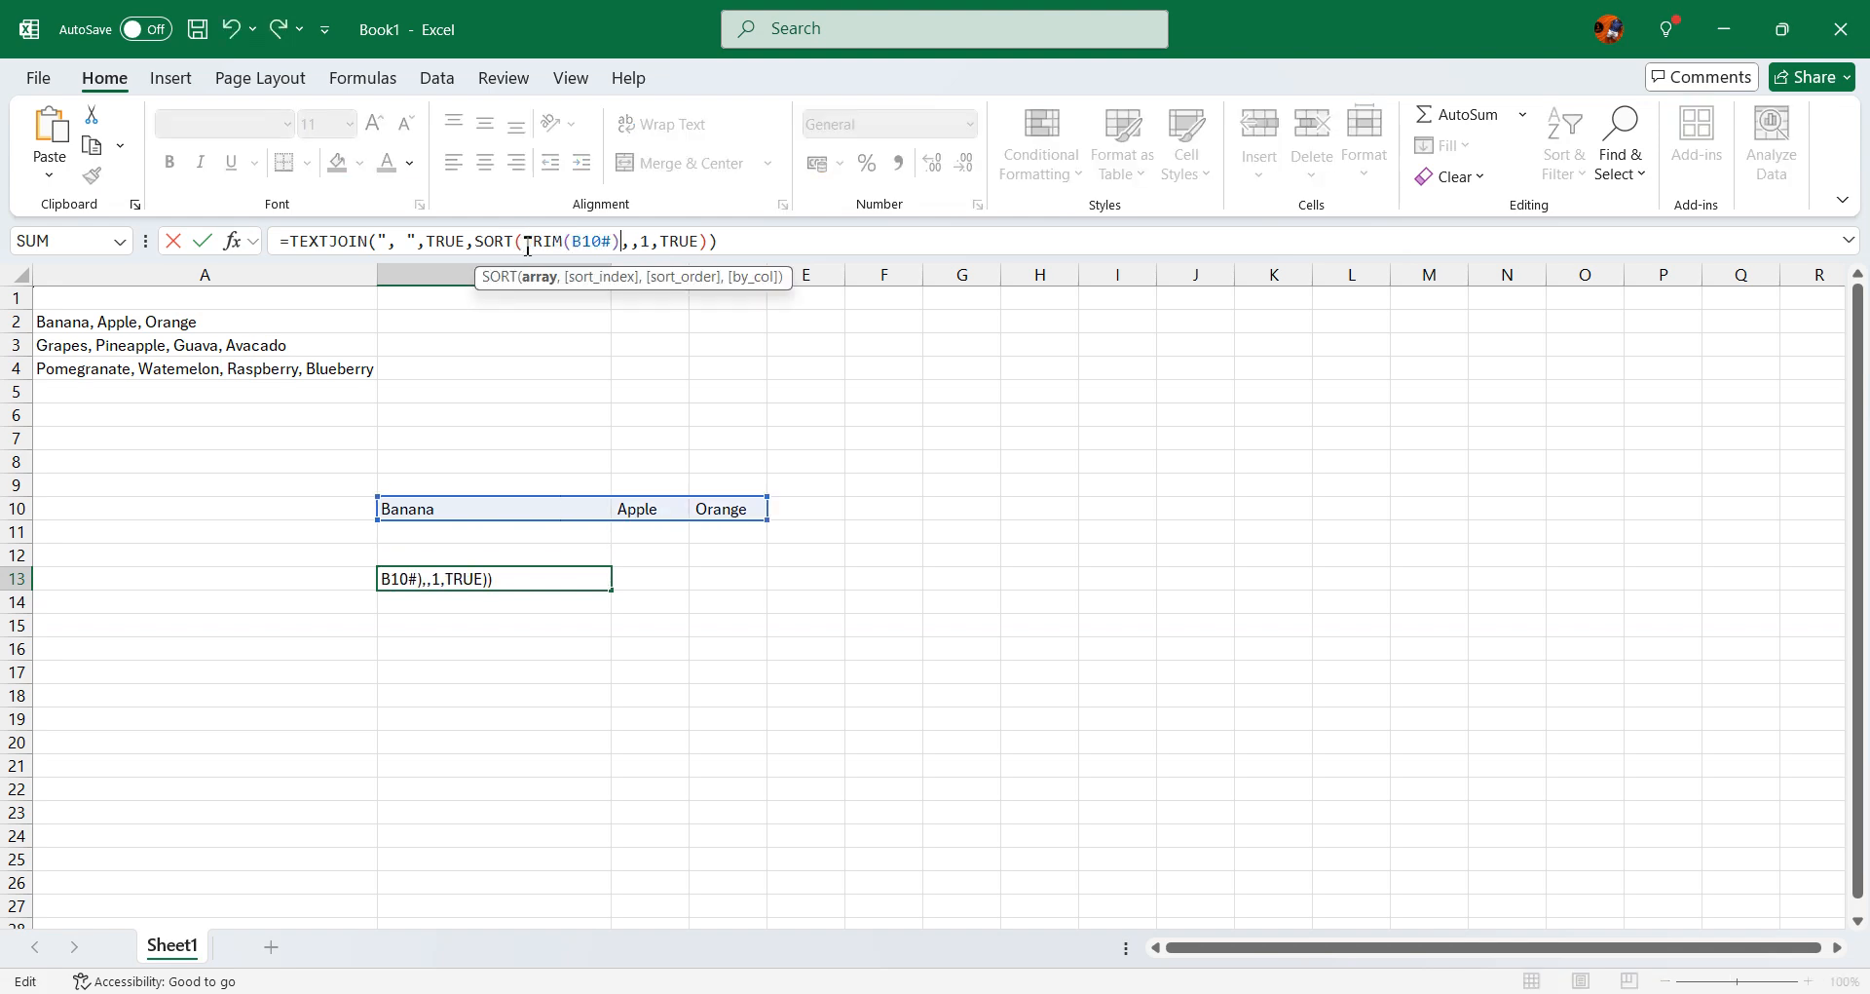
{"action": "key", "text": "Return"}
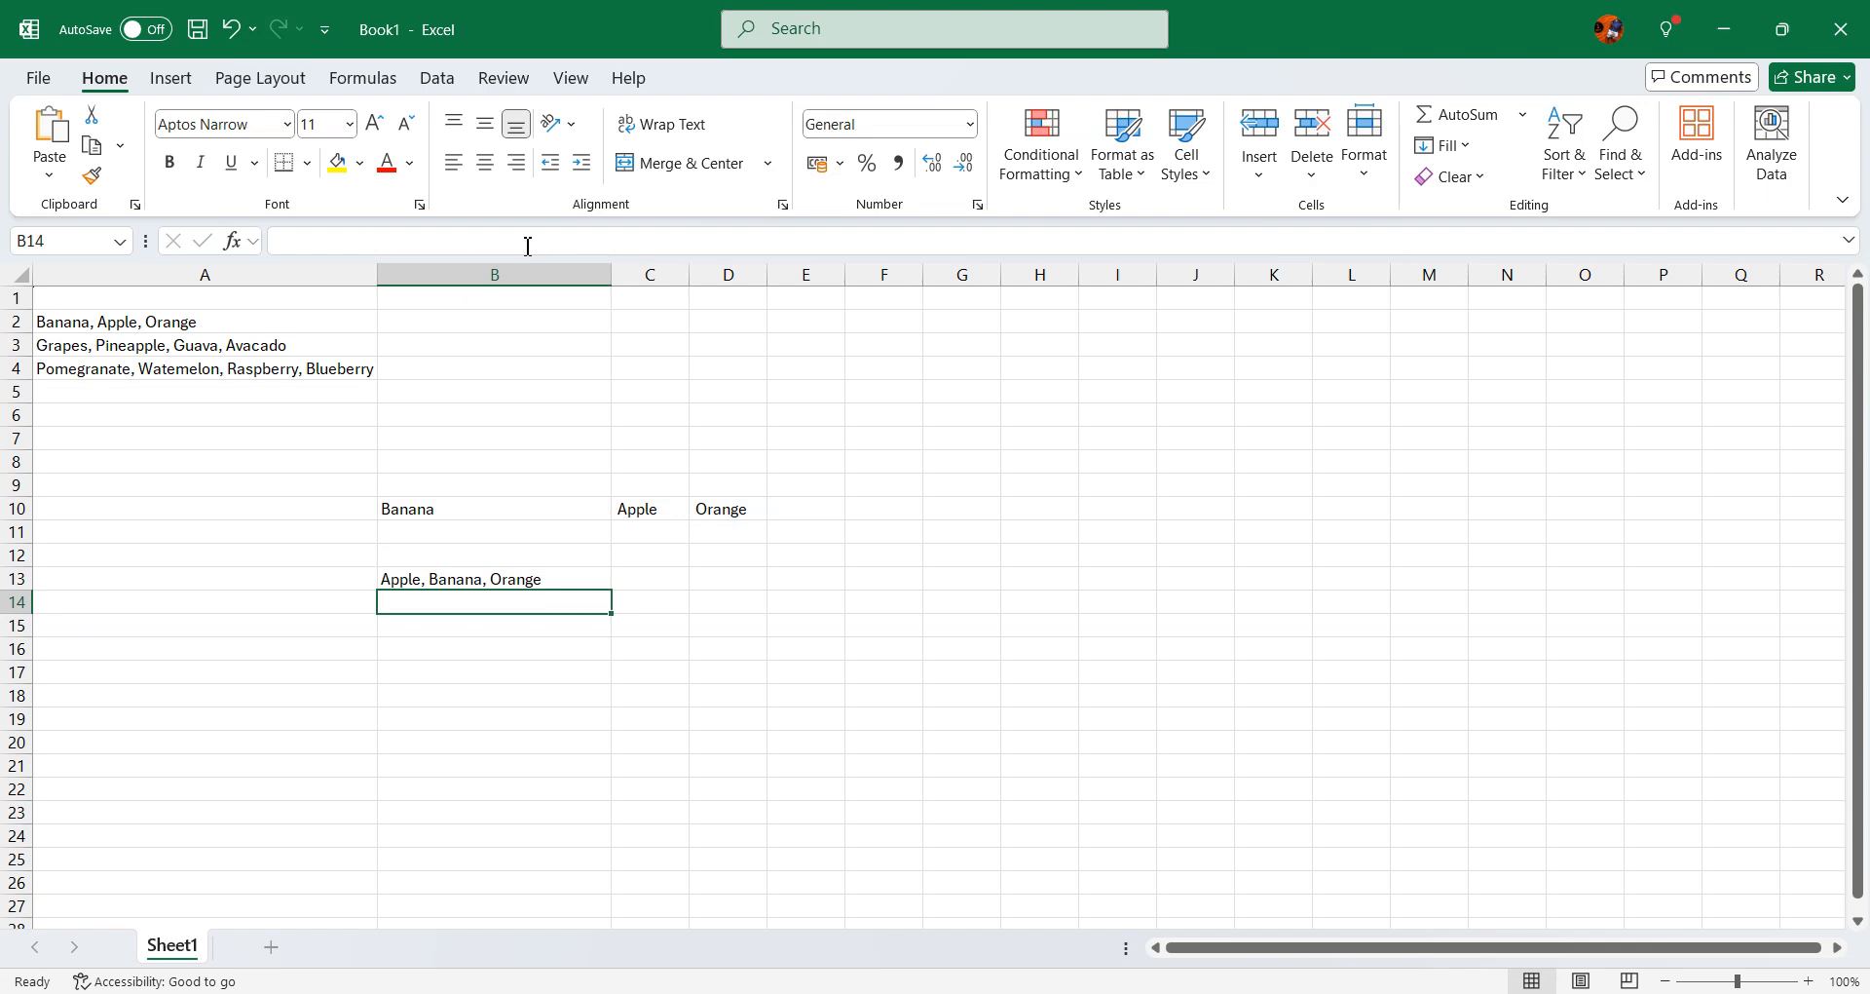
Copy the TEXTSPLIT(A2,",") expression from cell B10, without the equals sign, and clear that cell.
{"action": "key", "text": "Up"}
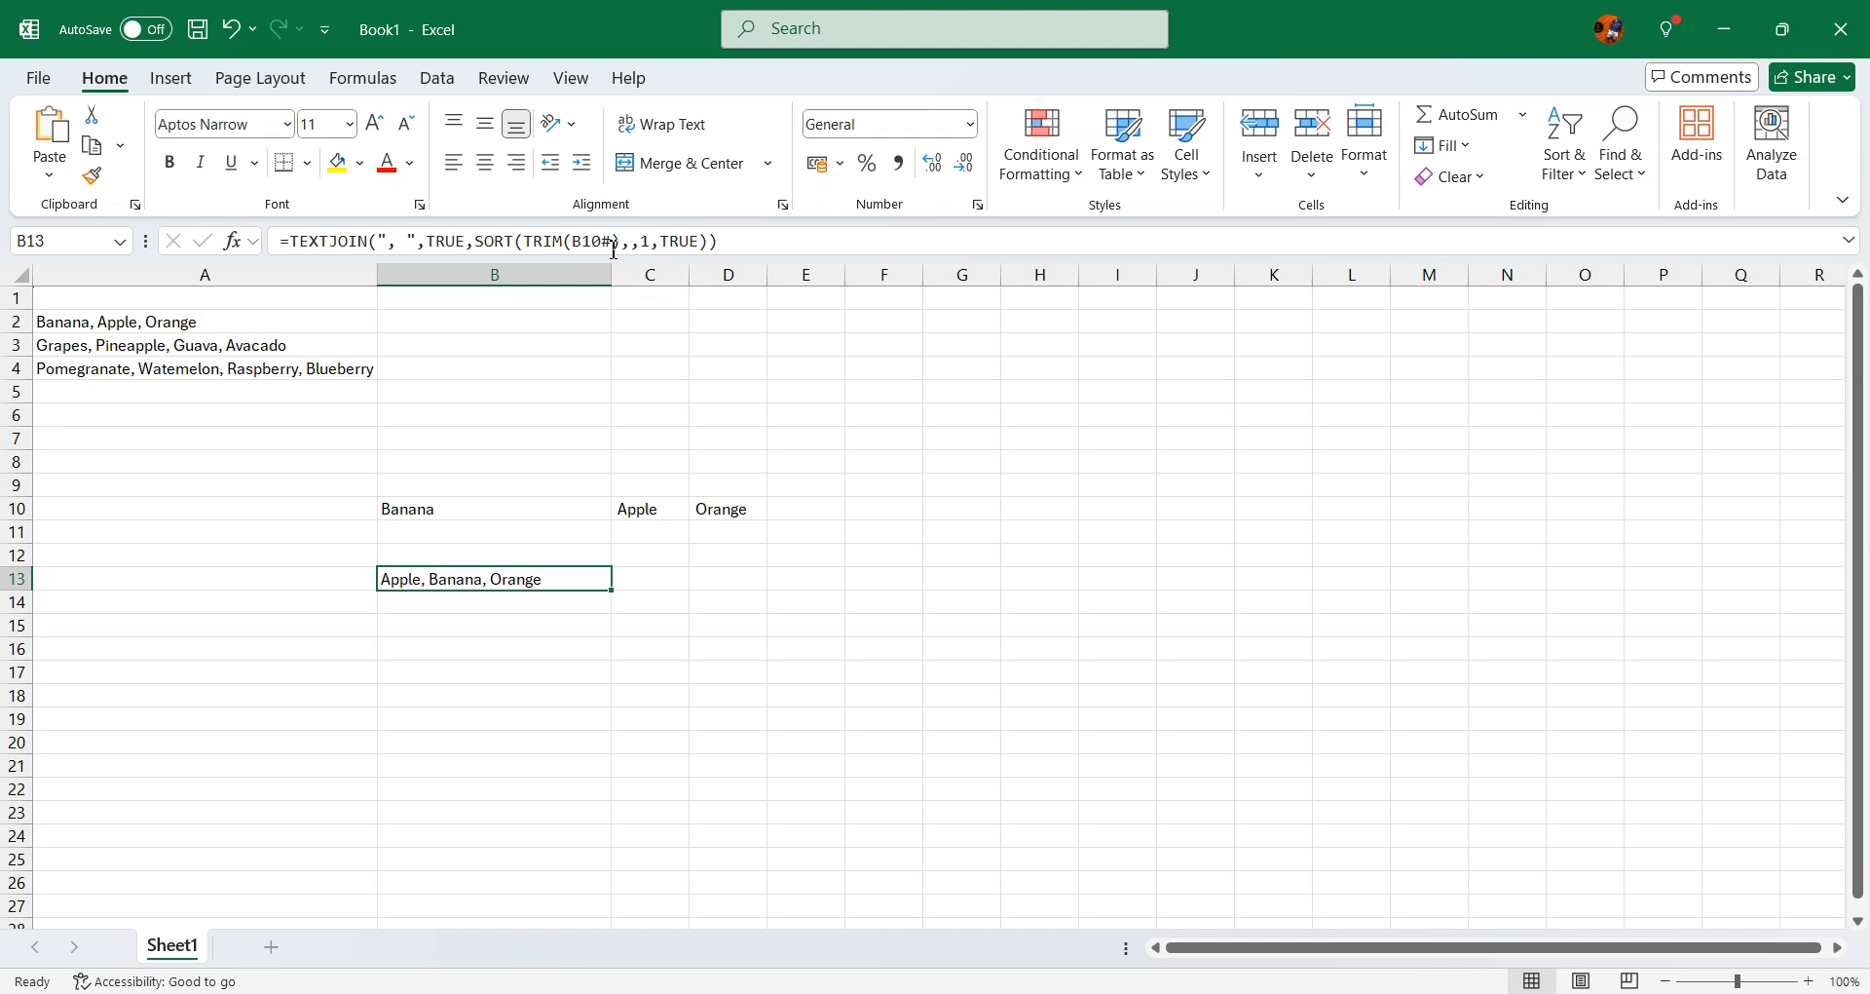
{"action": "left_click", "coordinate": [447, 515]}
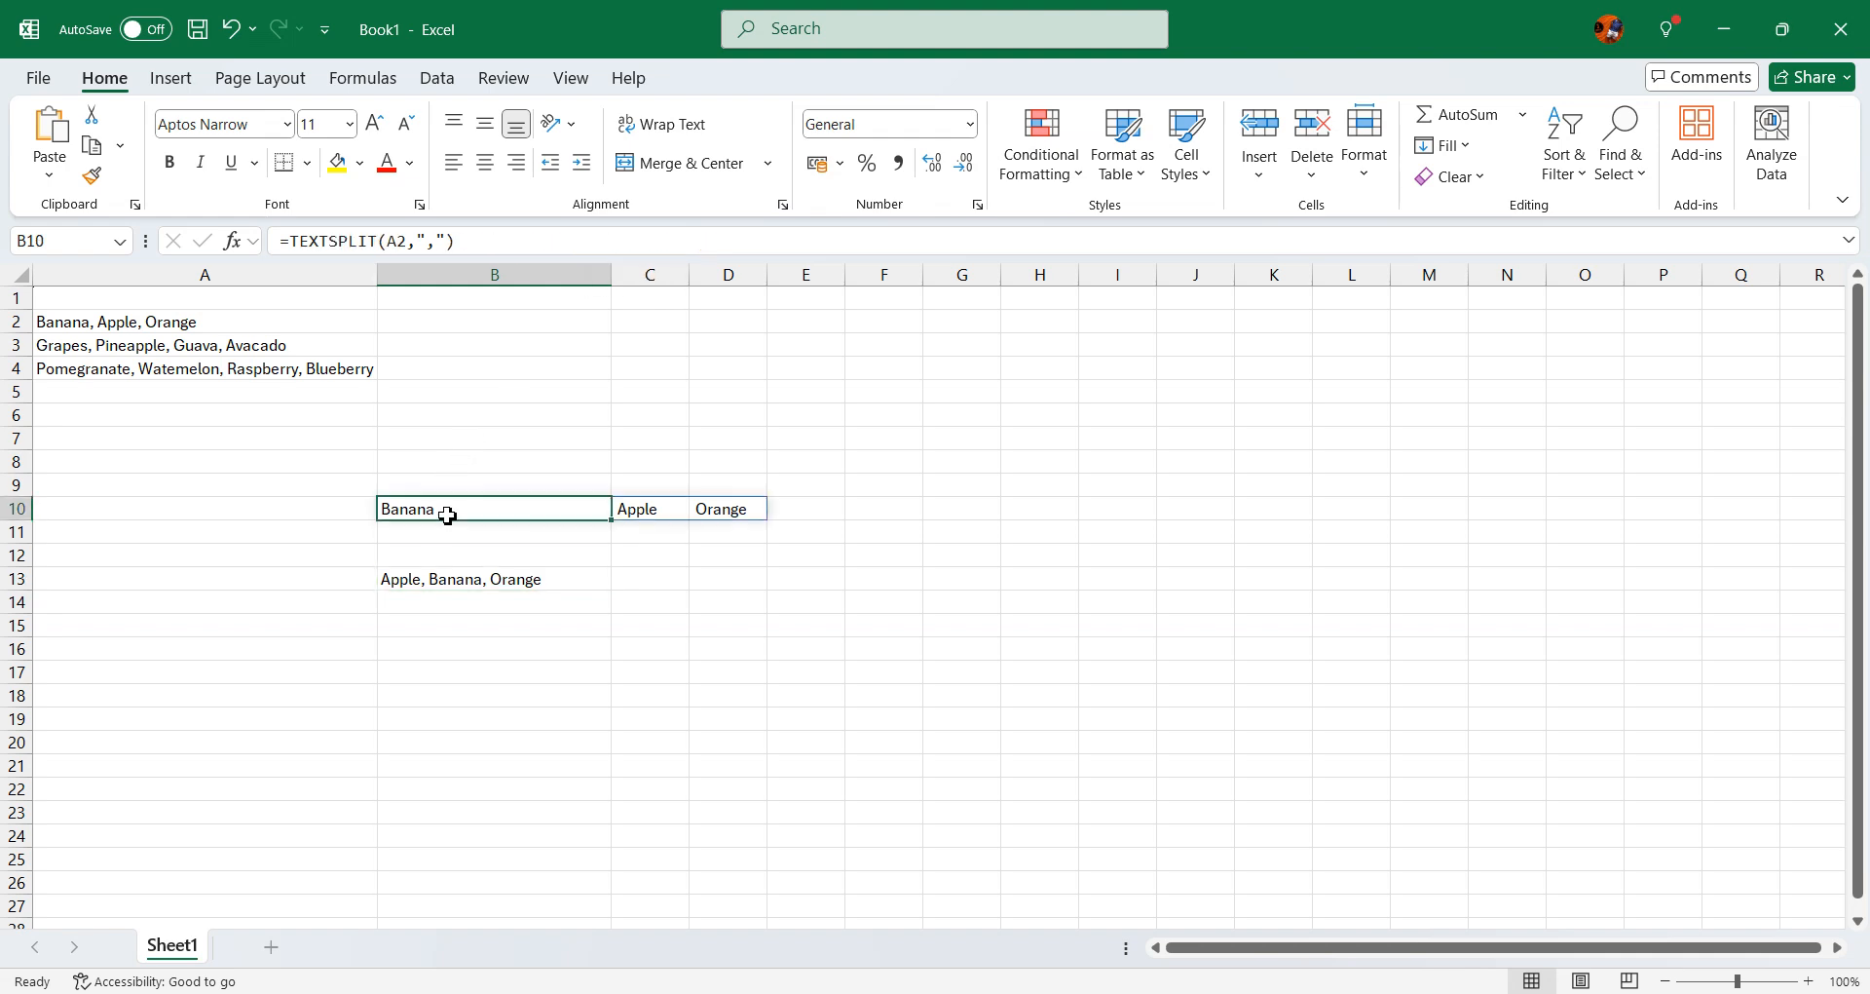
{"action": "left_click_drag", "start_coordinate": [486, 243], "coordinate": [293, 234]}
{"action": "key", "text": "ctrl+c"}
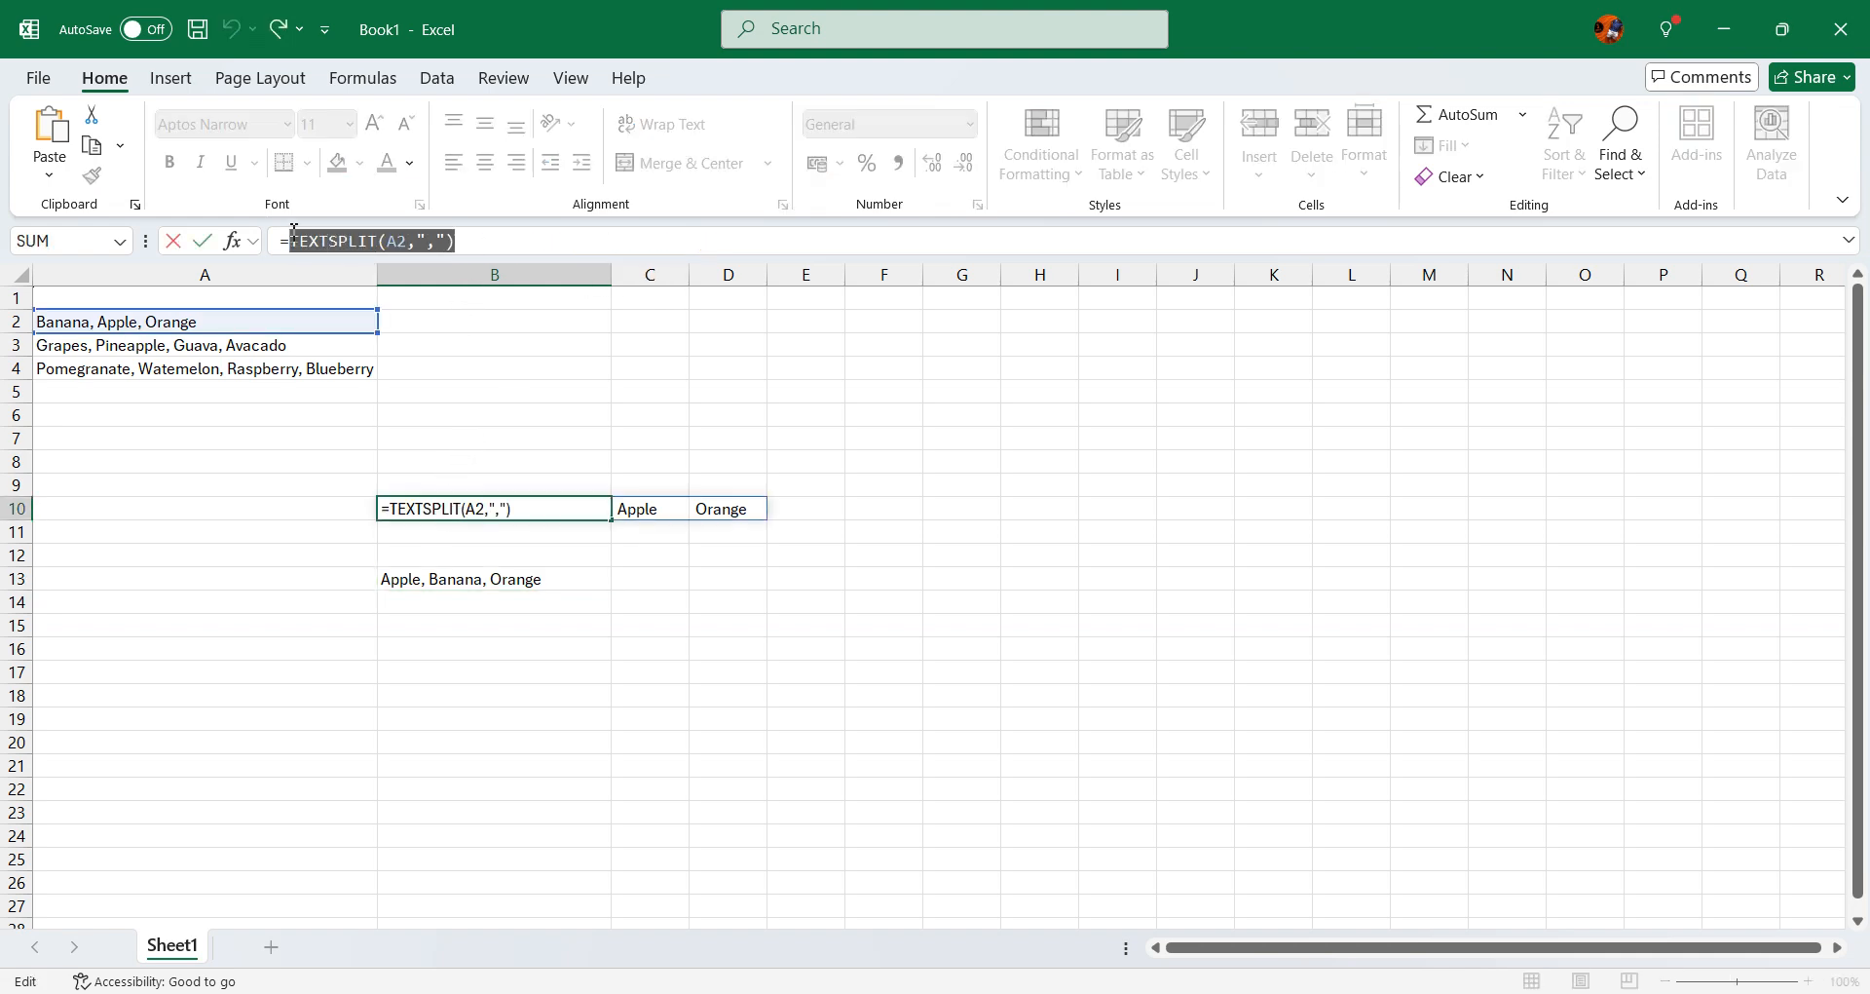
{"action": "key", "text": "BackSpace"}
{"action": "key", "text": "BackSpace"}
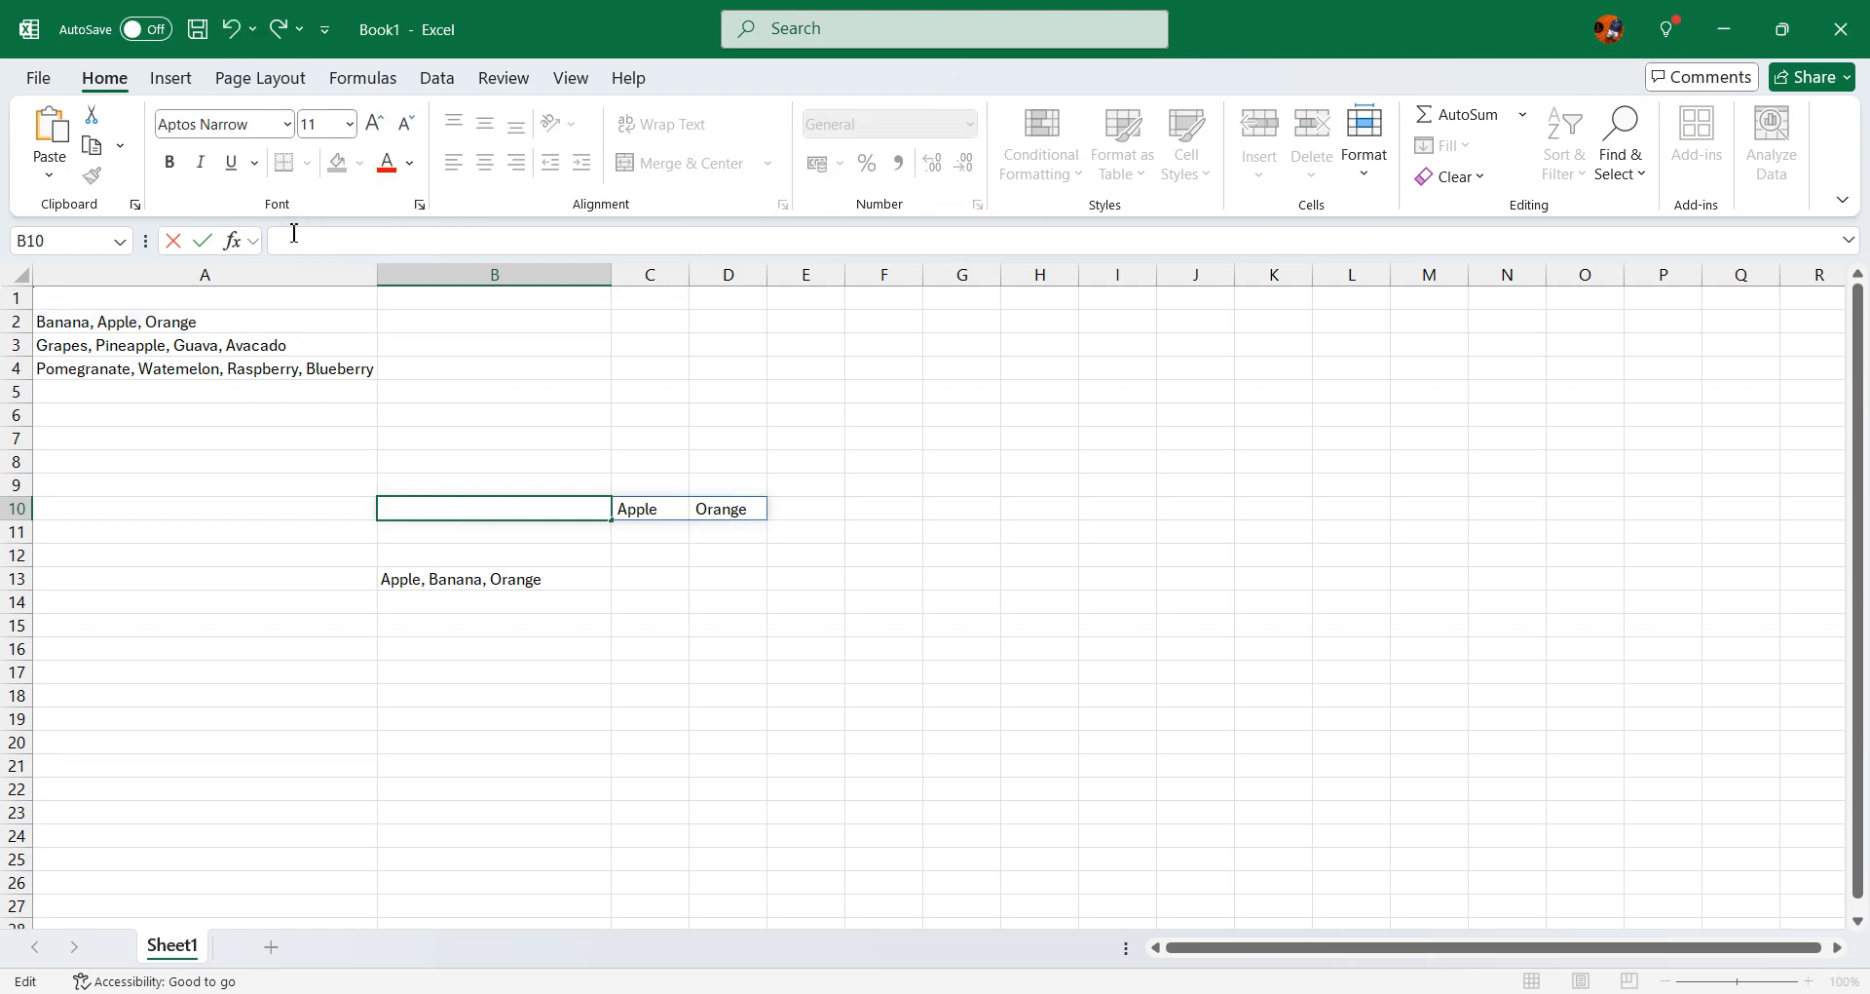
{"action": "key", "text": "Return"}
Replace the B10# reference in B13's formula with the copied TEXTSPLIT(A2,",") expression.
{"action": "key", "text": "Down"}
{"action": "key", "text": "Down"}
{"action": "key", "text": "Down"}
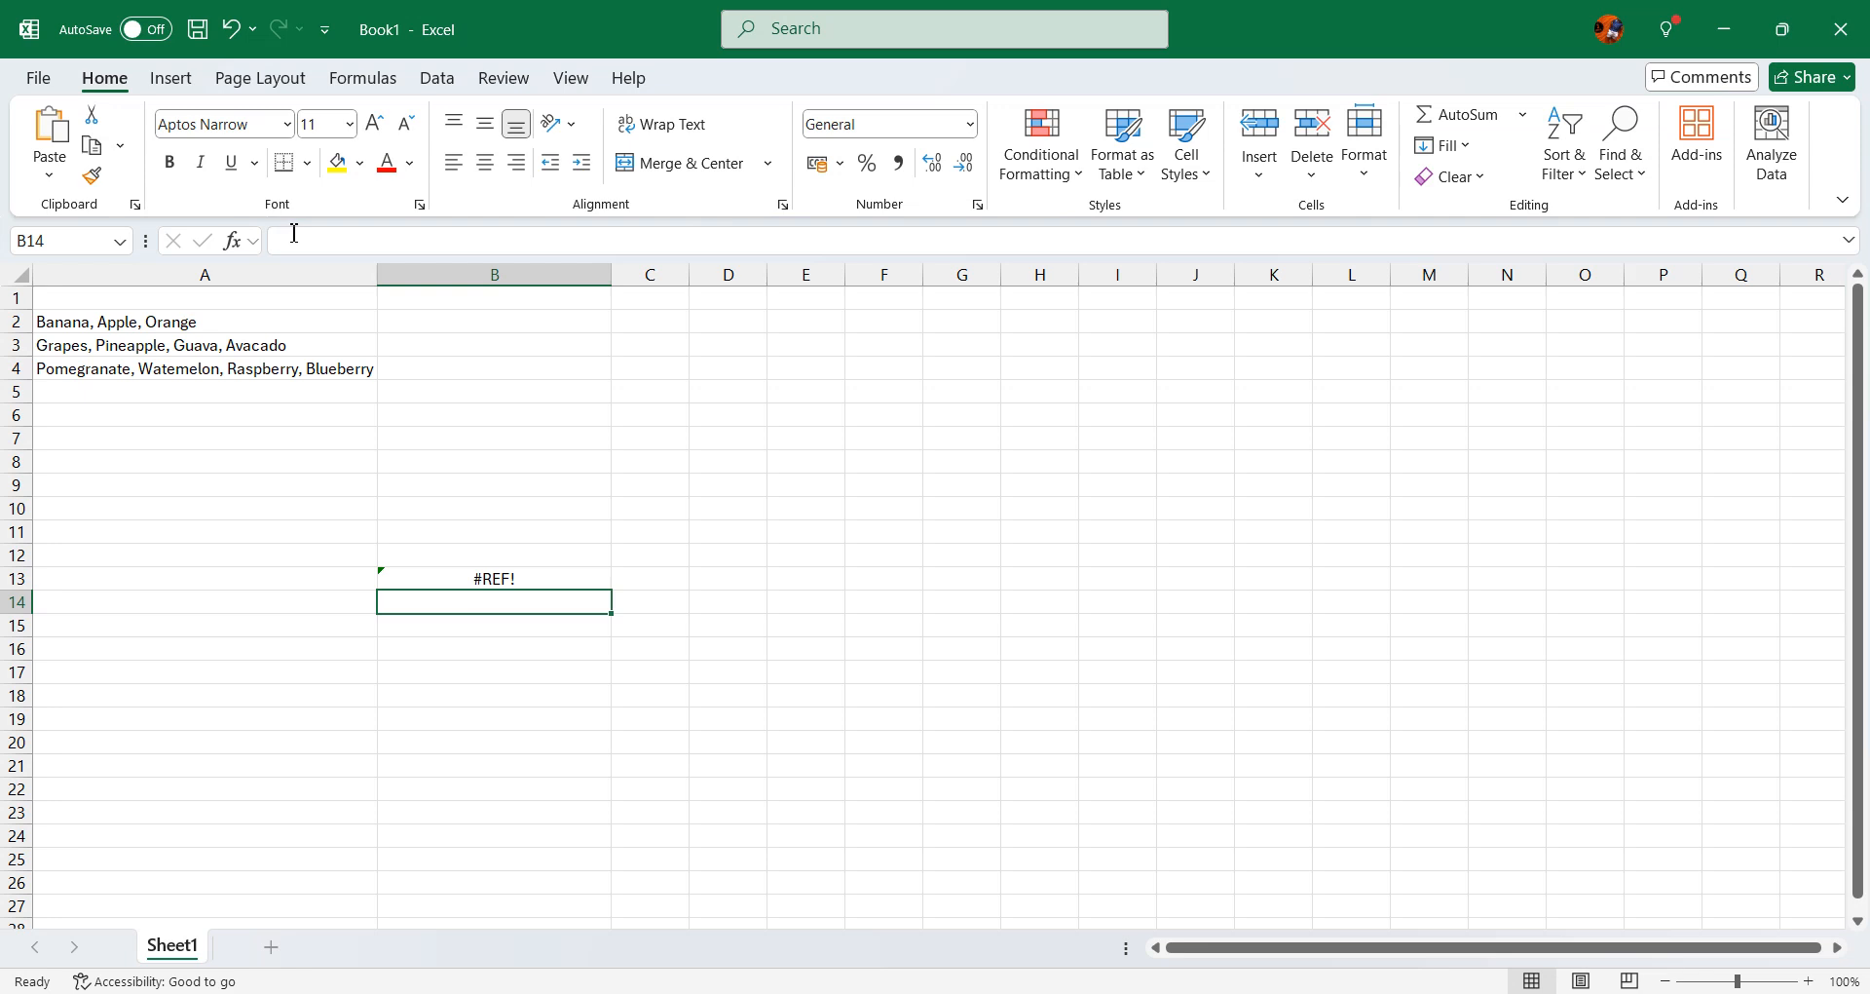
{"action": "key", "text": "Up"}
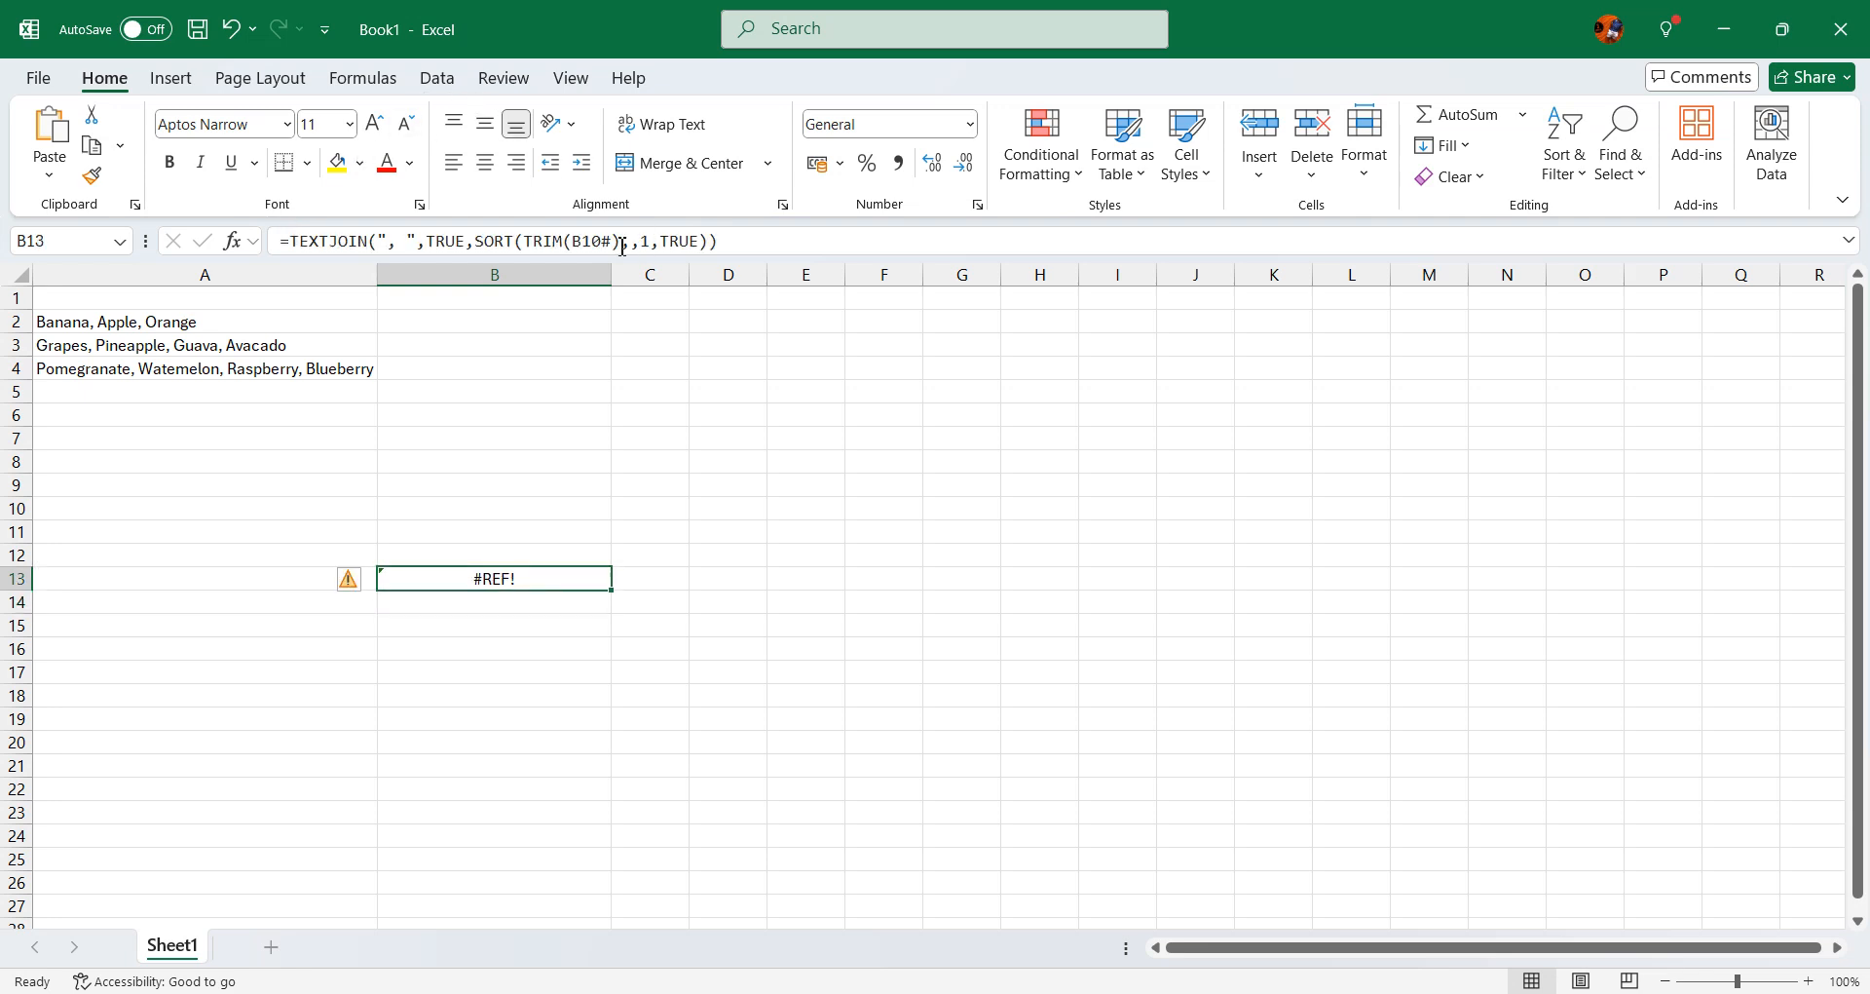
{"action": "left_click_drag", "start_coordinate": [619, 244], "coordinate": [574, 248]}
{"action": "key", "text": "ctrl+v"}
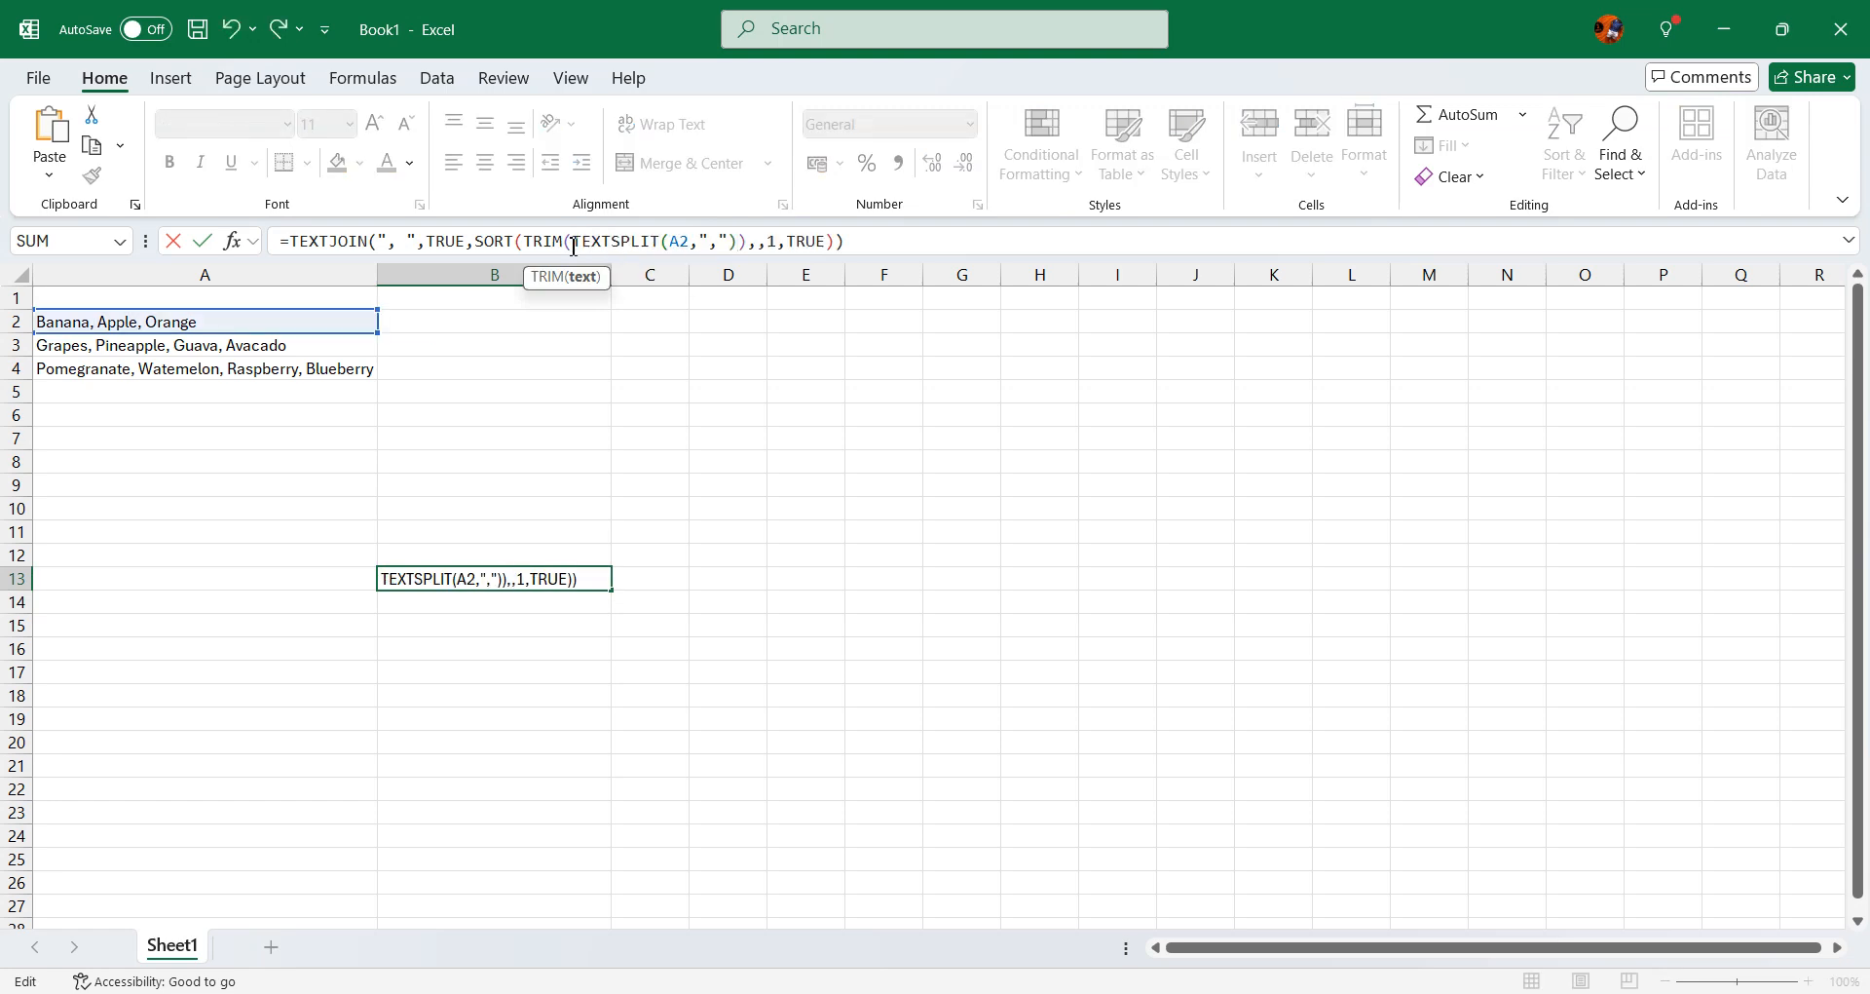
{"action": "key", "text": "Return"}
Move the complete nested formula from B13 to B2 as text, keeping its A2 reference, and clear B13.
{"action": "left_click", "coordinate": [553, 583]}
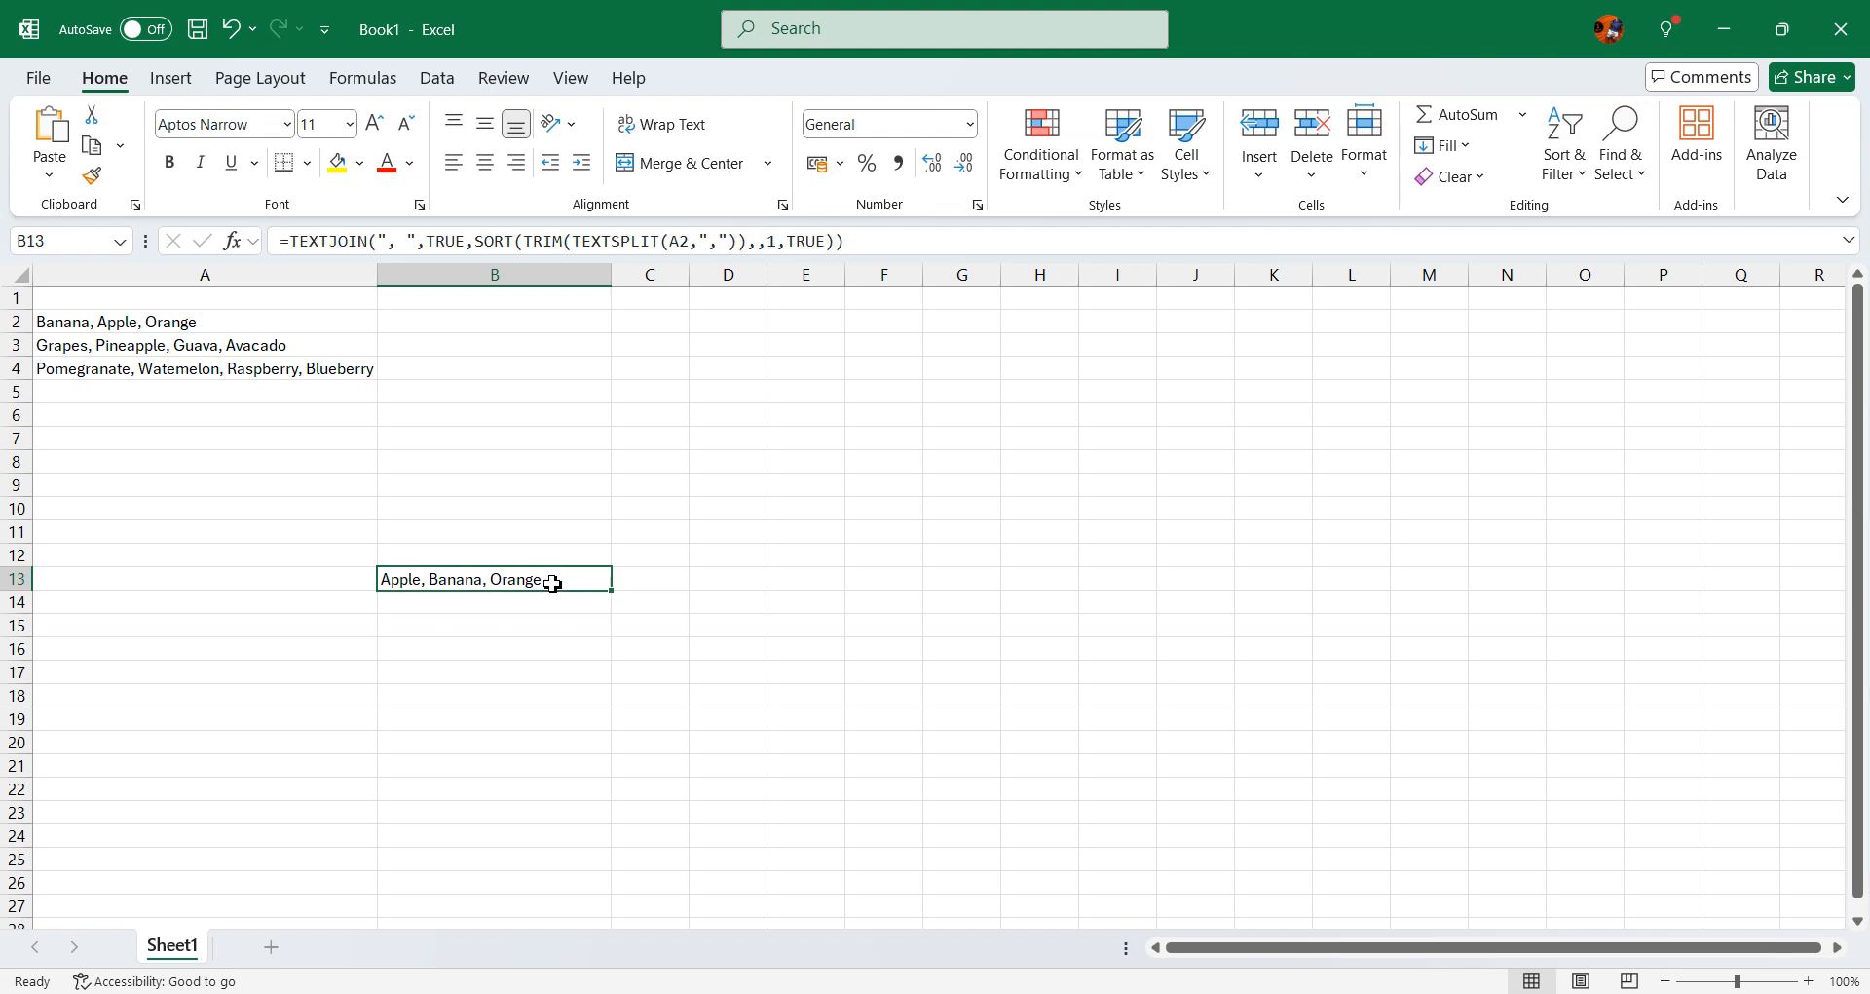
{"action": "left_click", "coordinate": [877, 244]}
{"action": "left_click_drag", "start_coordinate": [877, 244], "coordinate": [231, 175]}
{"action": "key", "text": "ctrl+c"}
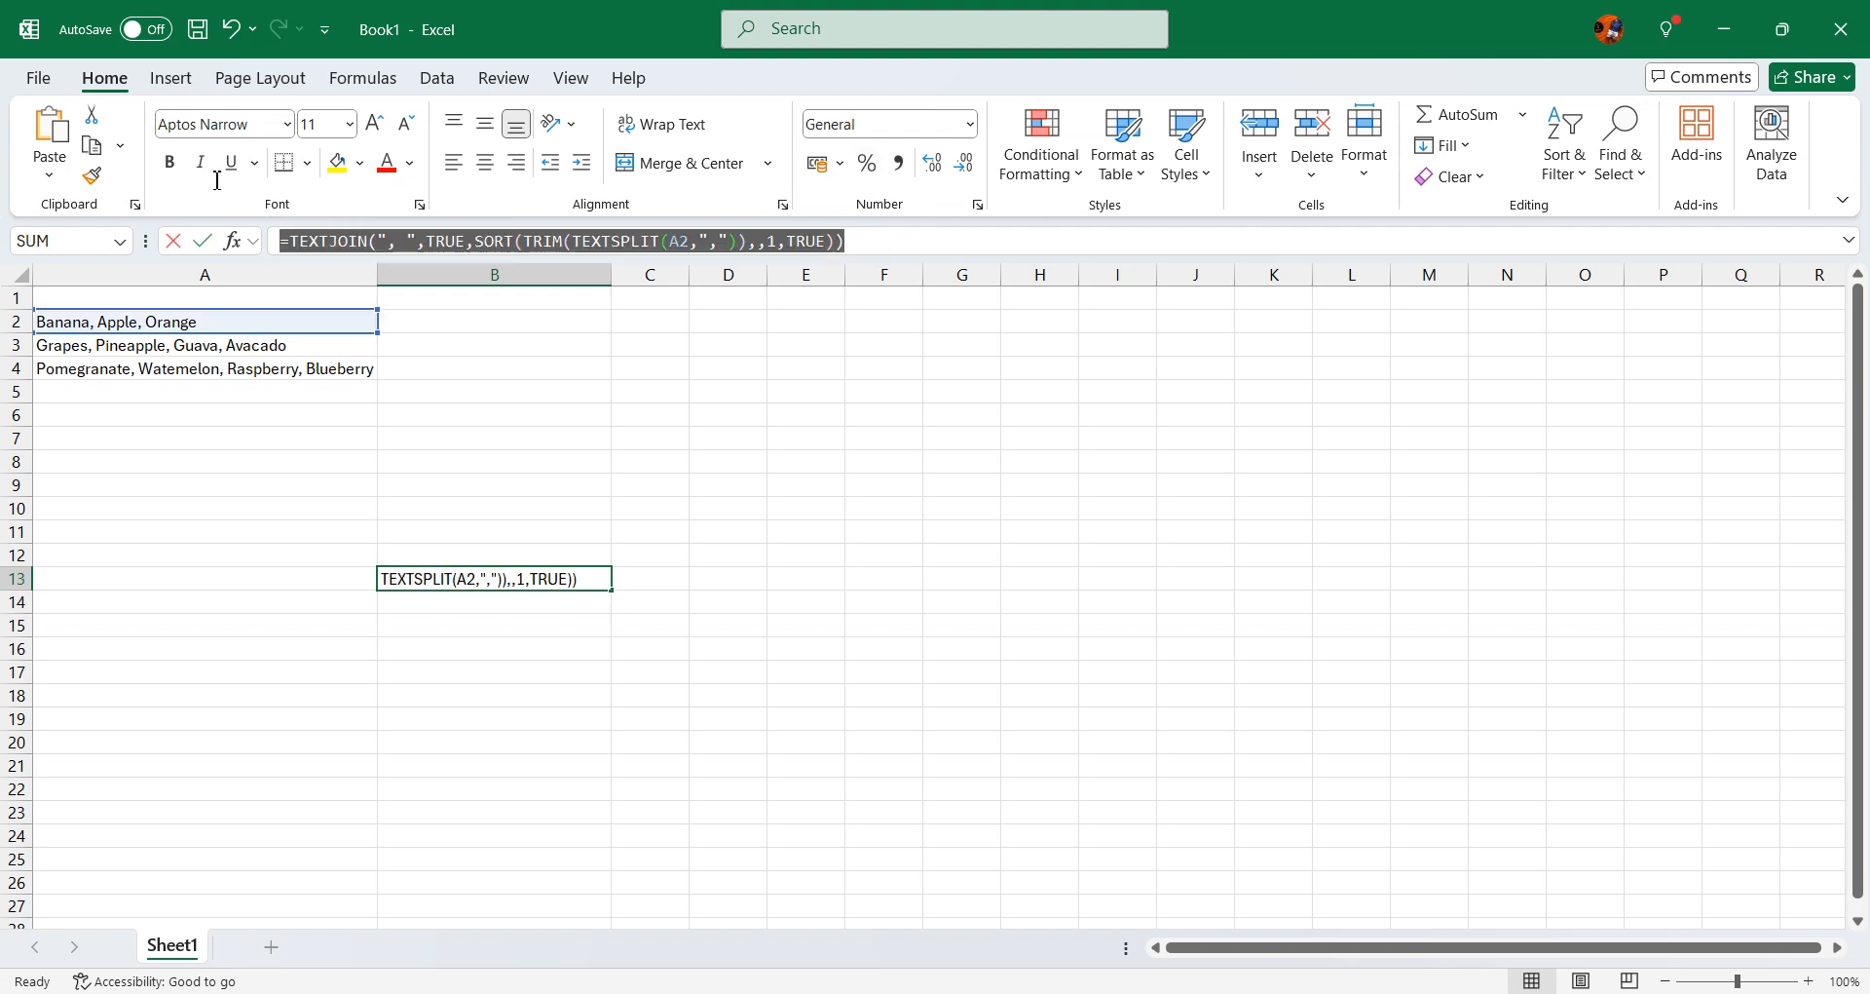
{"action": "key", "text": "Escape"}
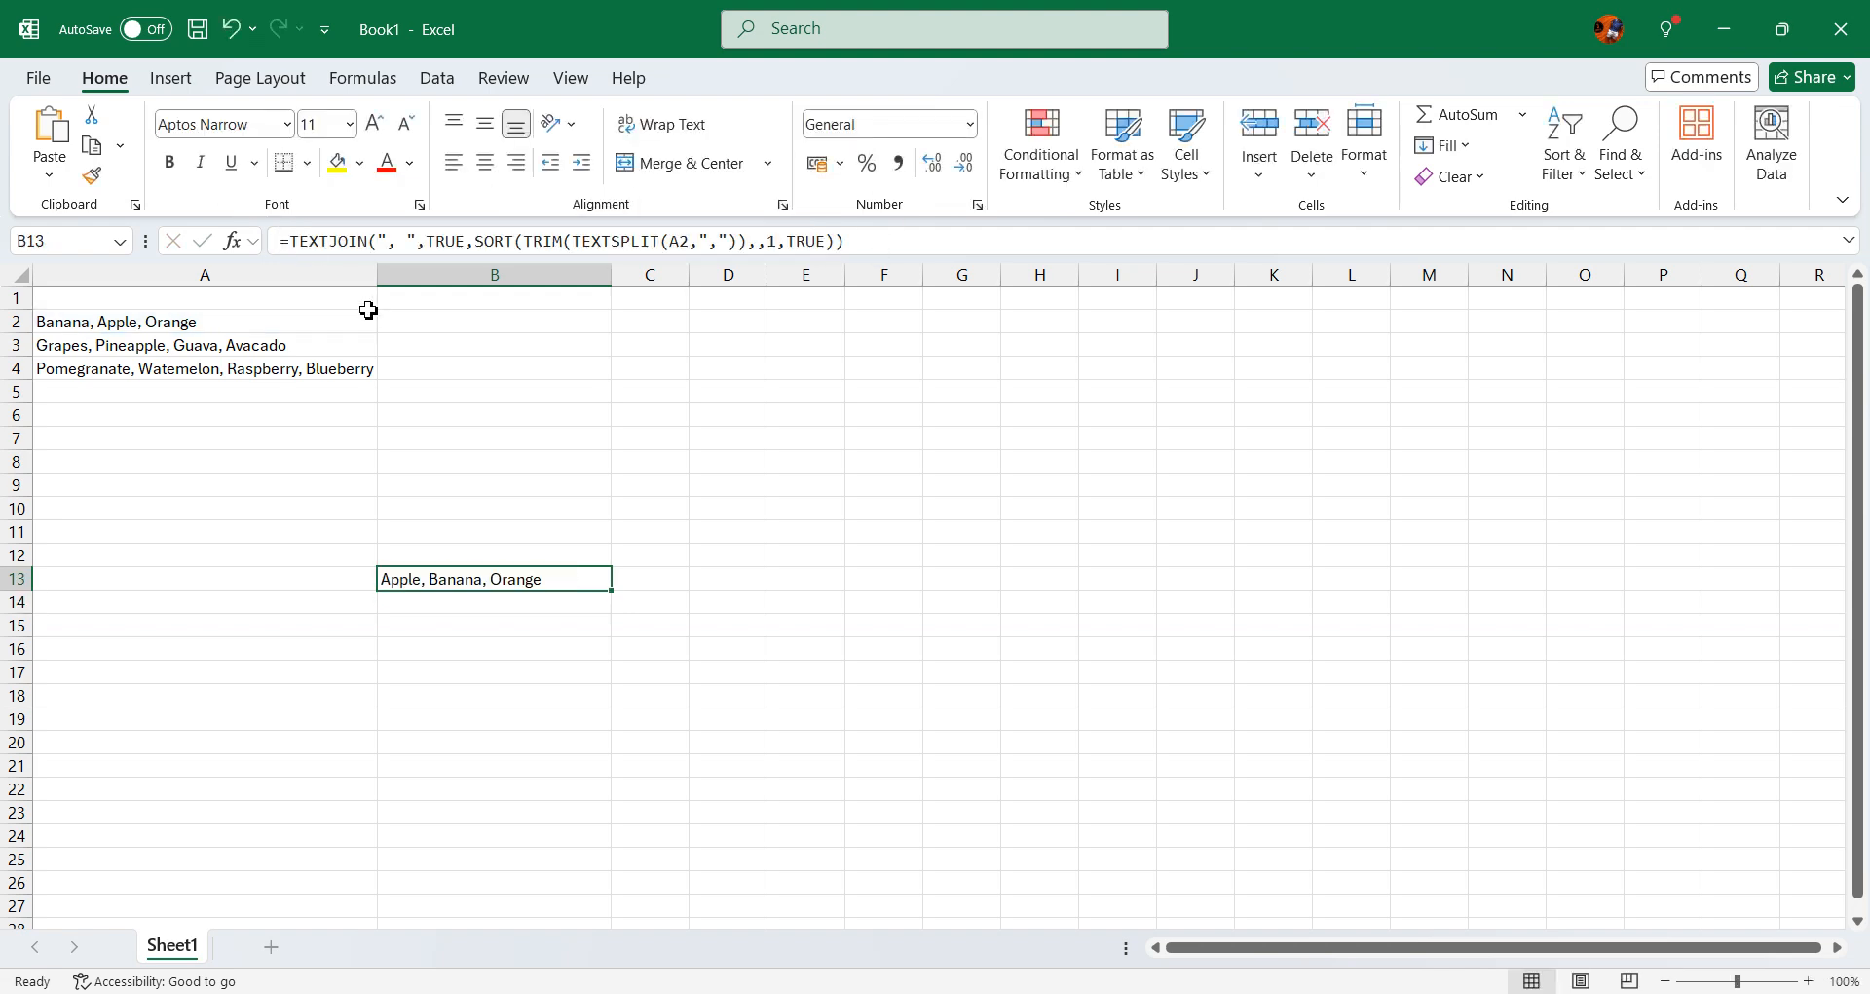
{"action": "left_click", "coordinate": [426, 322]}
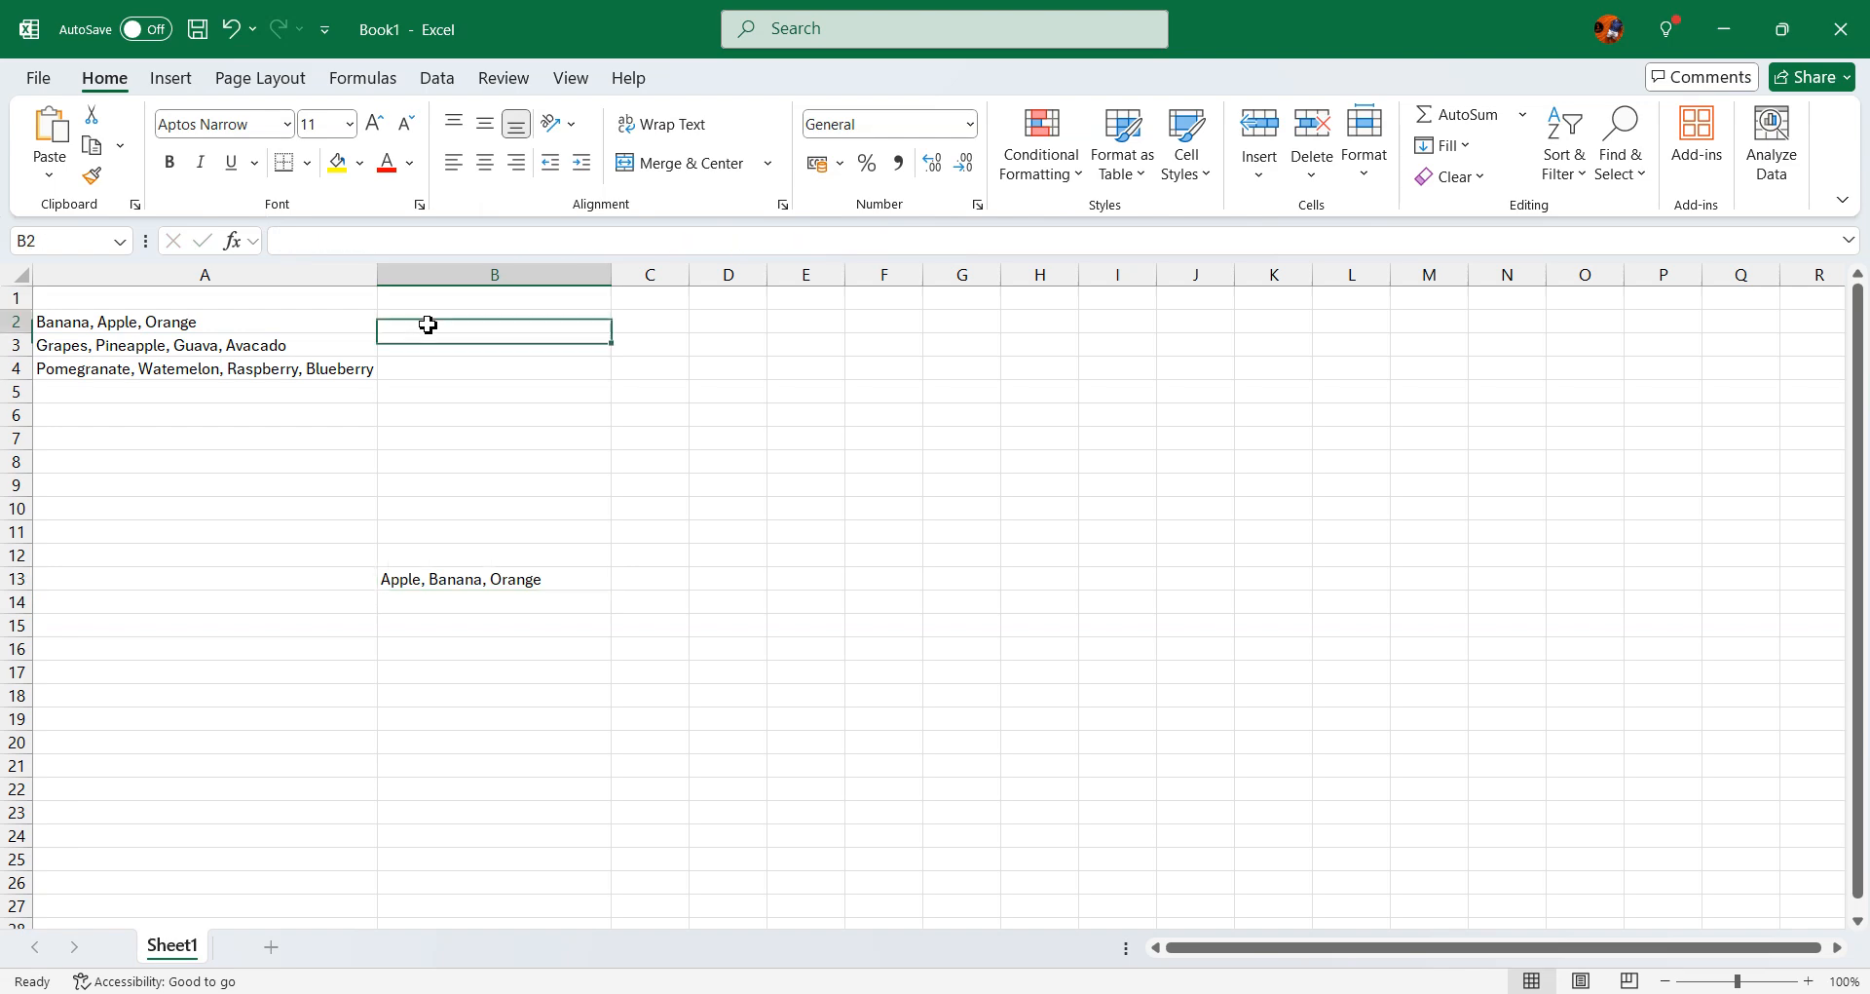
{"action": "key", "text": "ctrl+v"}
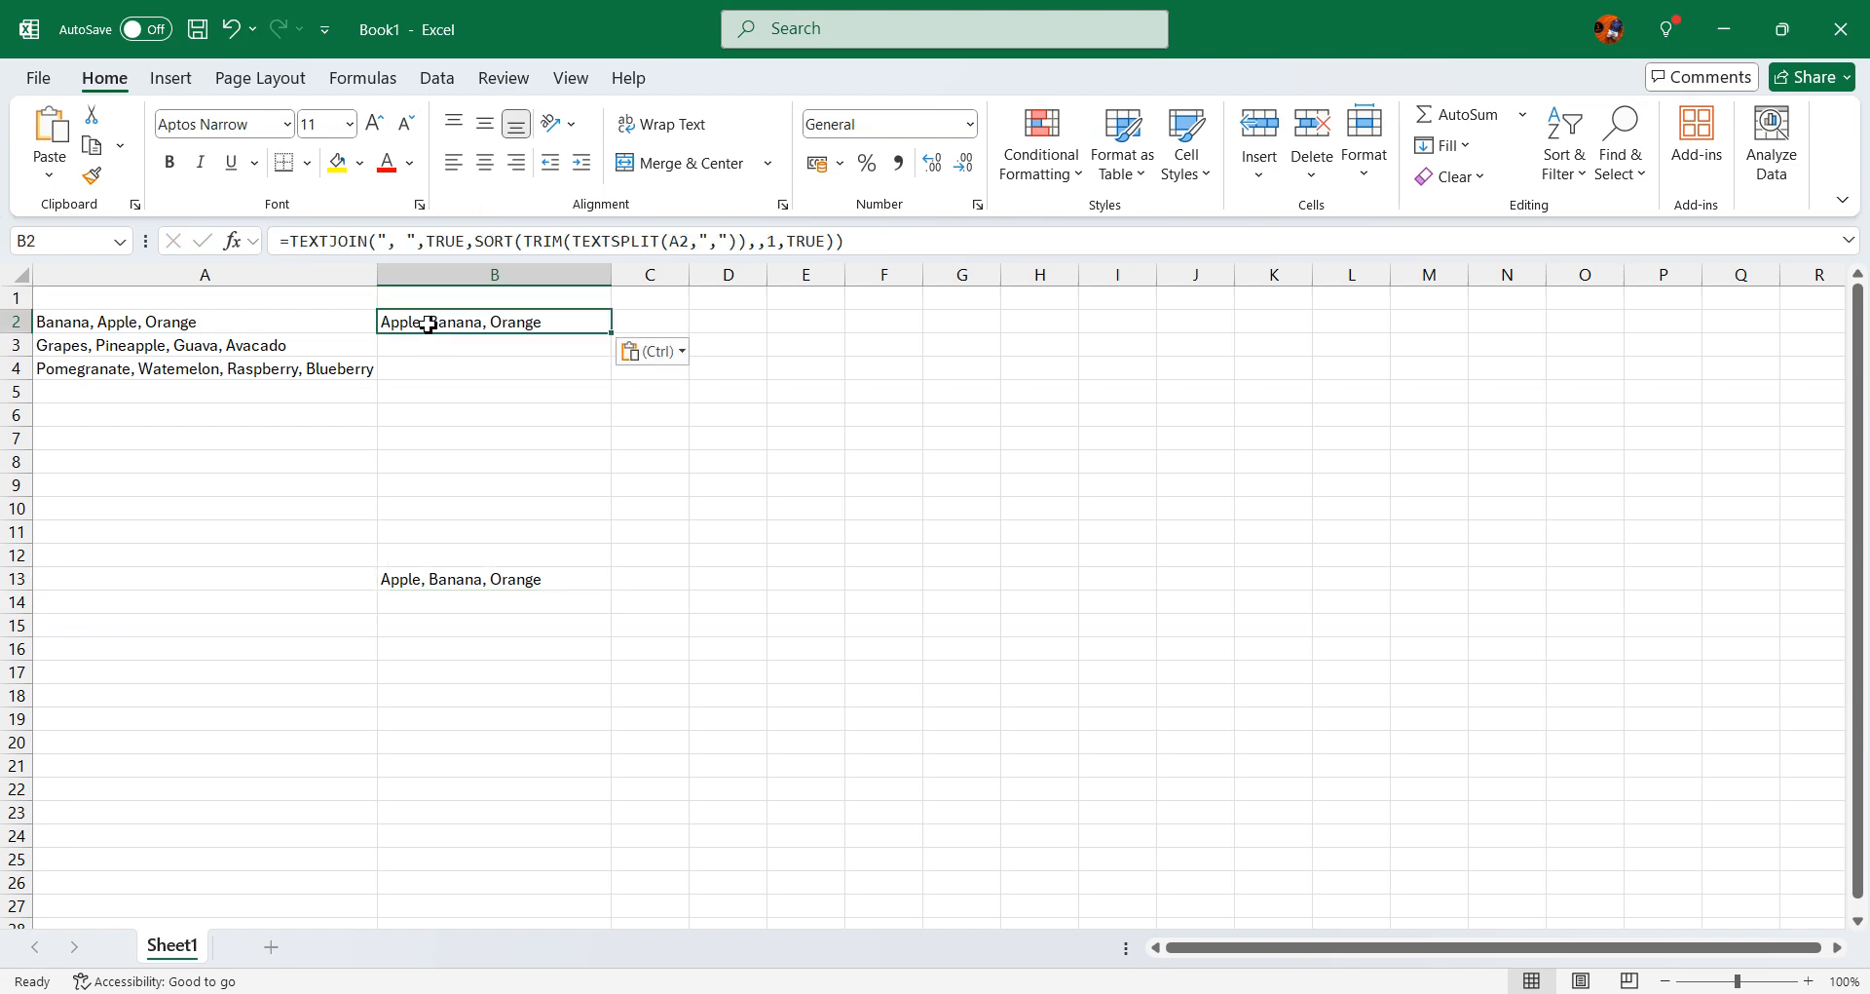
{"action": "left_click", "coordinate": [583, 579]}
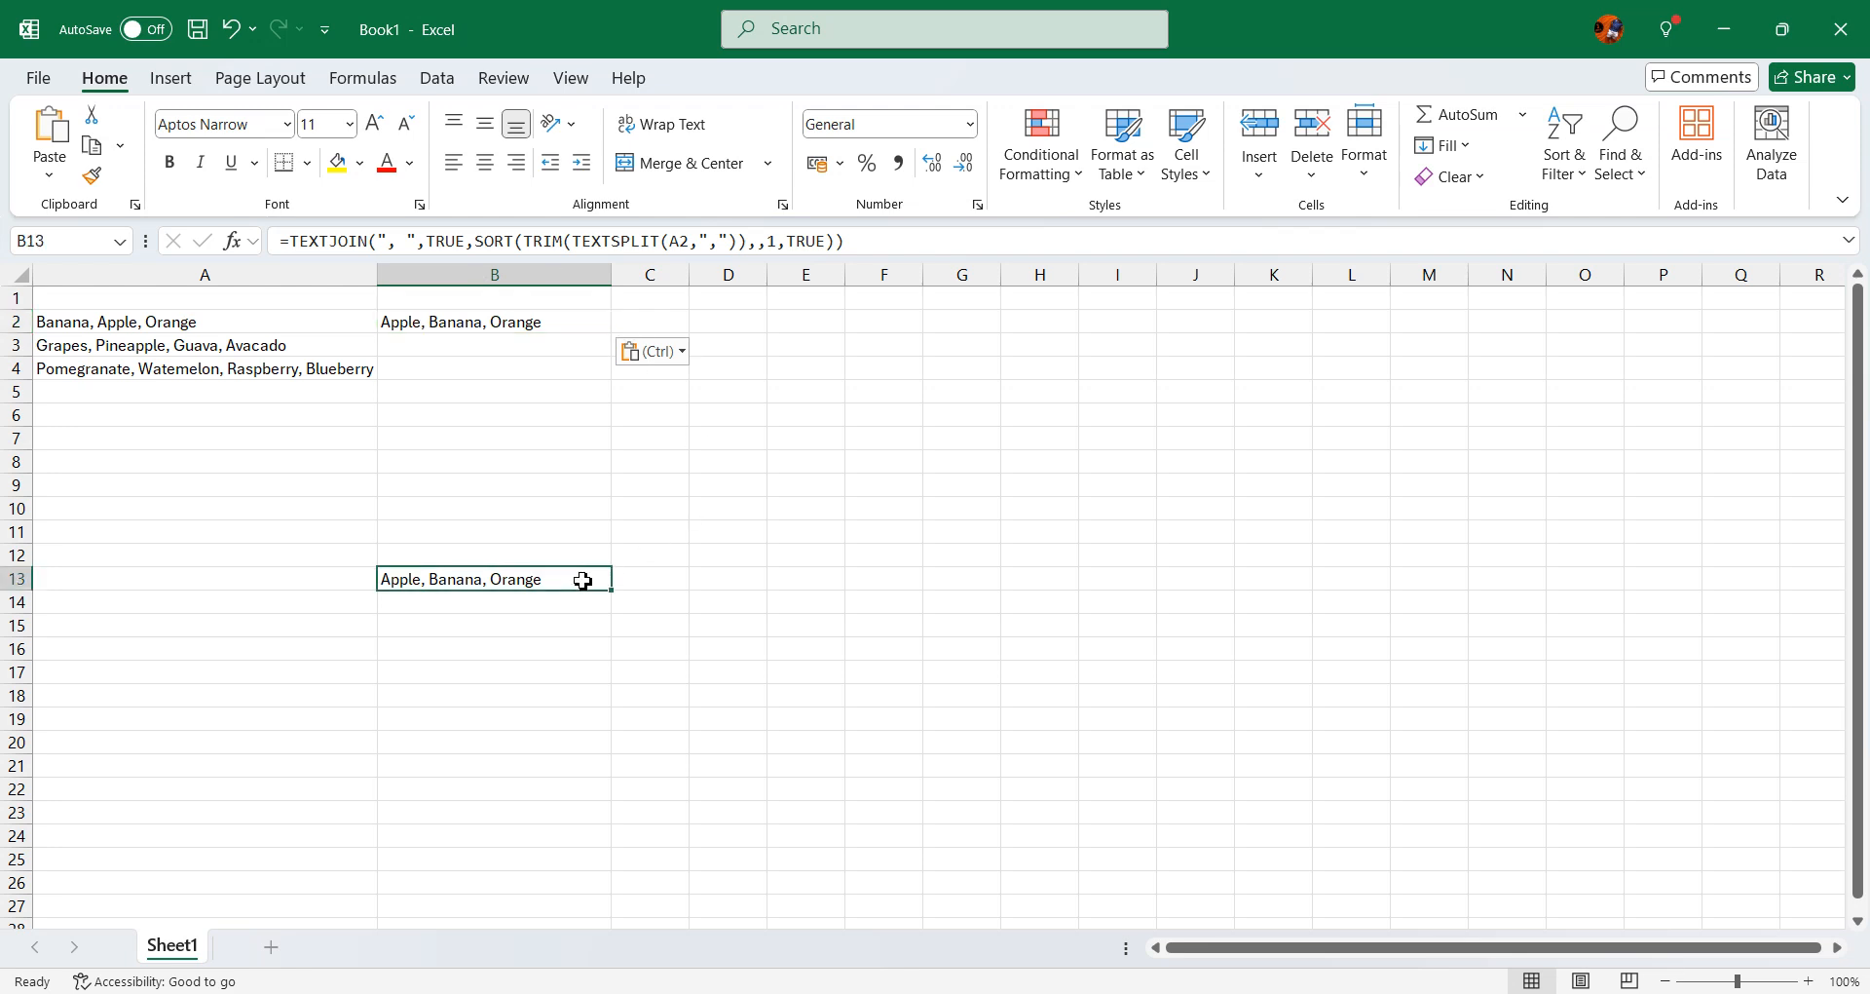
{"action": "key", "text": "Delete"}
Fill the formula in B2 down through B4 and widen column B to fit the sorted lists.
{"action": "left_click", "coordinate": [580, 322]}
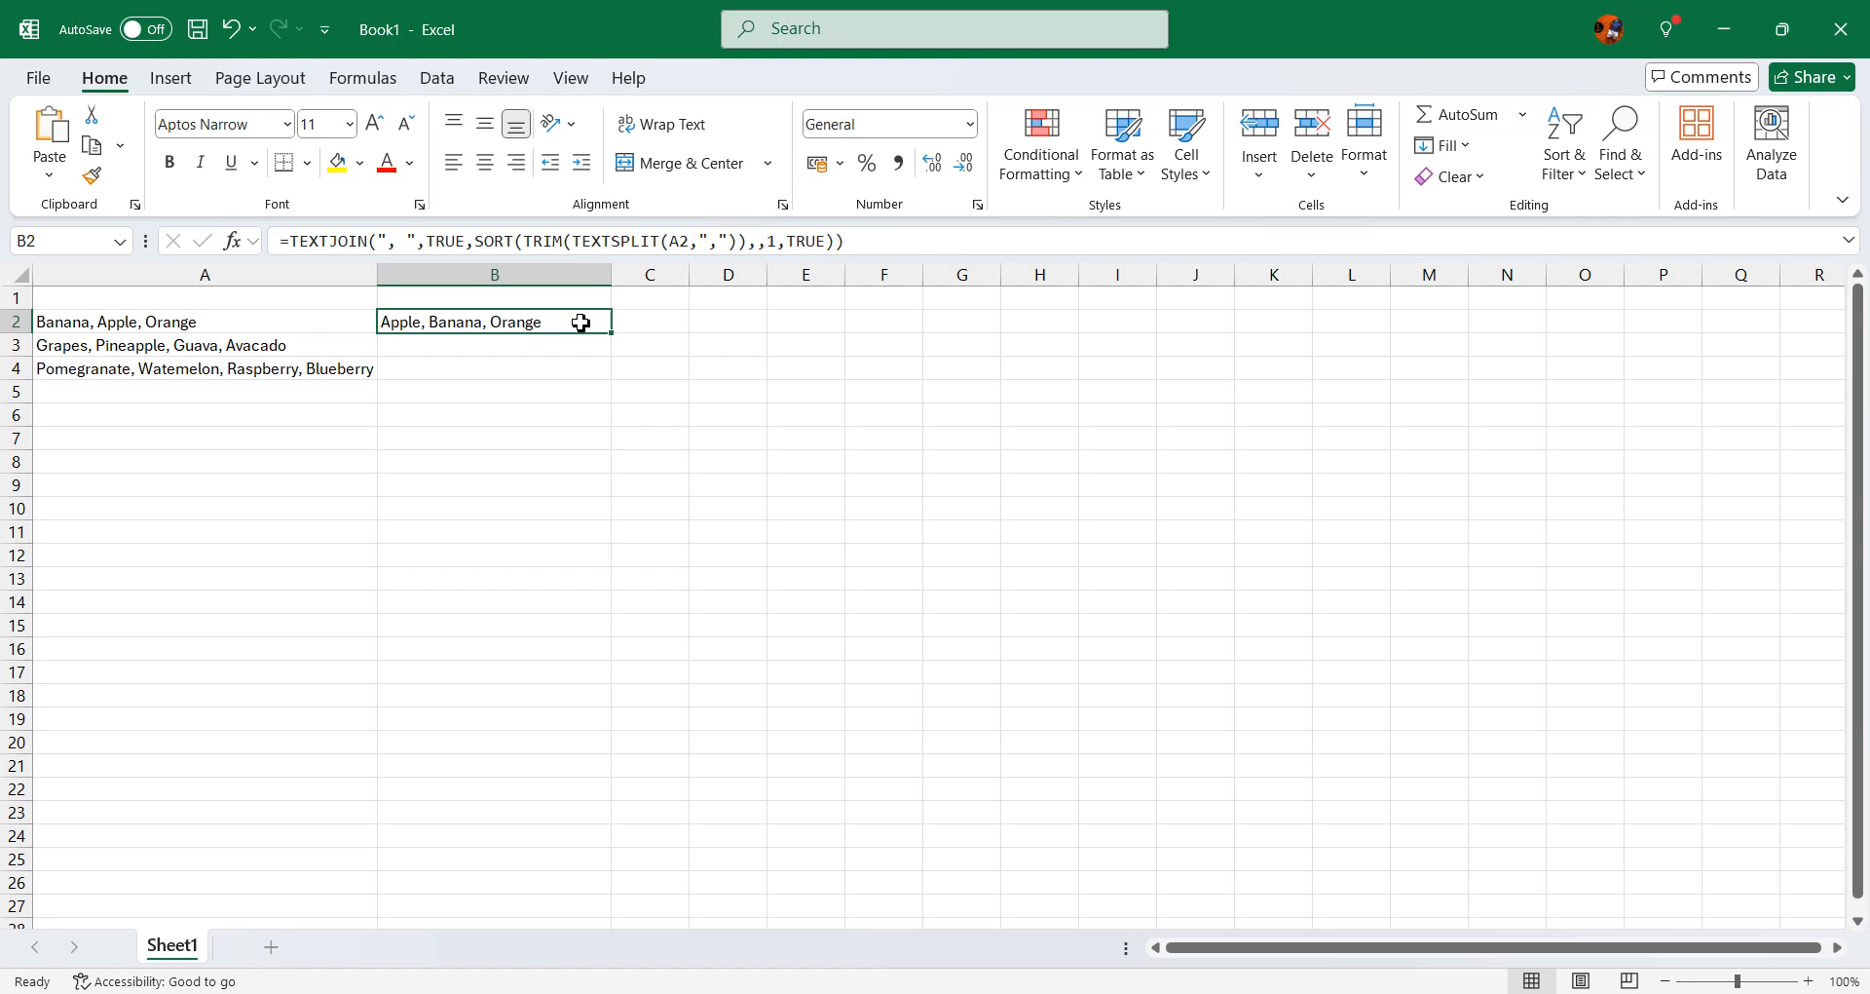
{"action": "left_click_drag", "start_coordinate": [611, 334], "coordinate": [612, 384]}
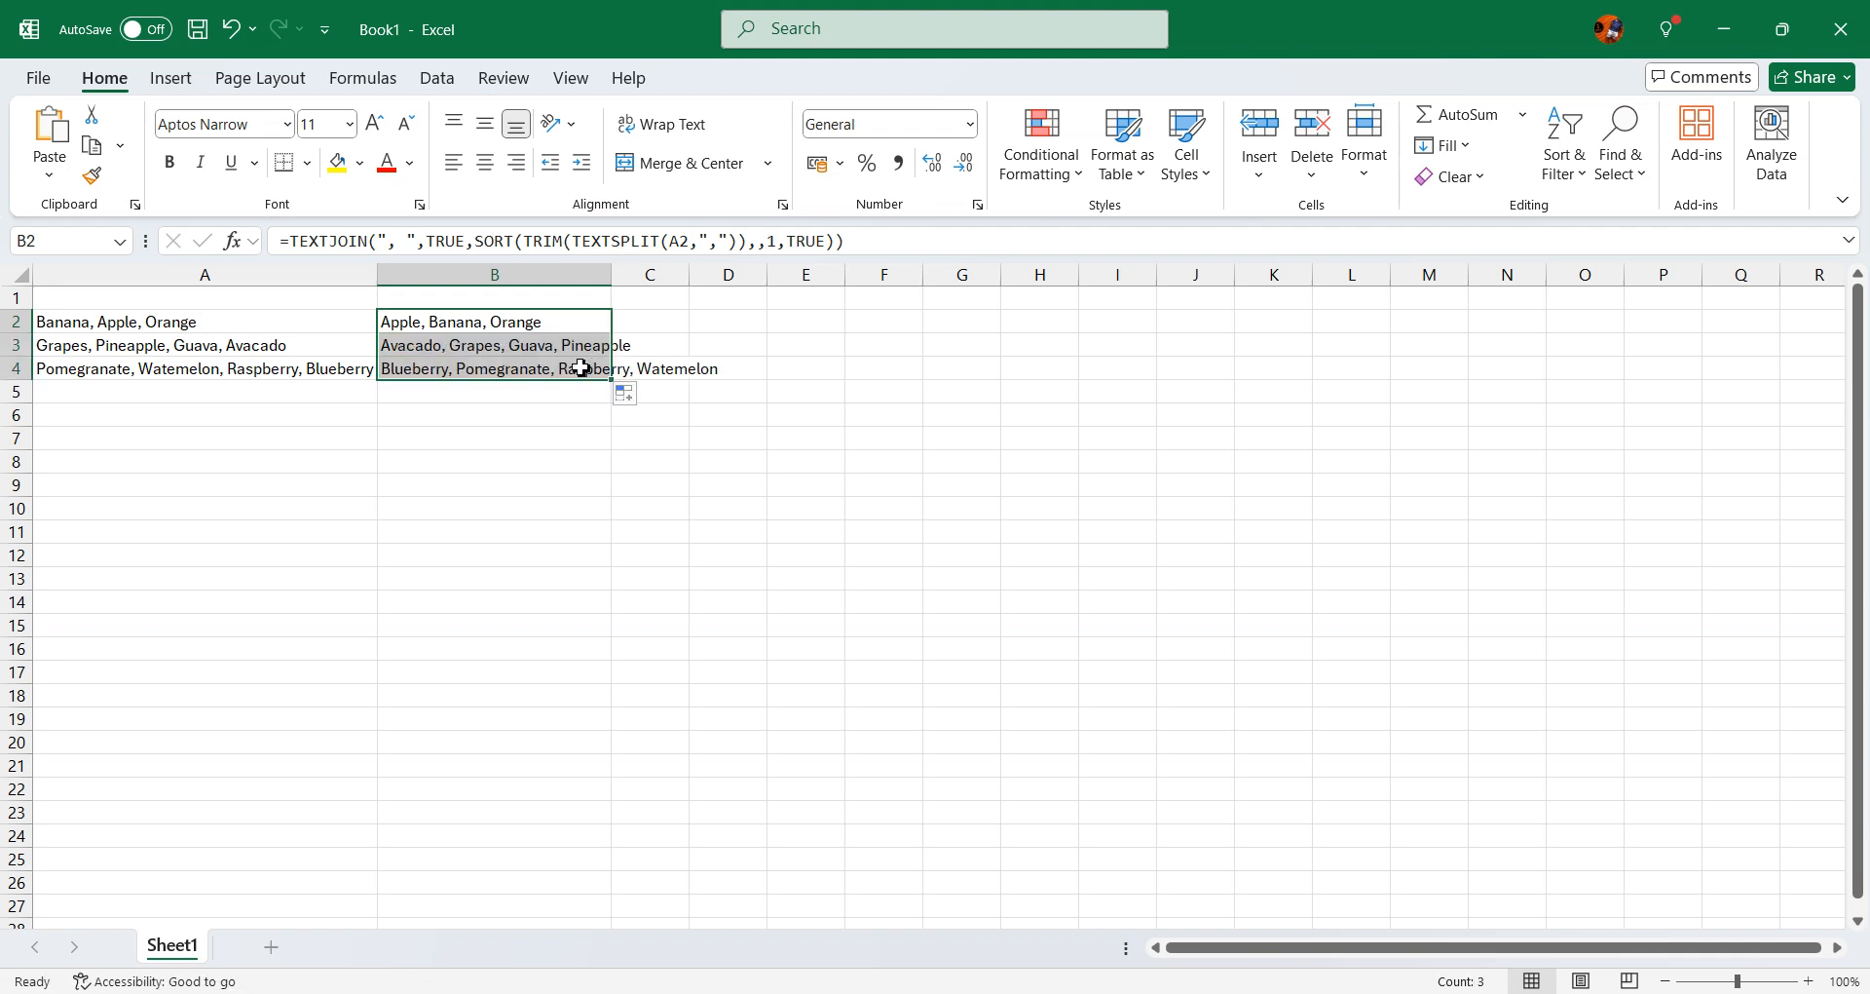
{"action": "left_click_drag", "start_coordinate": [612, 274], "coordinate": [723, 277]}
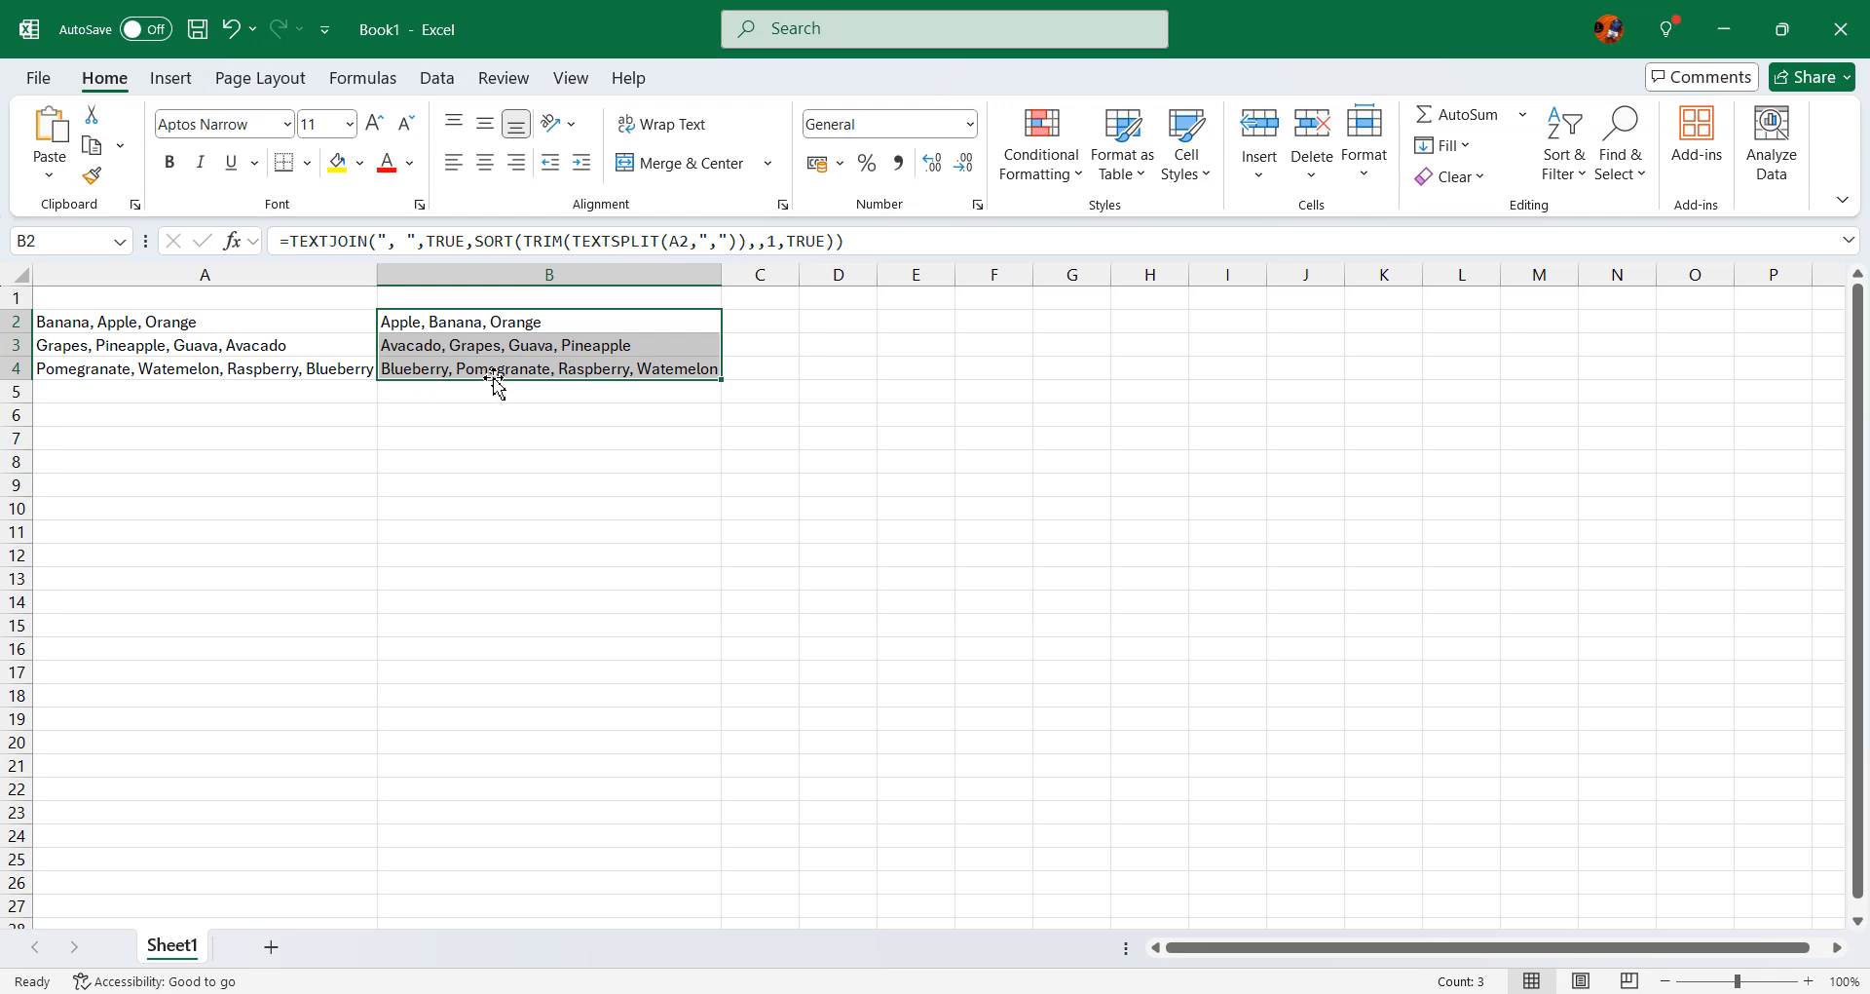
{"action": "left_click", "coordinate": [599, 341]}
{"action": "left_click", "coordinate": [613, 320]}
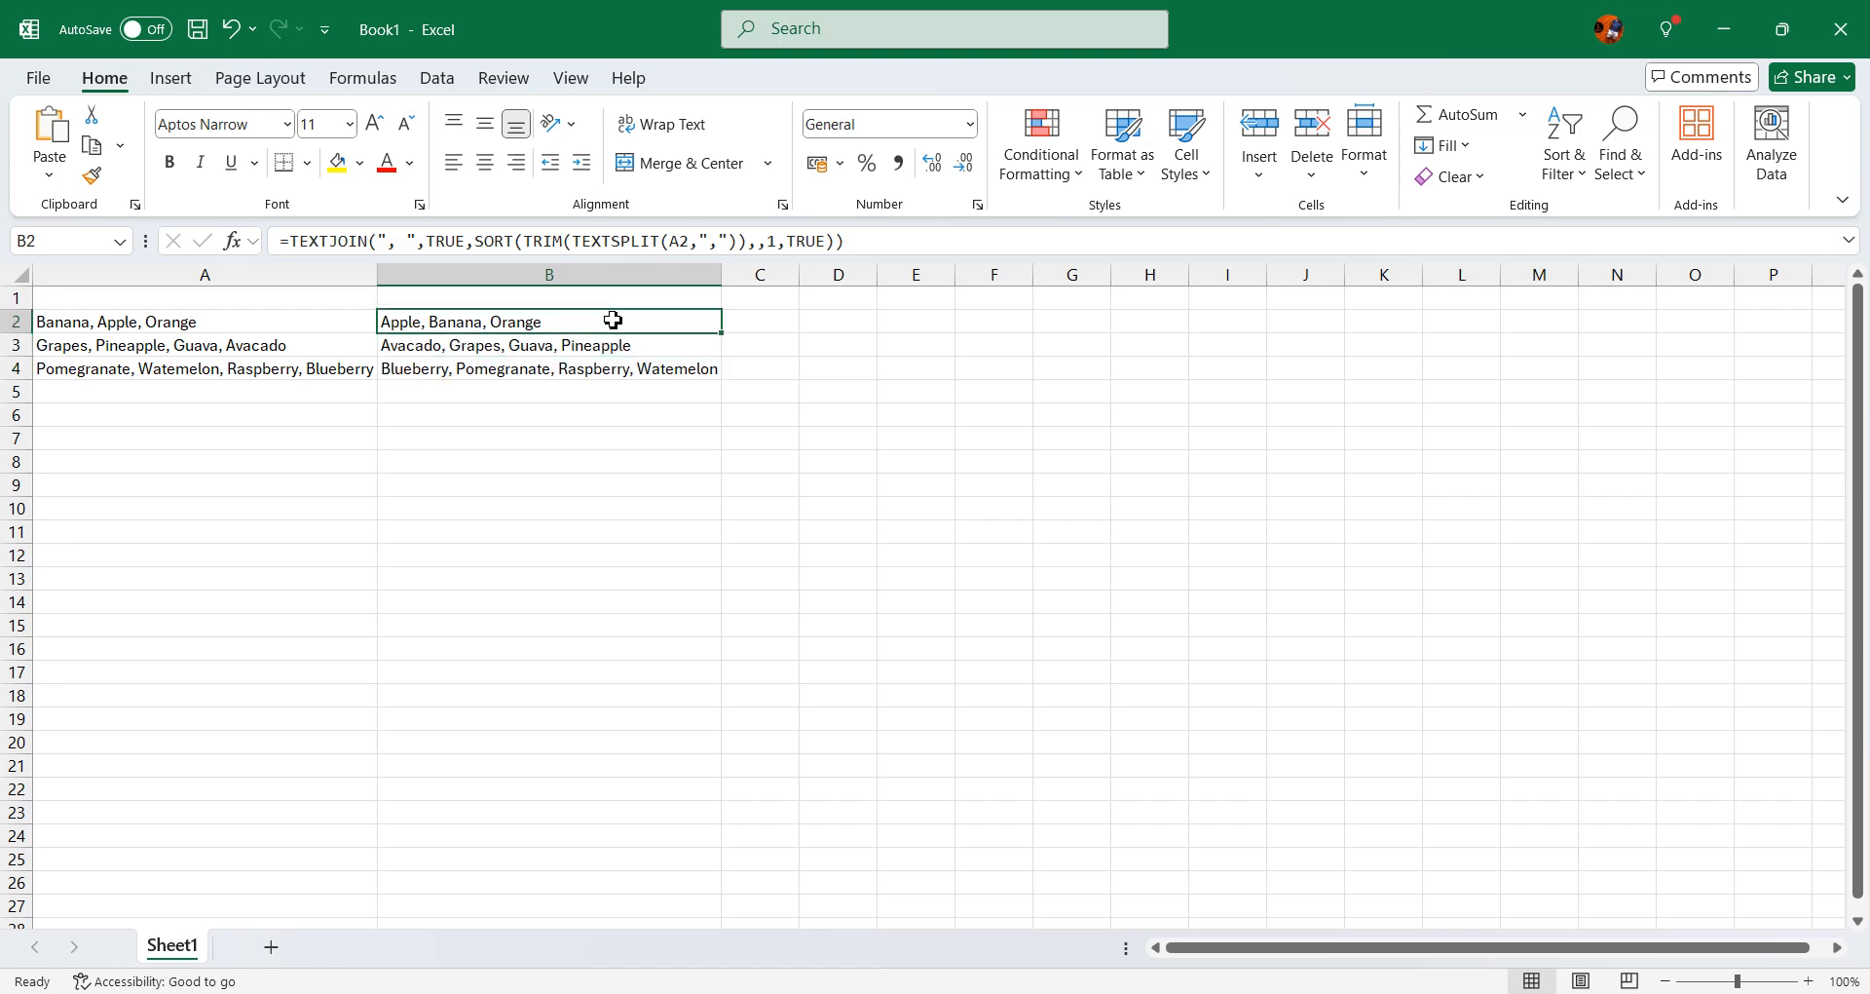